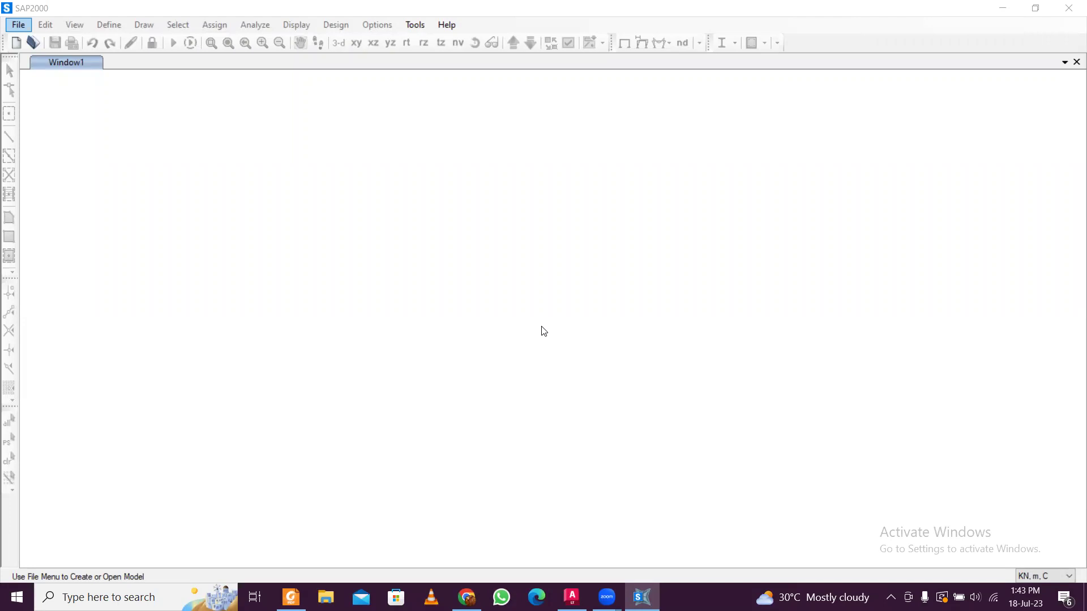
# Start a new model from the 3D Frames template with KN, m, C units and India default materials
pyautogui.click(22, 25)
pyautogui.click(53, 45)
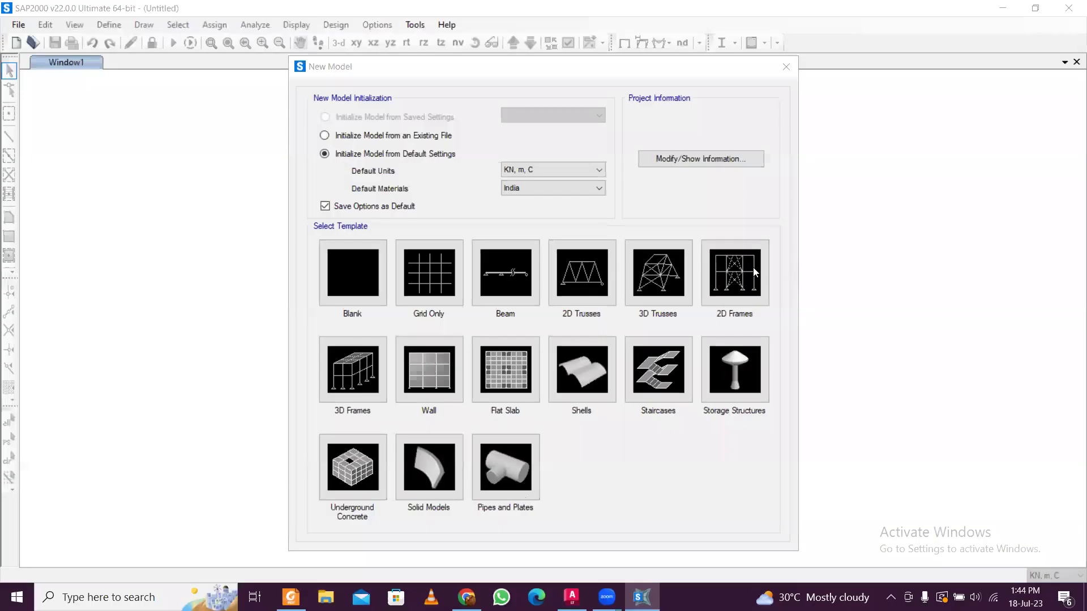
pyautogui.click(559, 169)
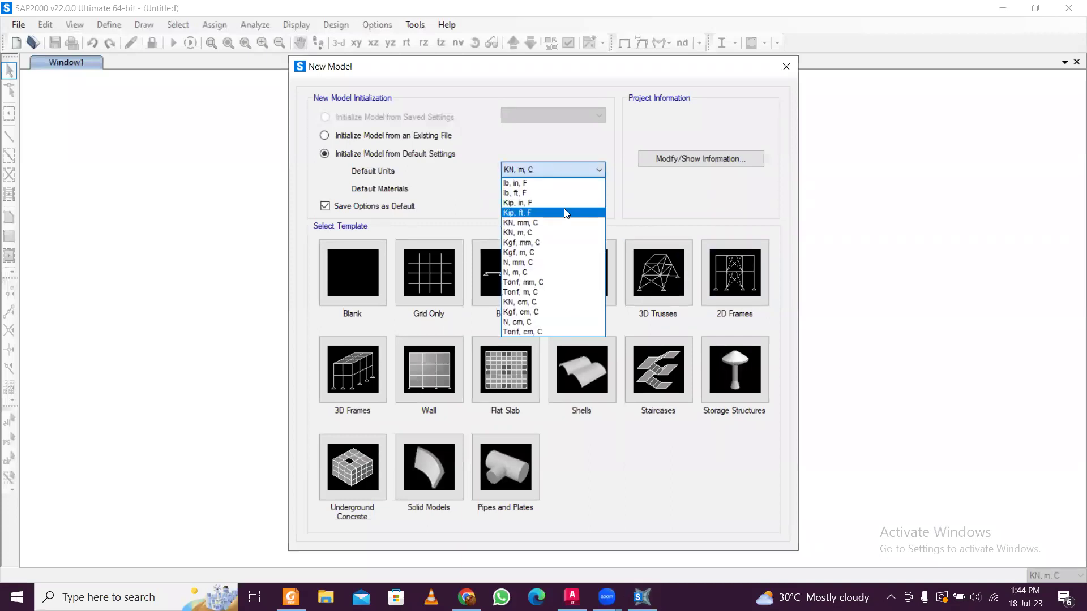
pyautogui.click(568, 169)
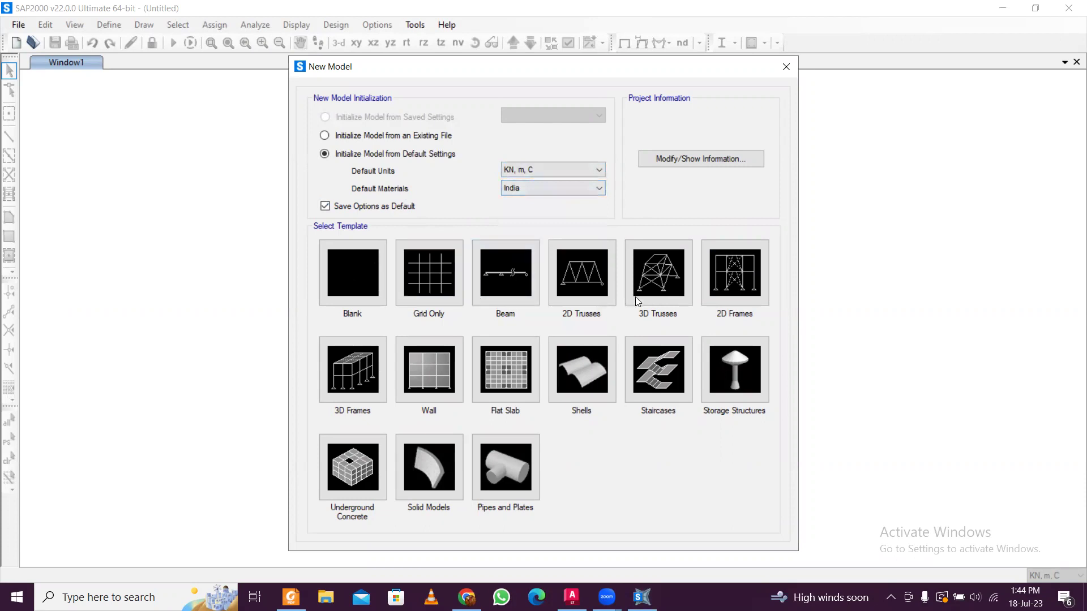
pyautogui.click(354, 375)
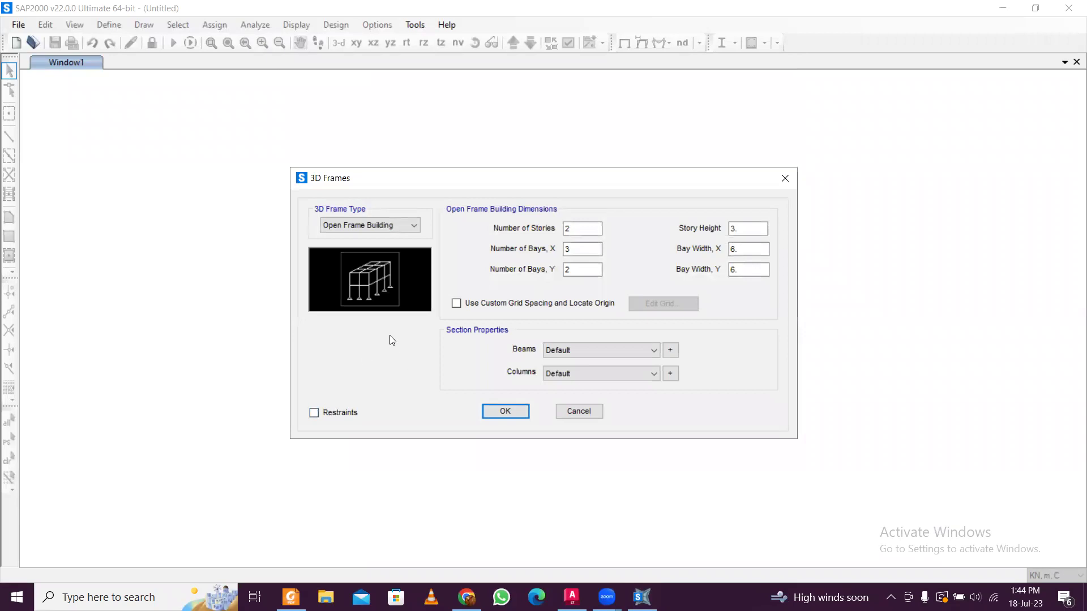
# Set the open frame building to 3 stories, 3 bays in X and 3 in Y, with 4 m bay widths in both directions
pyautogui.click(573, 228)
pyautogui.write('43')
pyautogui.click(588, 248)
pyautogui.press('Tab')
pyautogui.write('3')
pyautogui.click(749, 248)
pyautogui.write('4')
pyautogui.press('Tab')
pyautogui.write('4')
# Enable custom grid spacing and set the Z grid ordinates to 1.9 m for Z2, 4.9 m for Z3 and 7.9 m for Z4
pyautogui.click(496, 304)
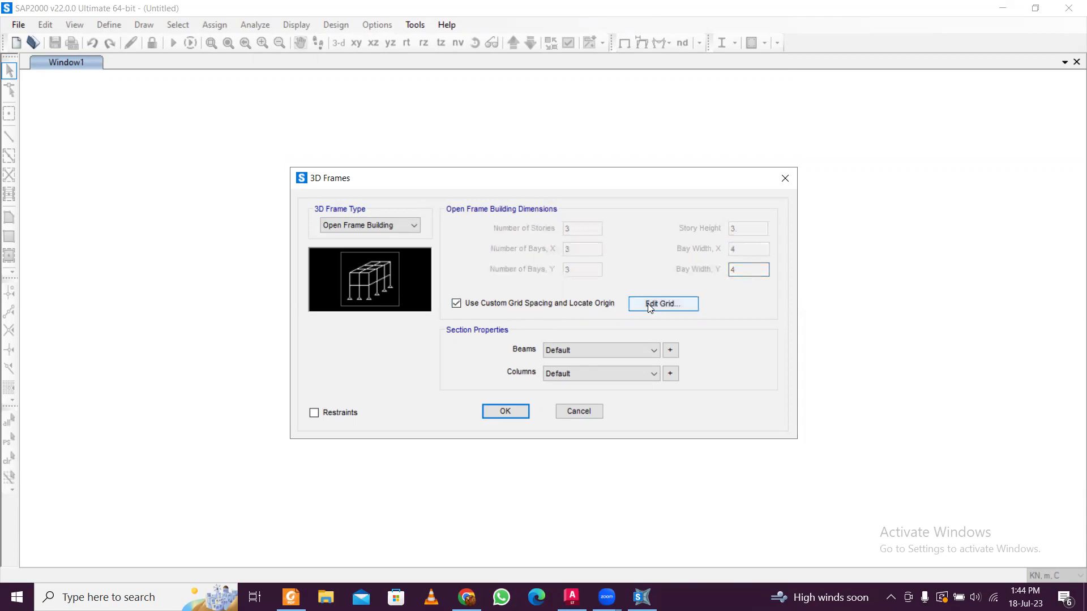
pyautogui.click(650, 304)
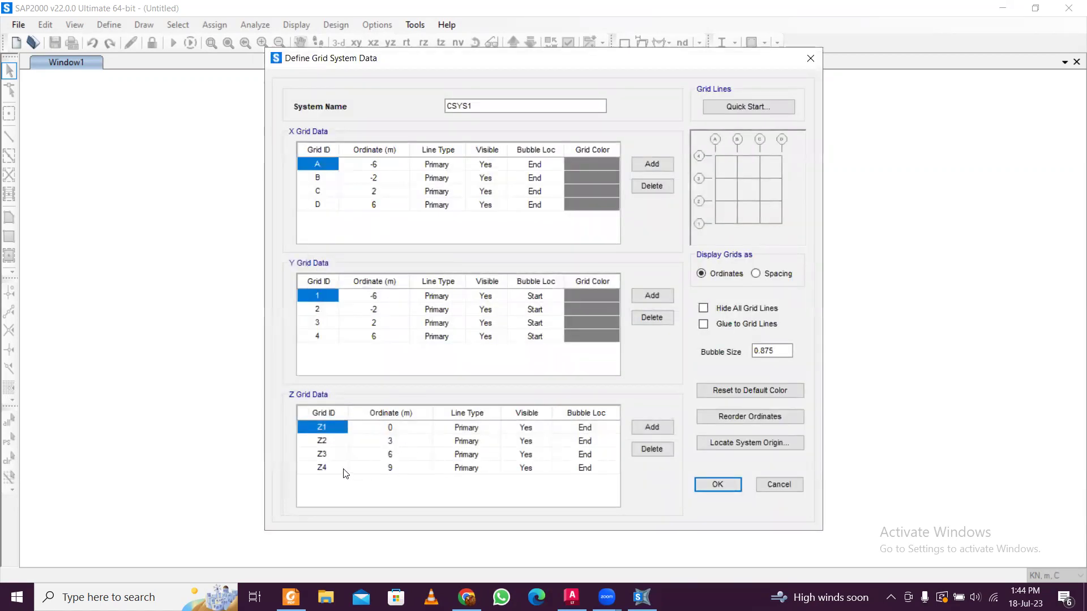
pyautogui.click(395, 442)
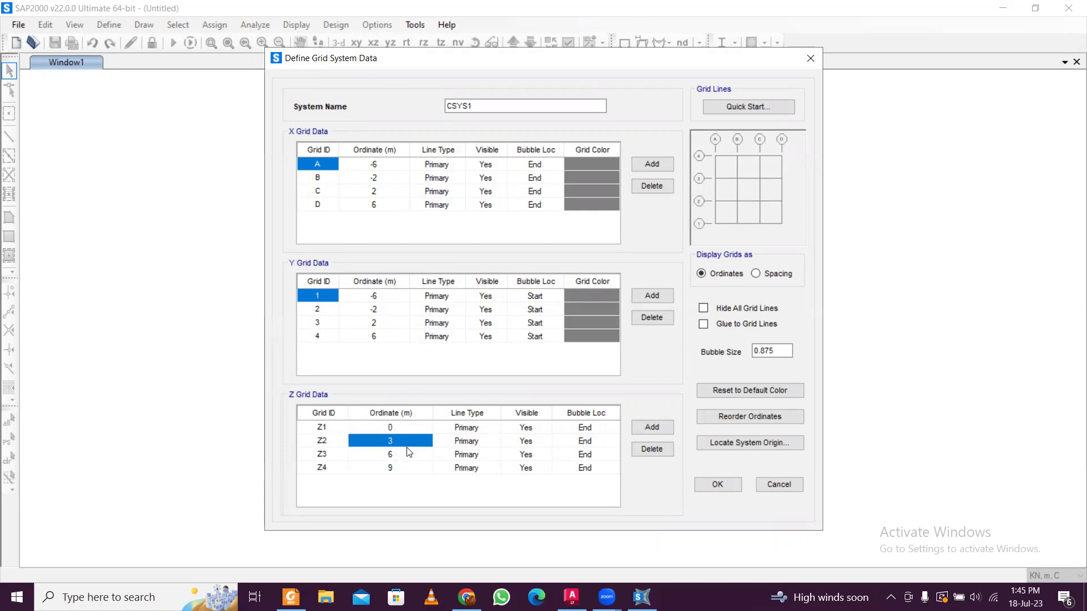
pyautogui.click(402, 439)
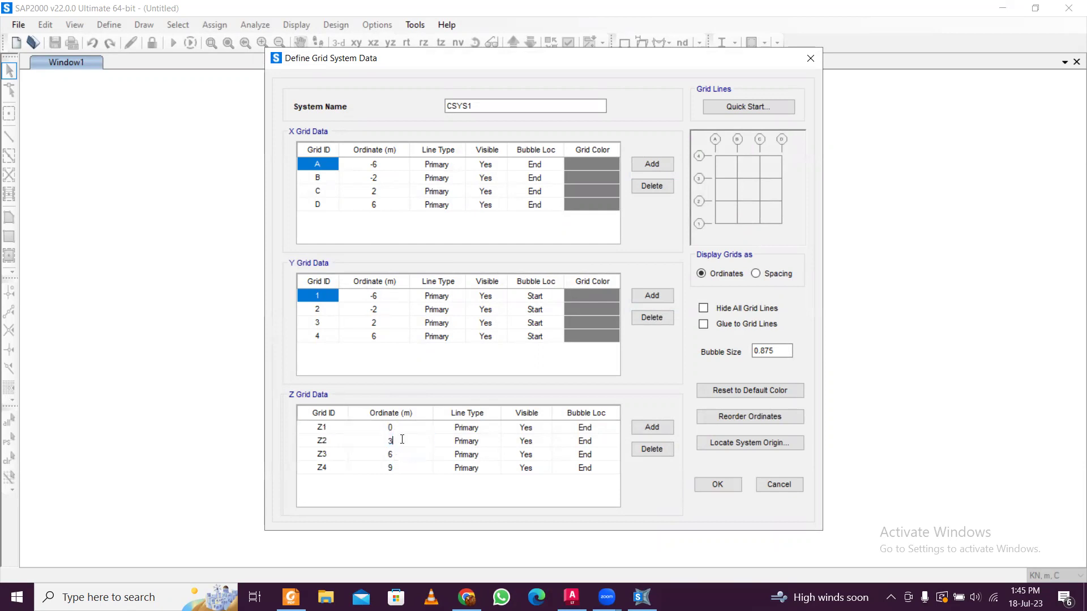
pyautogui.moveTo(402, 440); pyautogui.dragTo(364, 442)
pyautogui.write('1.9')
pyautogui.click(416, 456)
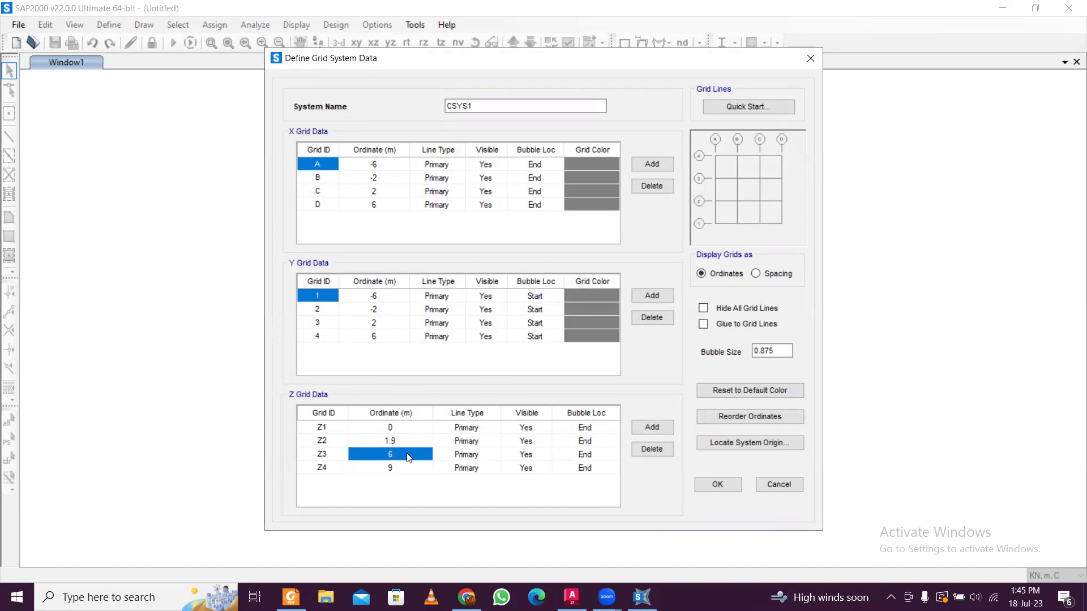
pyautogui.click(409, 456)
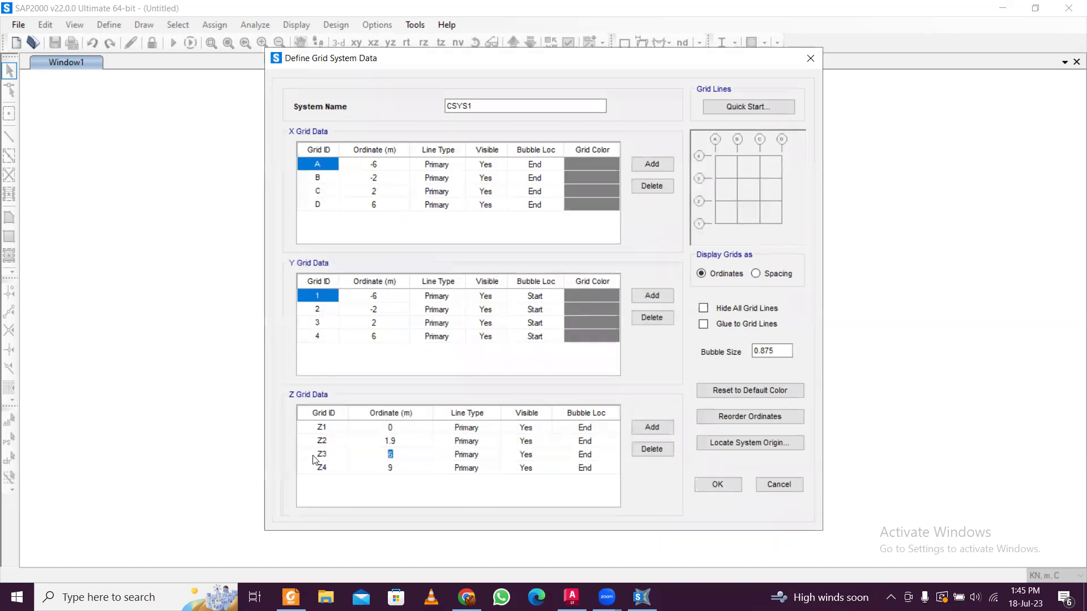
pyautogui.write('4.9')
pyautogui.click(395, 470)
pyautogui.click(362, 467)
pyautogui.write('7.9')
# Check the Z grid levels Z1 to Z4 and accept the grid system data
pyautogui.click(332, 432)
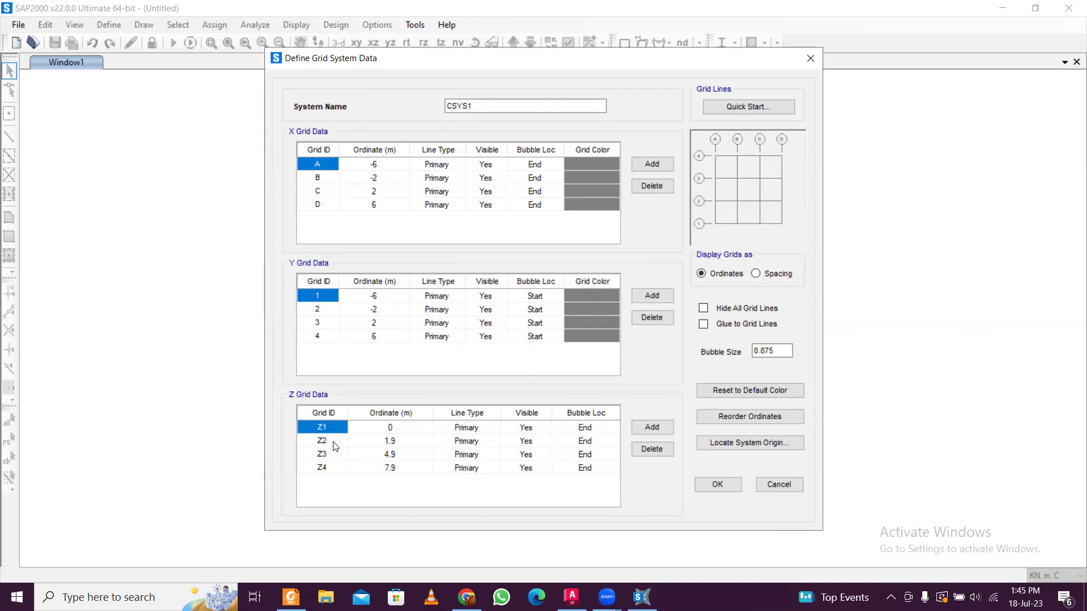
pyautogui.press('Down')
pyautogui.press('Down')
pyautogui.press('Down')
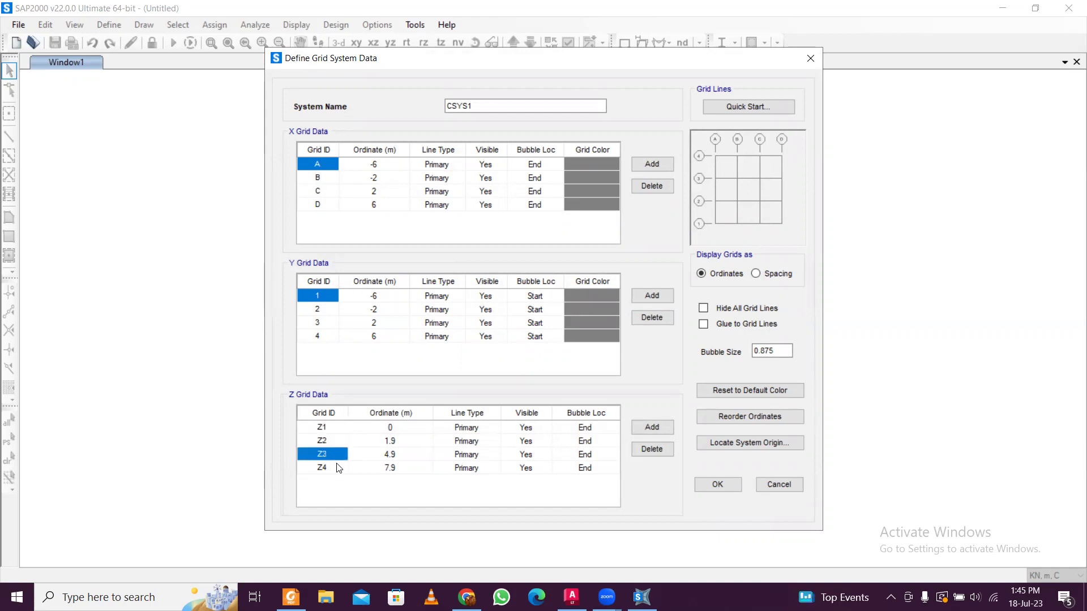
pyautogui.click(333, 432)
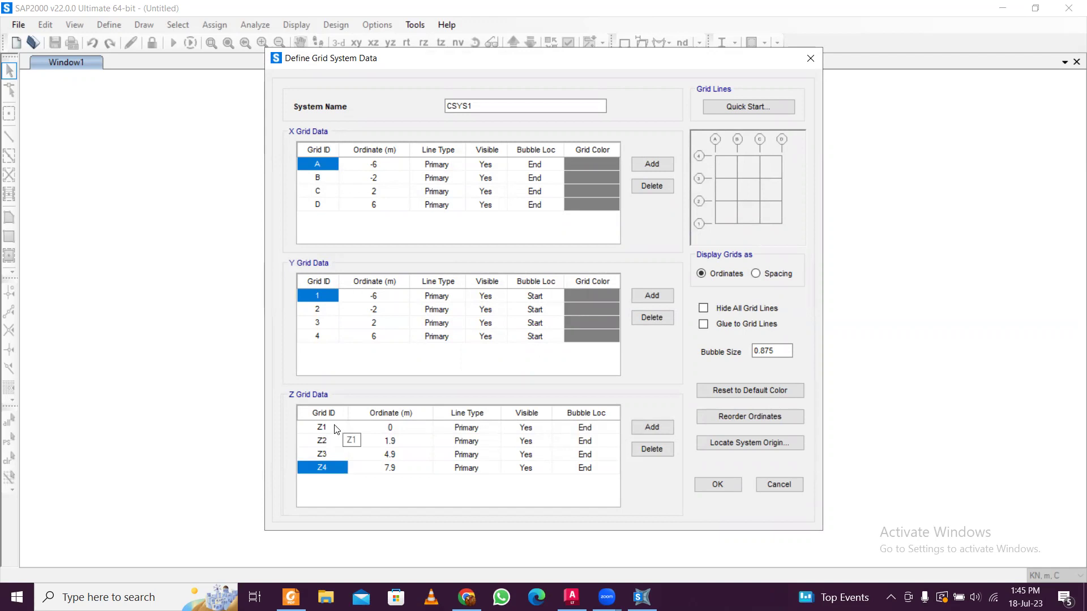
pyautogui.click(335, 442)
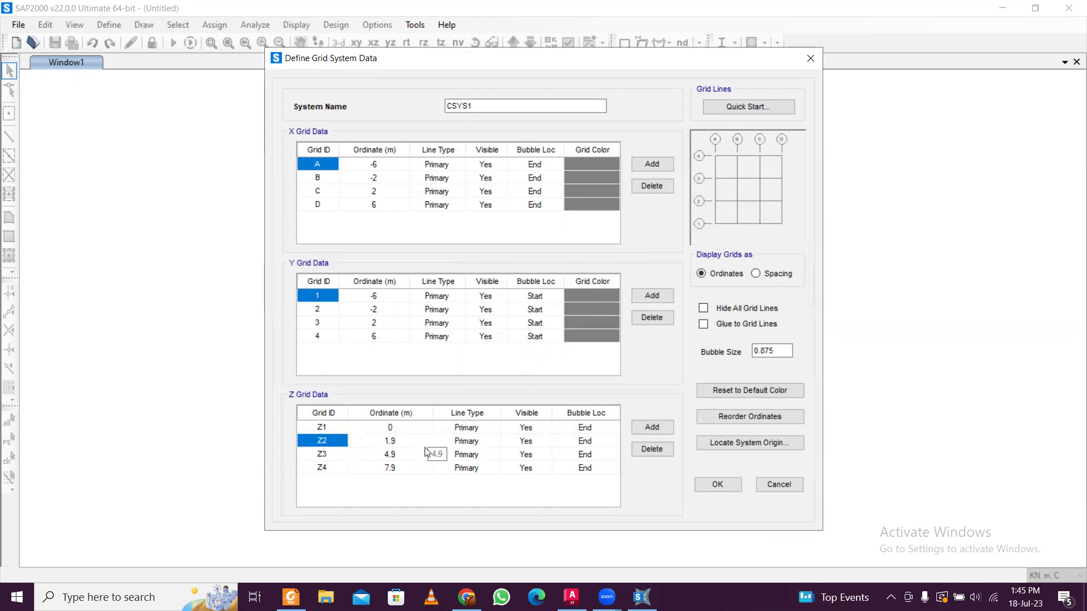
pyautogui.click(711, 483)
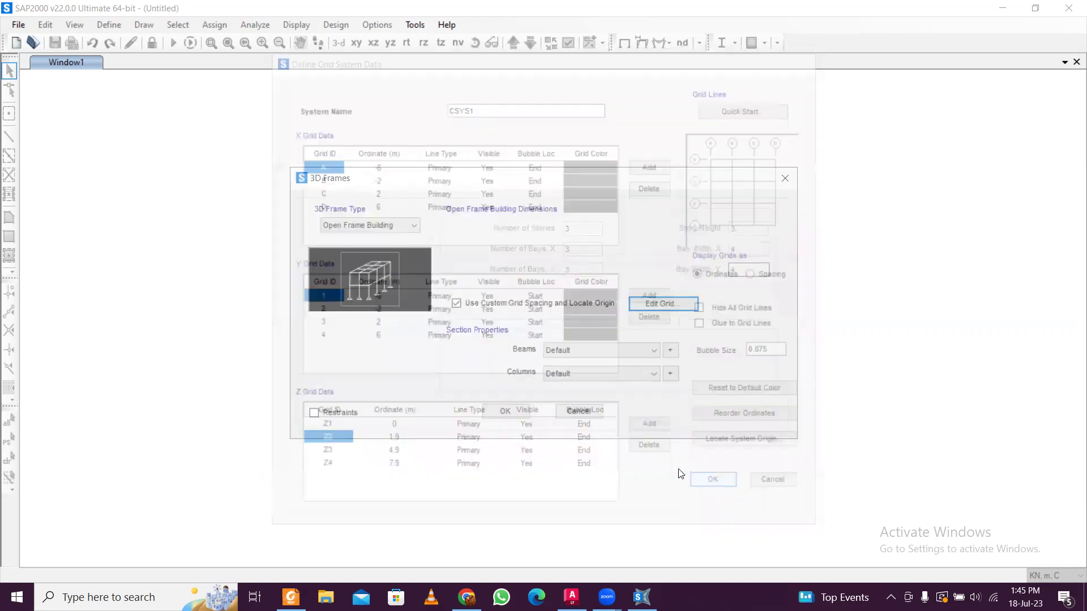
# Begin a new rectangular concrete frame section property for the beams
pyautogui.click(671, 349)
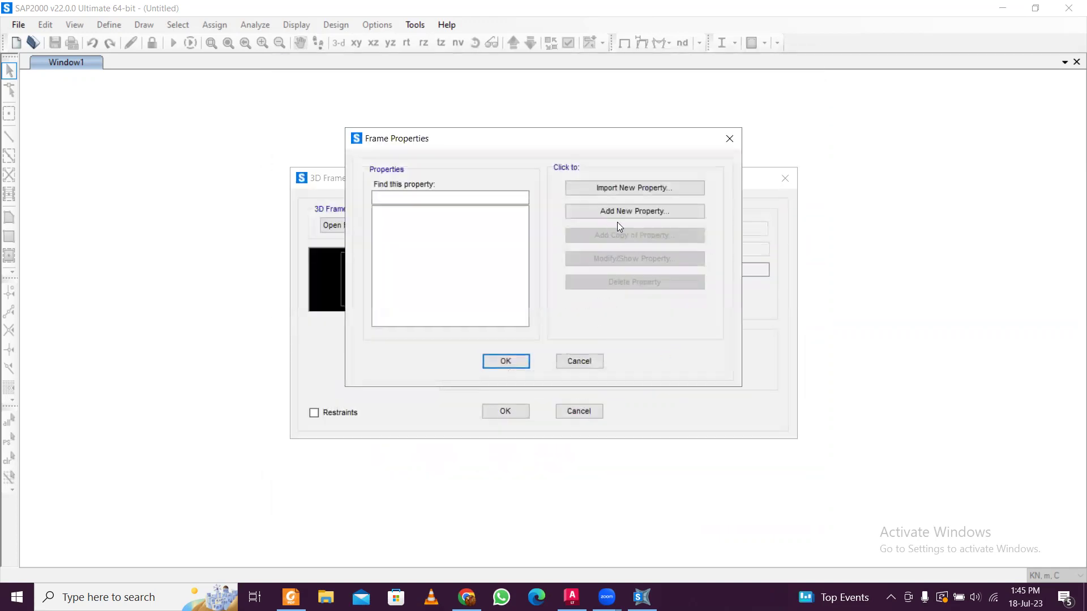
pyautogui.click(643, 208)
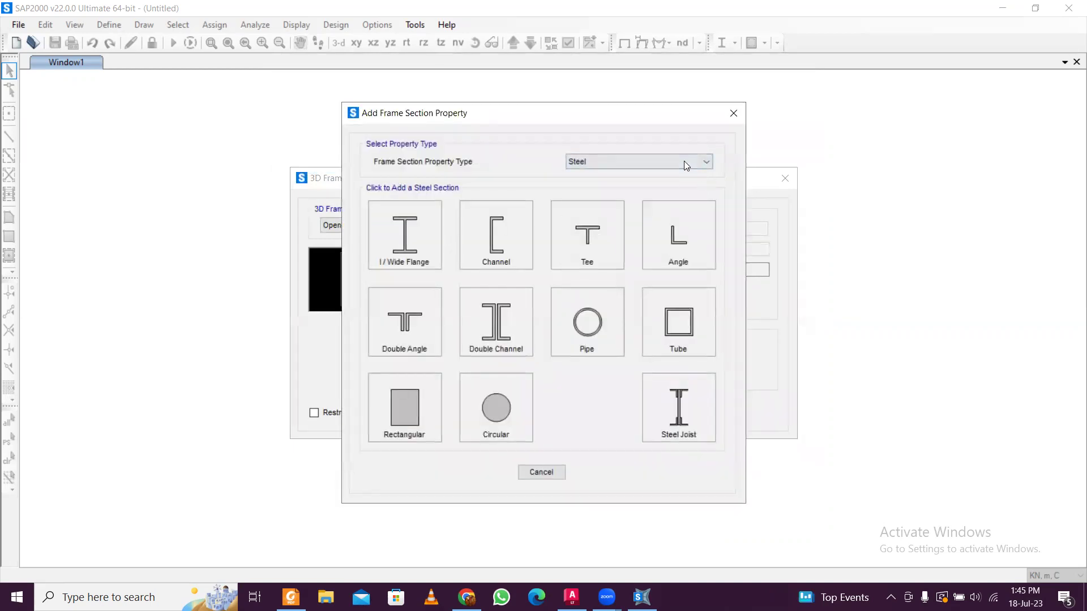
pyautogui.click(684, 161)
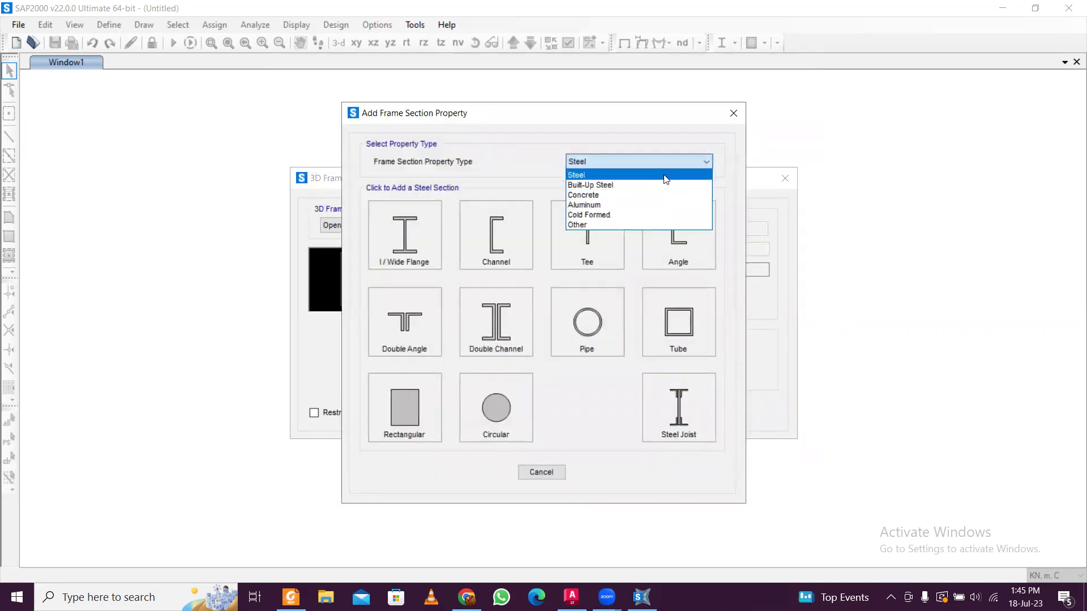
pyautogui.click(660, 195)
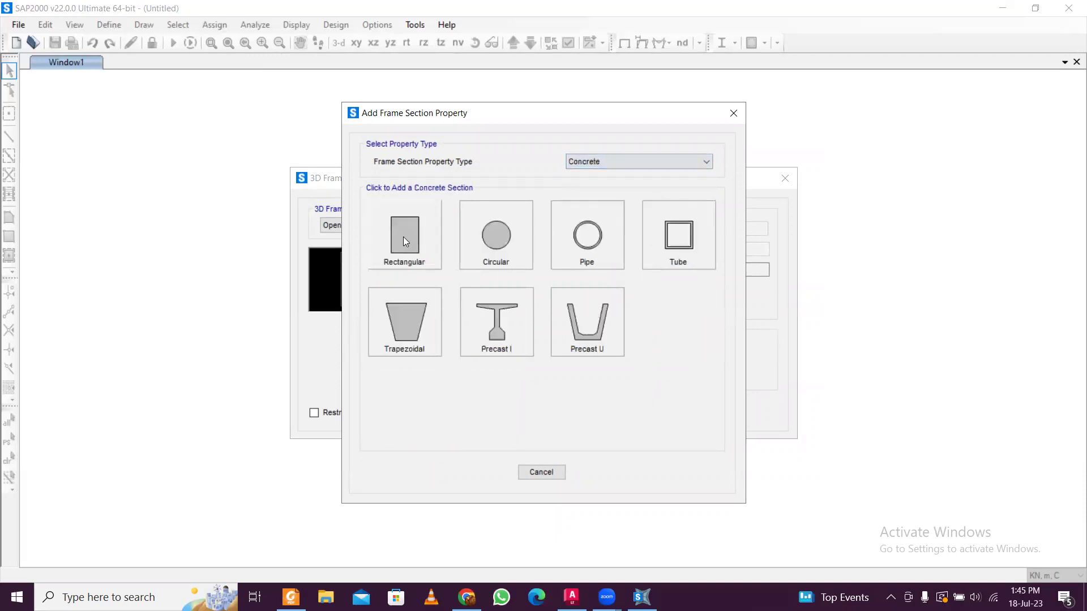
pyautogui.click(404, 241)
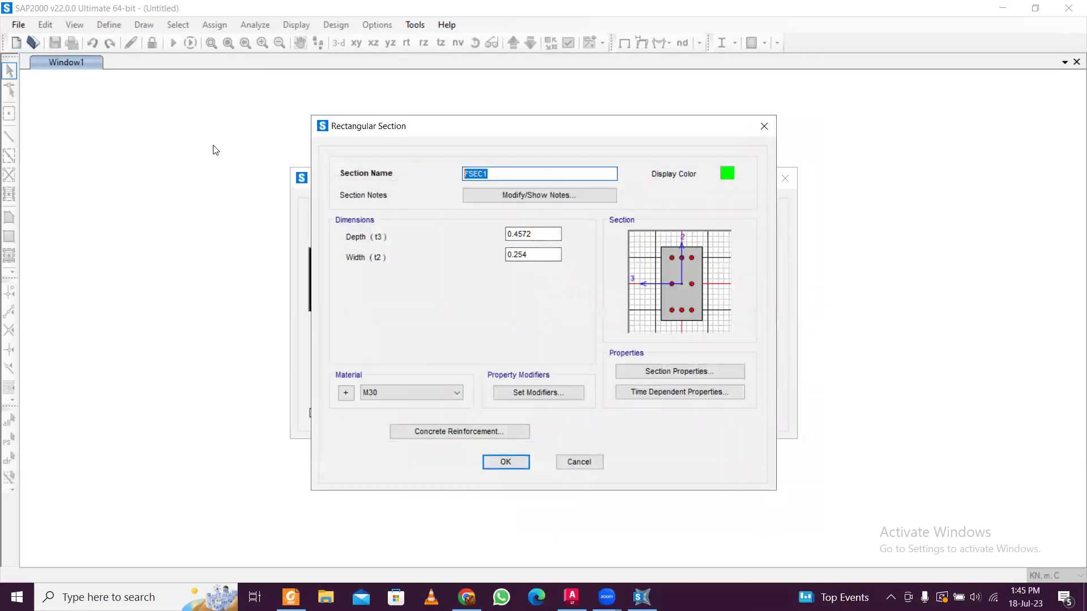
# Name the section B 250 x 350 and set its width to 0.250 m and depth to 0.350 m
pyautogui.write('B 250 x 350')
pyautogui.click(535, 254)
pyautogui.press('BackSpace')
pyautogui.write('0')
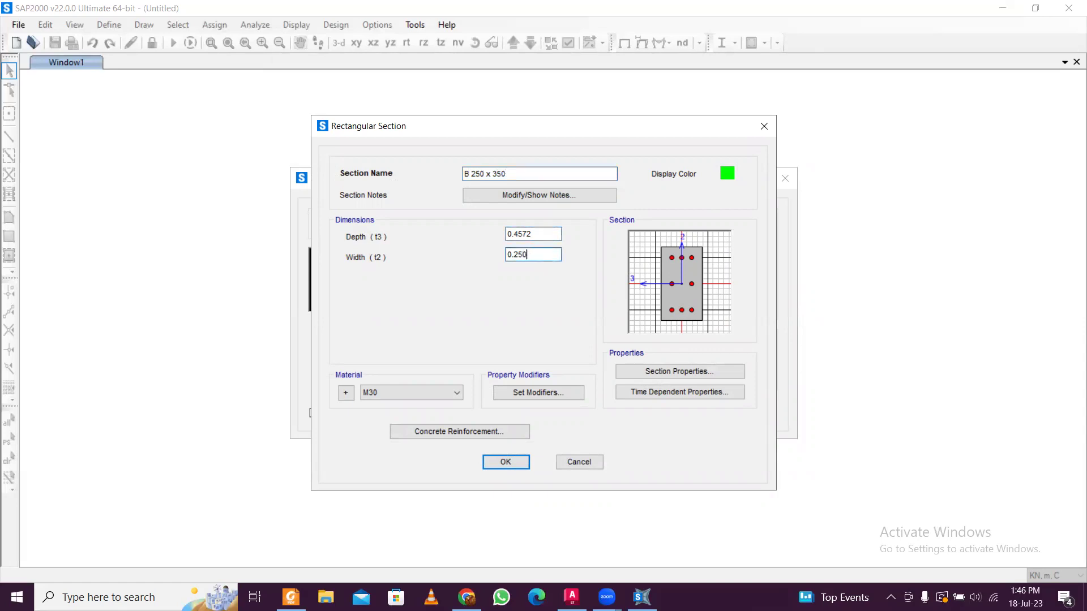
pyautogui.click(544, 233)
pyautogui.press('BackSpace')
pyautogui.press('BackSpace')
pyautogui.press('BackSpace')
pyautogui.press('BackSpace')
pyautogui.write('350')
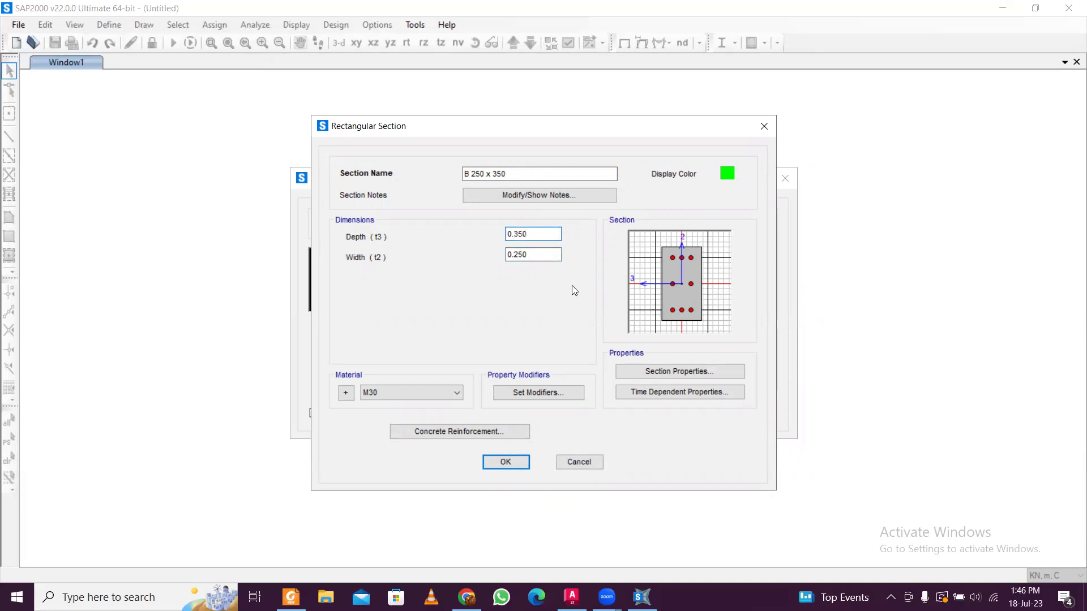
# Add a concrete material for the India region with the Indian standard and grade M25
pyautogui.click(345, 393)
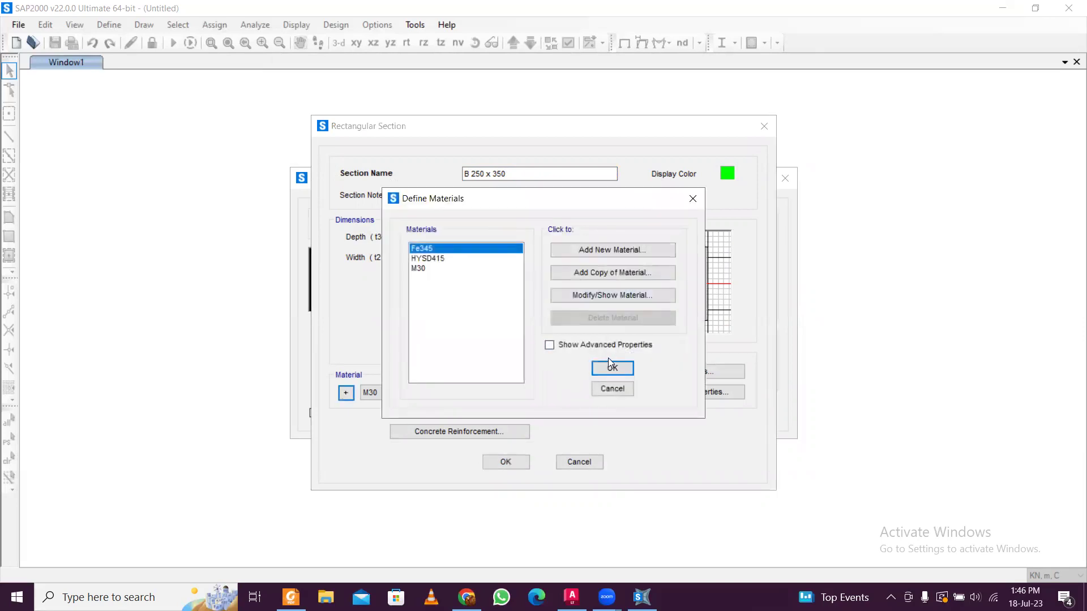
pyautogui.click(618, 250)
pyautogui.click(557, 269)
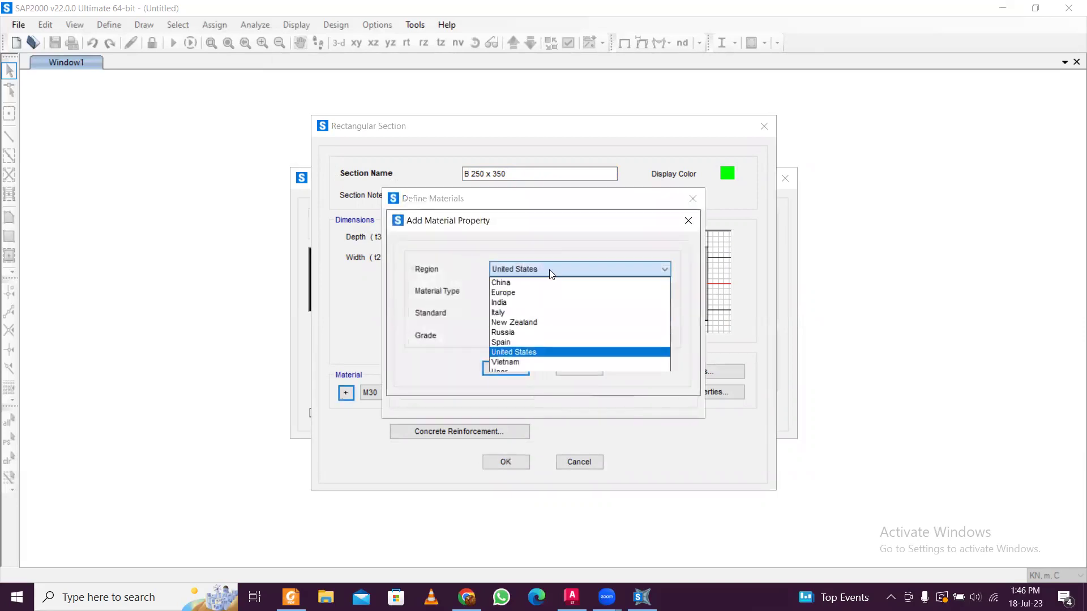
pyautogui.click(557, 310)
pyautogui.click(547, 292)
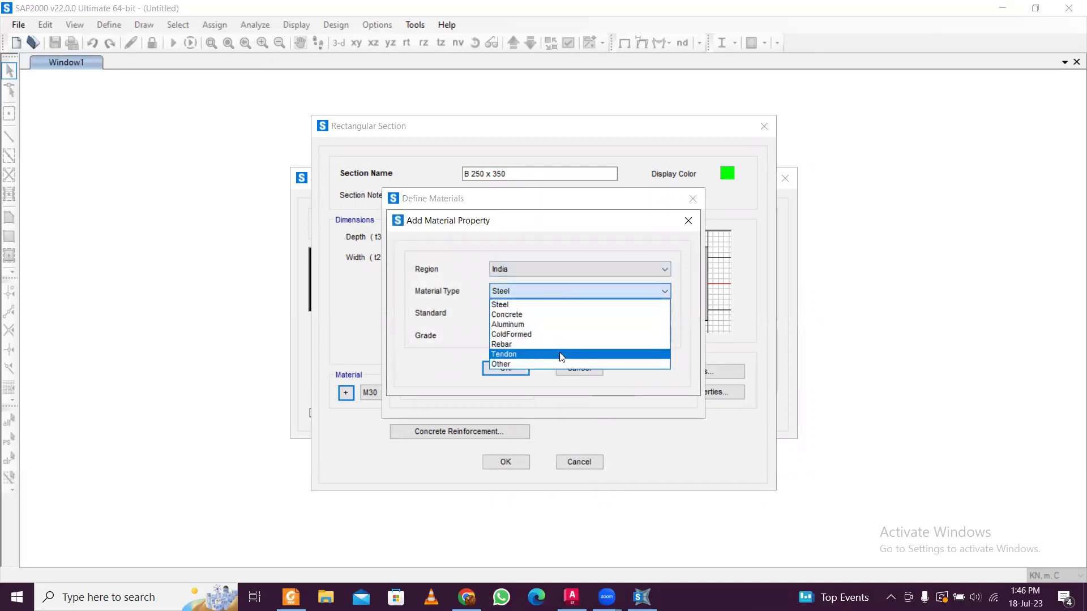
pyautogui.click(567, 316)
pyautogui.click(545, 314)
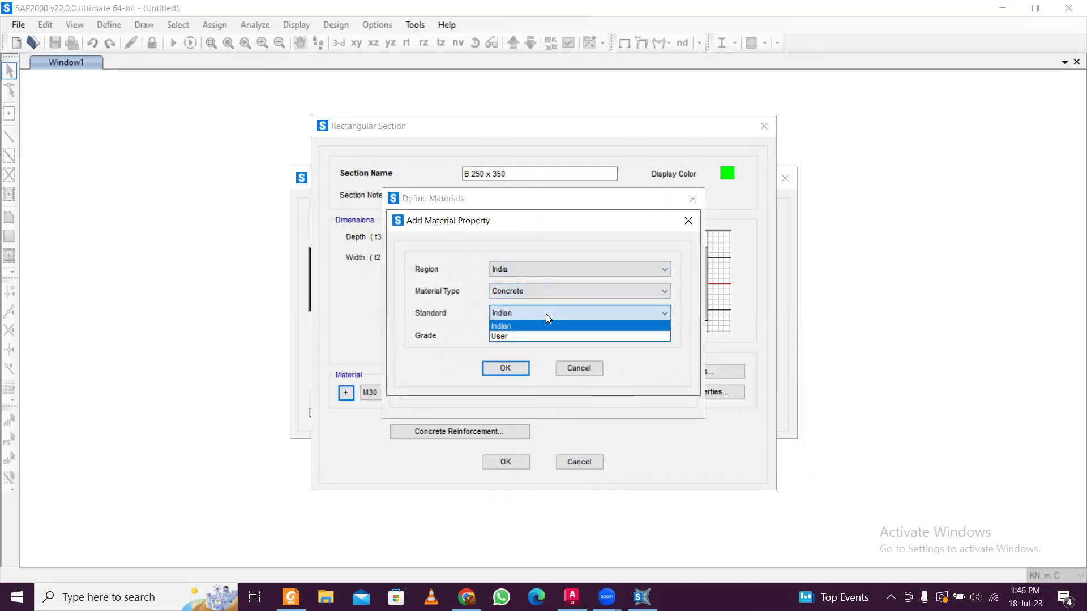
pyautogui.click(544, 322)
pyautogui.click(537, 336)
pyautogui.click(542, 368)
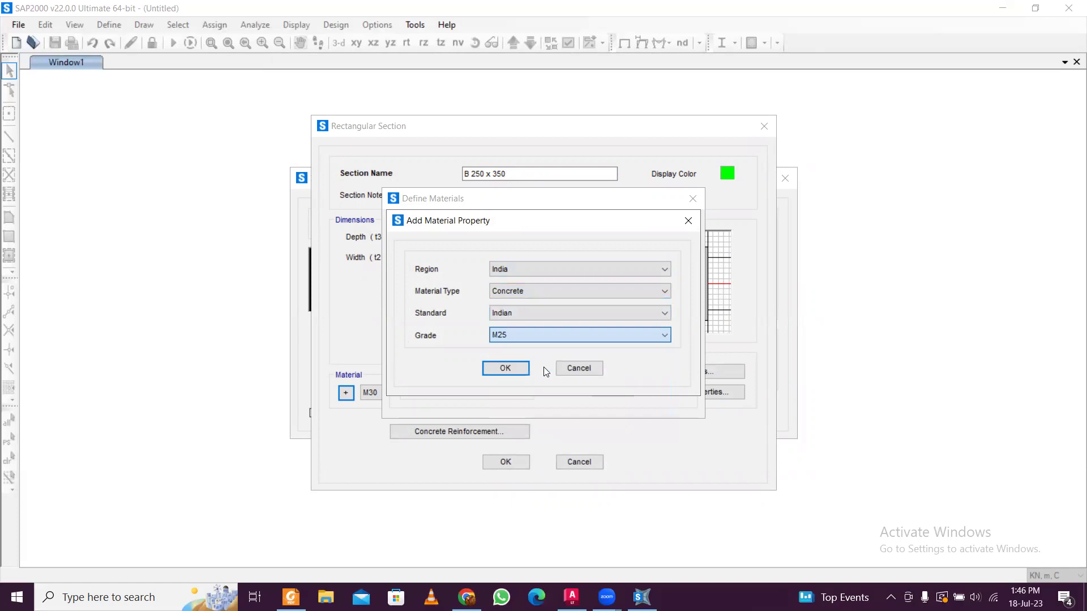
pyautogui.click(506, 369)
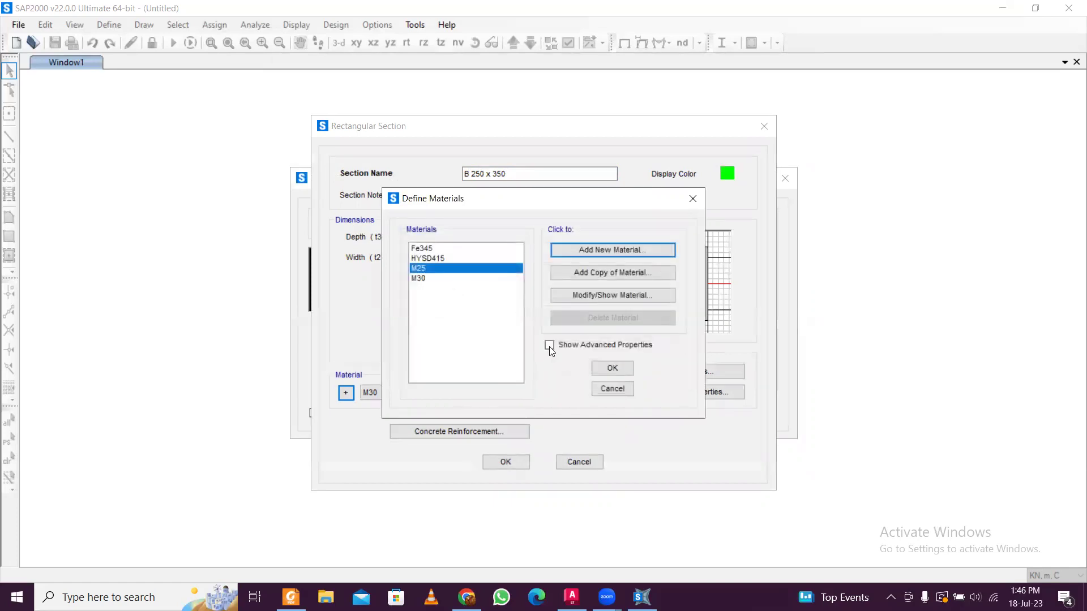
# Add the HYSD550 rebar material for the India region and accept the materials list
pyautogui.click(609, 253)
pyautogui.click(537, 268)
pyautogui.click(539, 272)
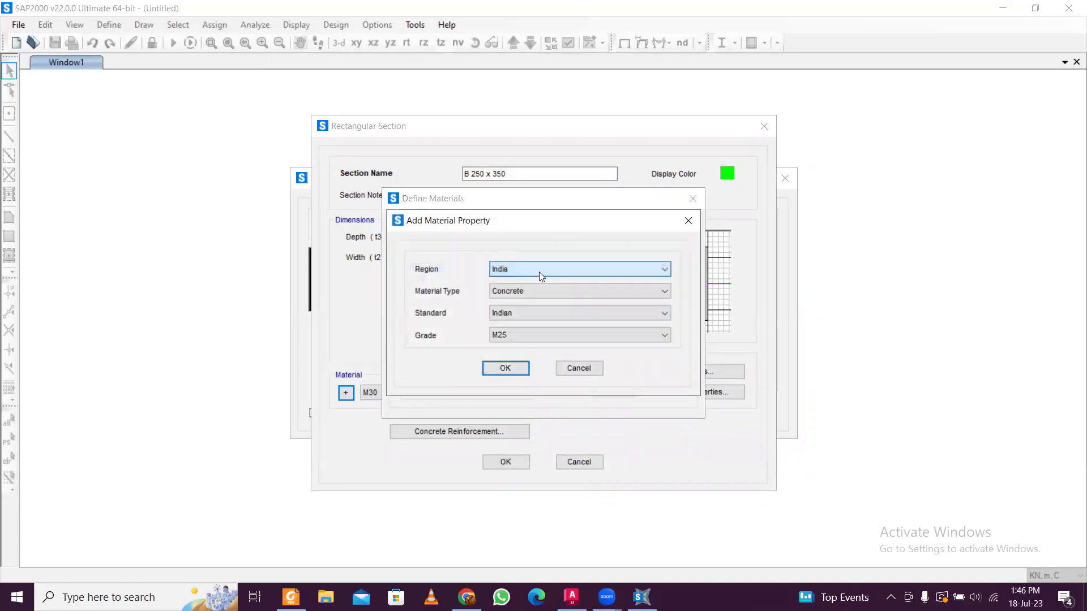
pyautogui.click(545, 287)
pyautogui.click(552, 344)
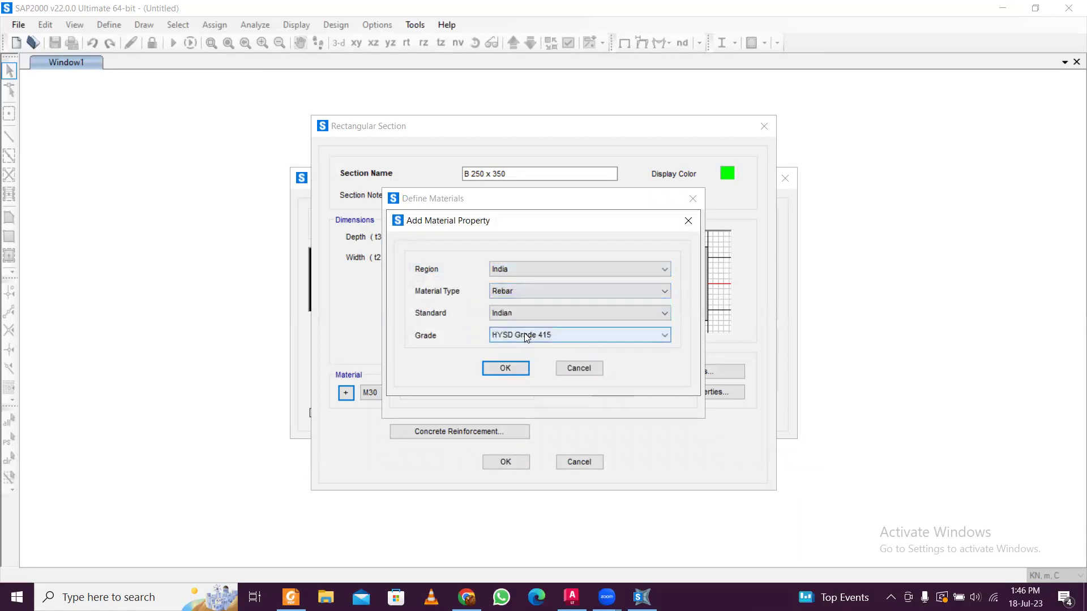
pyautogui.click(524, 334)
pyautogui.click(523, 378)
pyautogui.click(506, 368)
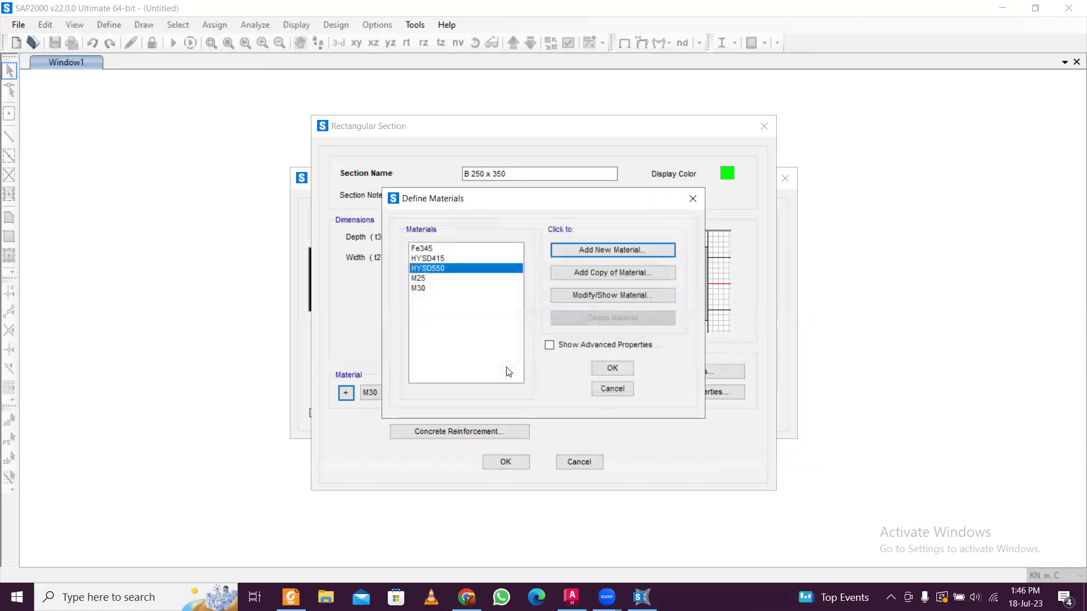
pyautogui.click(612, 367)
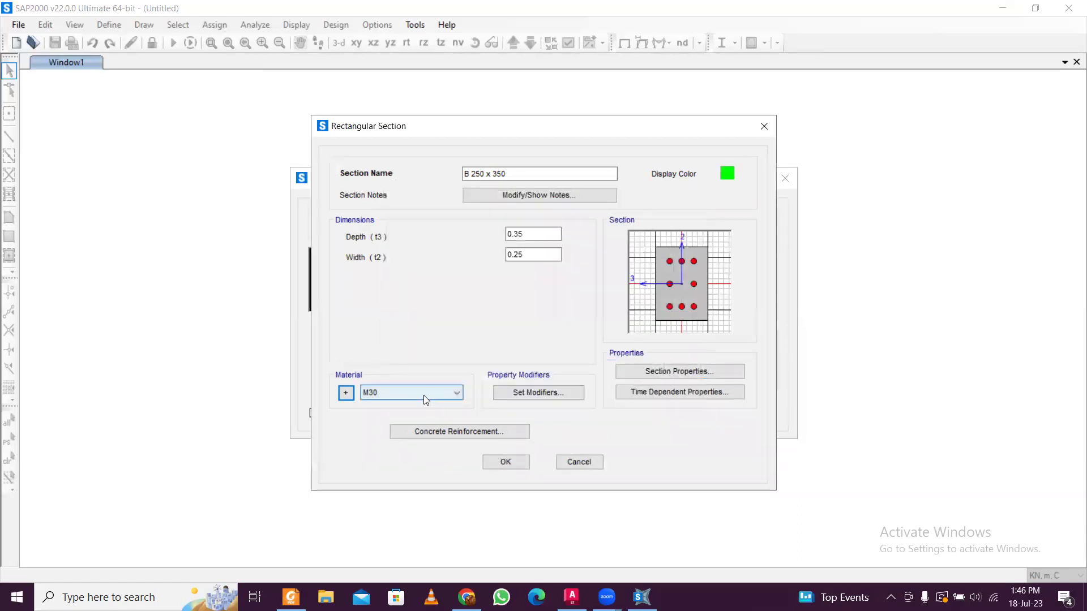
# Assign M25 to the beam section and choose HYSD550 for its longitudinal bars and confinement ties
pyautogui.click(425, 393)
pyautogui.click(428, 435)
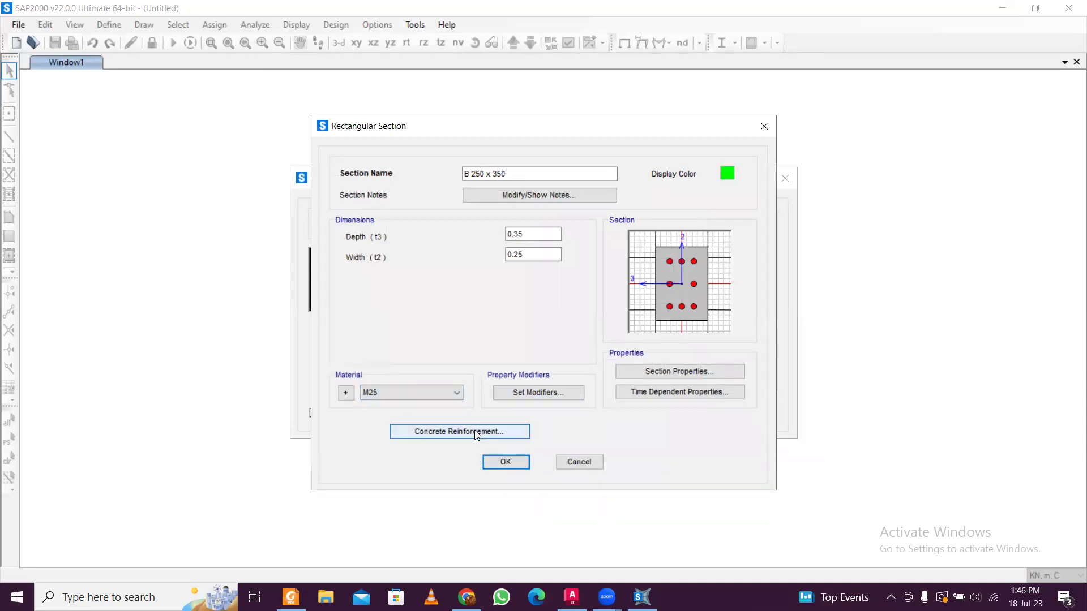
pyautogui.click(473, 432)
pyautogui.click(585, 128)
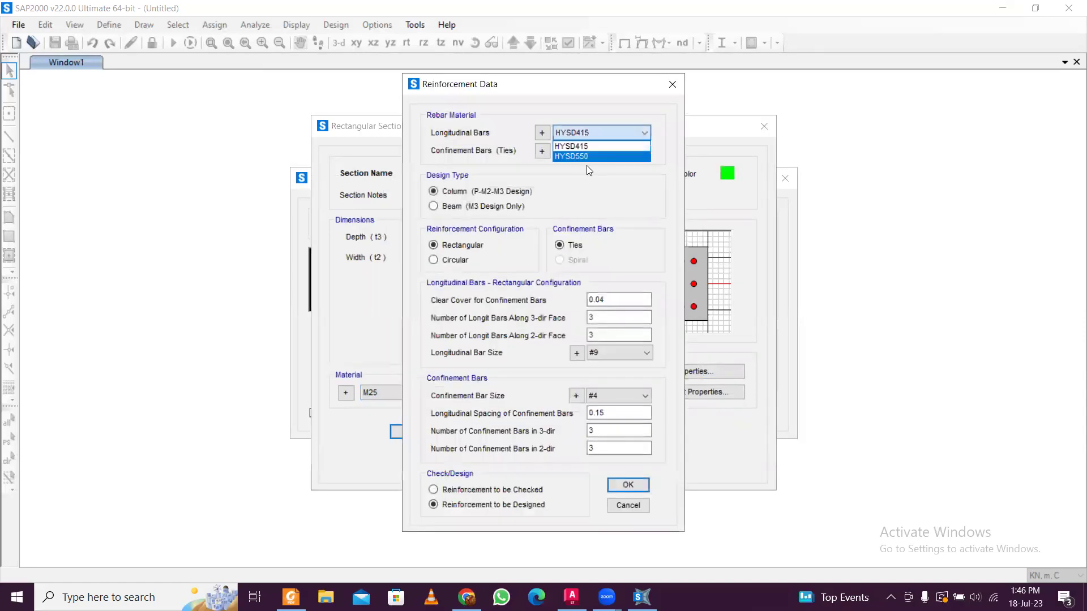
pyautogui.click(588, 154)
pyautogui.click(588, 150)
pyautogui.click(583, 173)
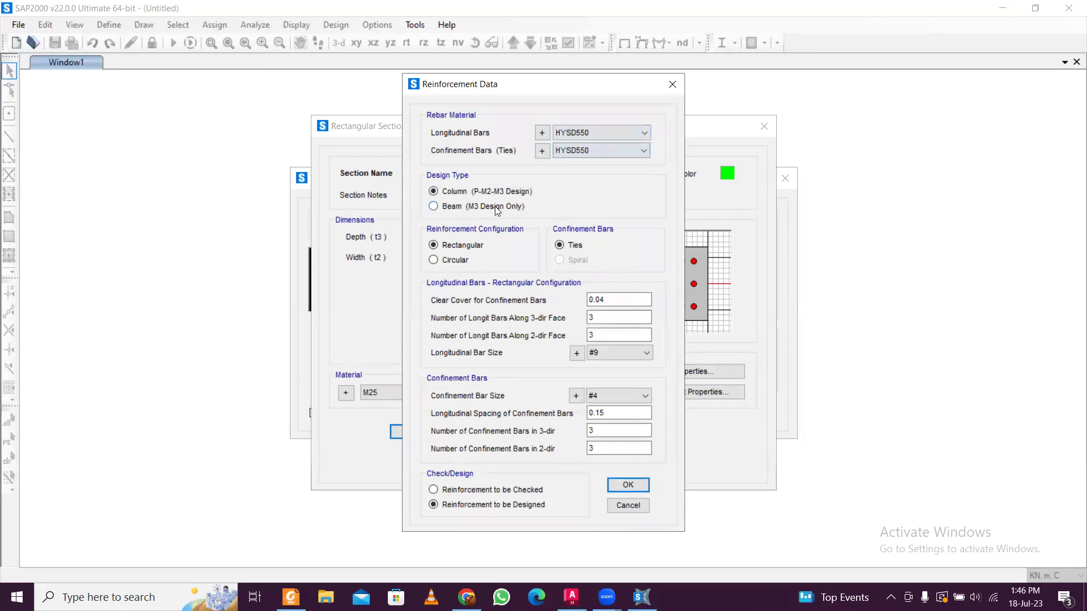
# Set the B 250 x 350 reinforcement to beam design with 0.035 top and bottom cover and accept the section
pyautogui.click(481, 210)
pyautogui.click(615, 245)
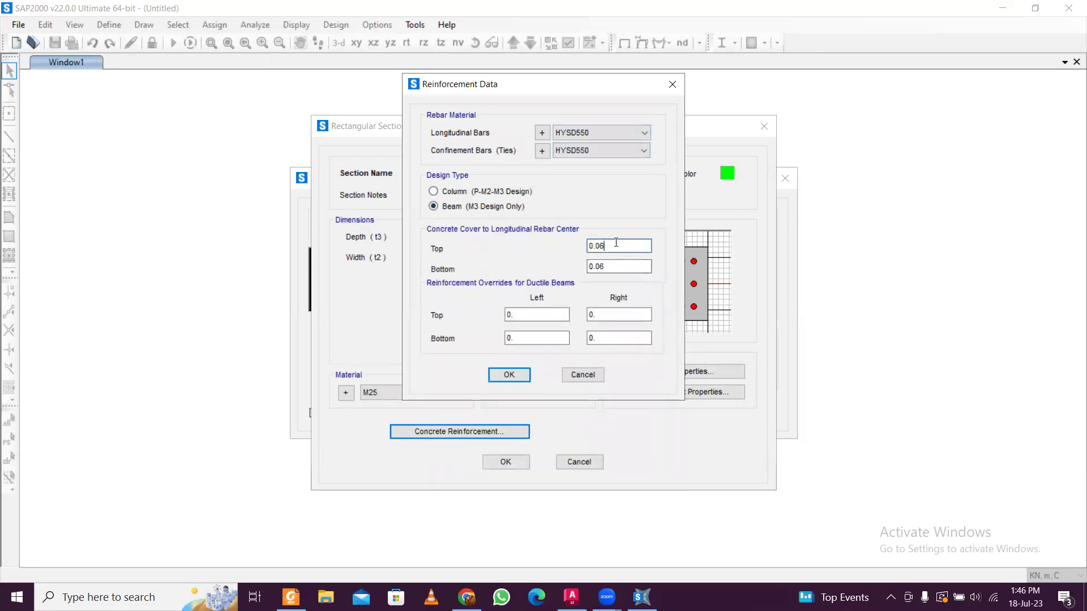
pyautogui.press('BackSpace')
pyautogui.write('35')
pyautogui.click(620, 268)
pyautogui.press('BackSpace')
pyautogui.write('35')
pyautogui.click(511, 374)
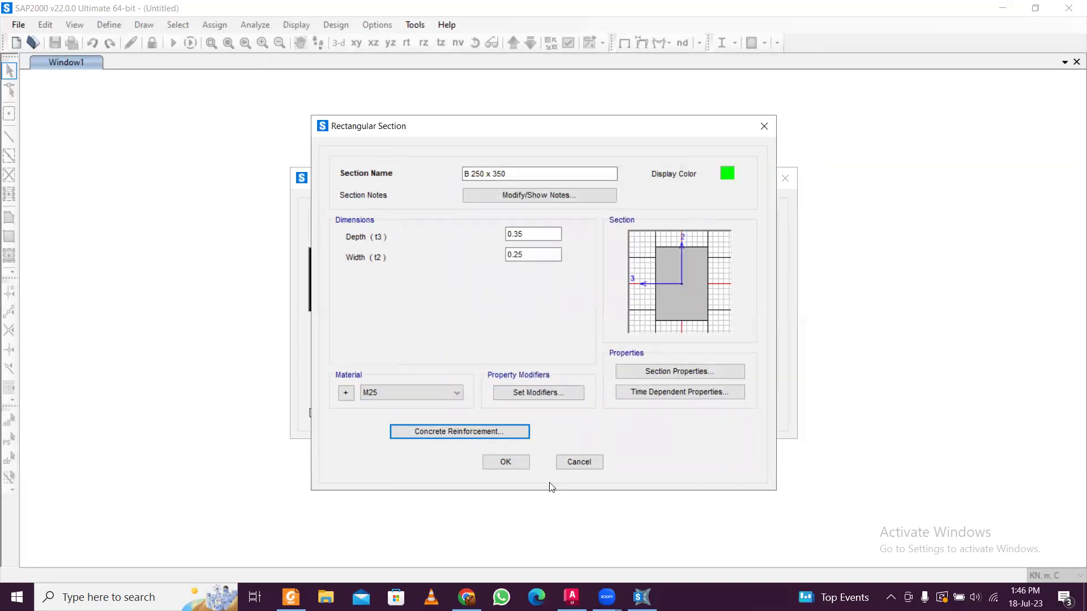
pyautogui.click(518, 467)
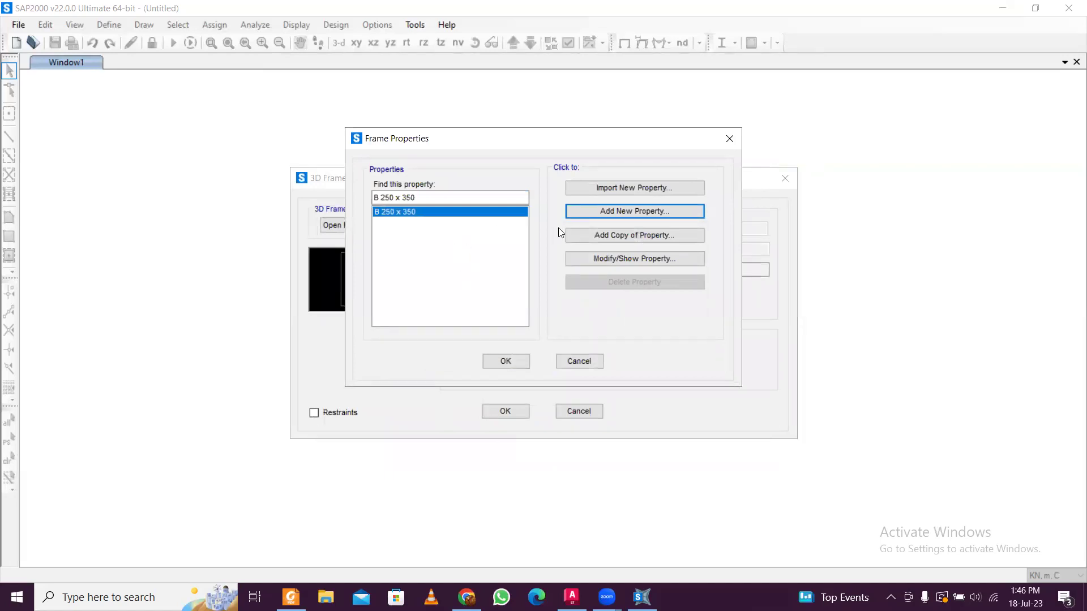
# Copy the beam section as C 400 x 400 with depth and width both set to 0.4 m
pyautogui.click(626, 237)
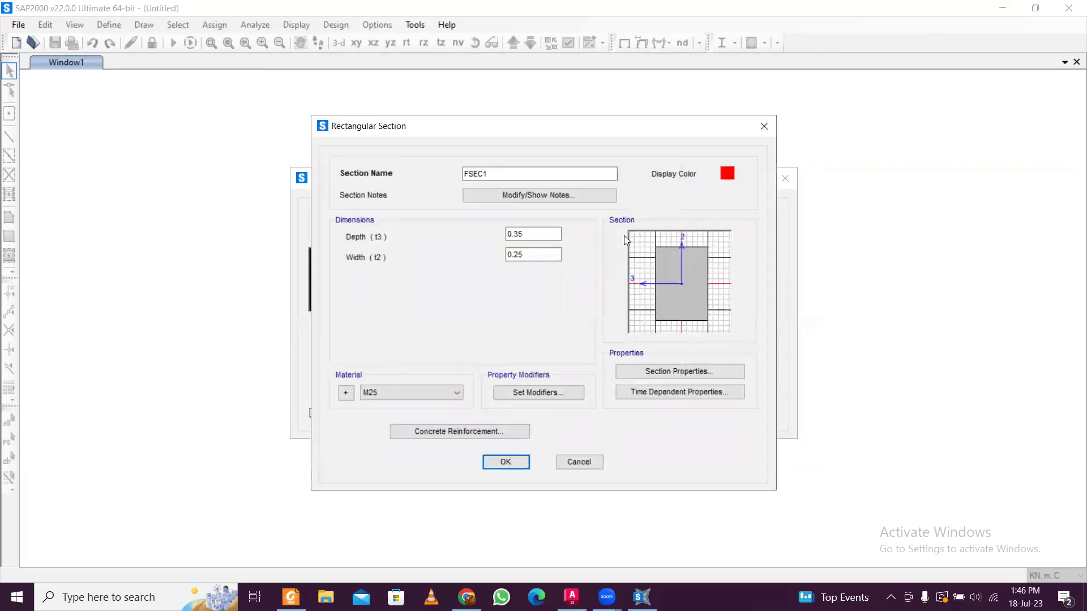
pyautogui.moveTo(509, 173); pyautogui.dragTo(437, 170)
pyautogui.write('C')
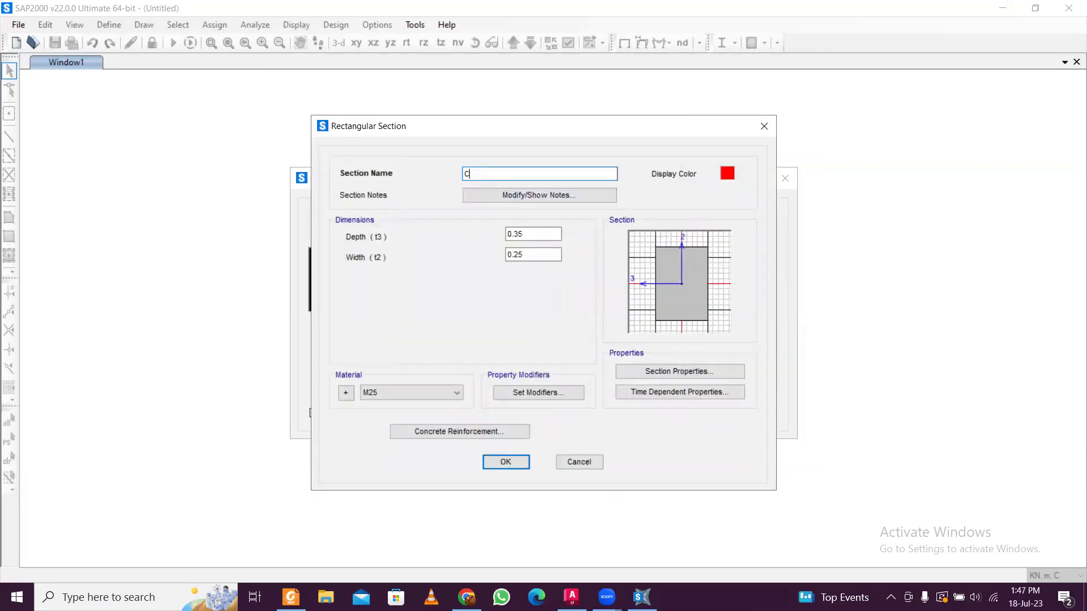
pyautogui.write(' 400 x 400')
pyautogui.click(532, 232)
pyautogui.press('BackSpace')
pyautogui.press('BackSpace')
pyautogui.write('4')
pyautogui.click(535, 255)
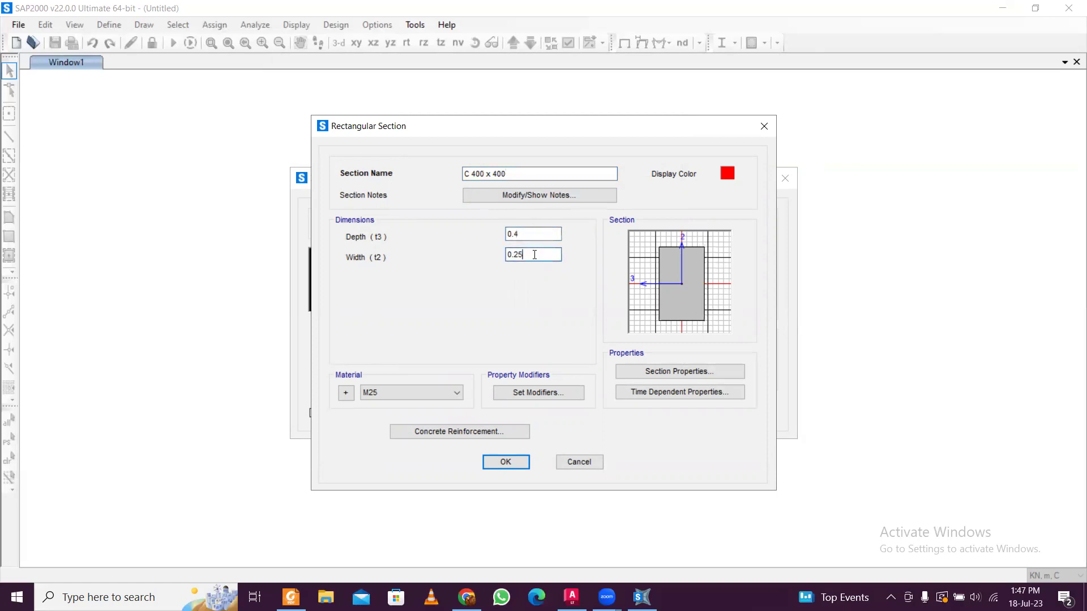
pyautogui.press('BackSpace')
pyautogui.press('BackSpace')
pyautogui.write('4')
# Set the C 400 x 400 reinforcement to column design with reinforcement to be checked, and accept the section and property list
pyautogui.click(448, 431)
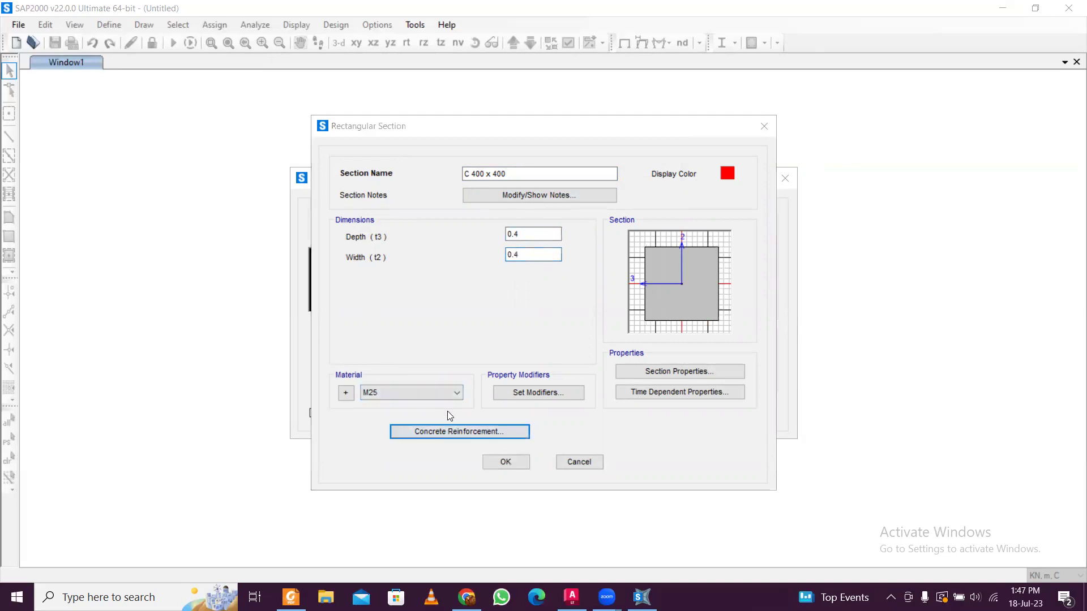
pyautogui.click(461, 192)
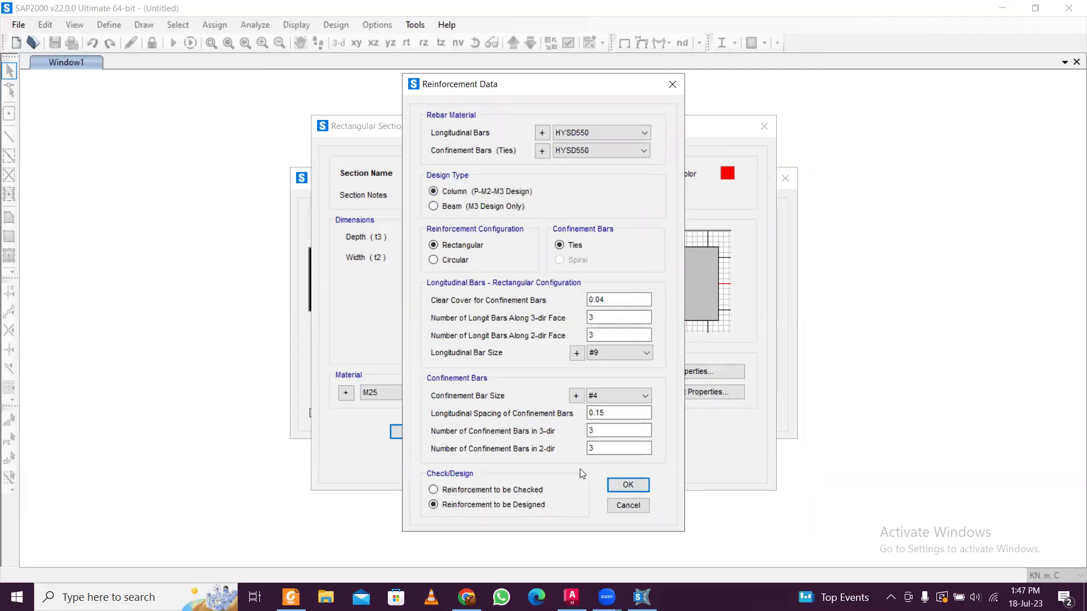
pyautogui.click(526, 490)
pyautogui.click(527, 503)
pyautogui.click(534, 490)
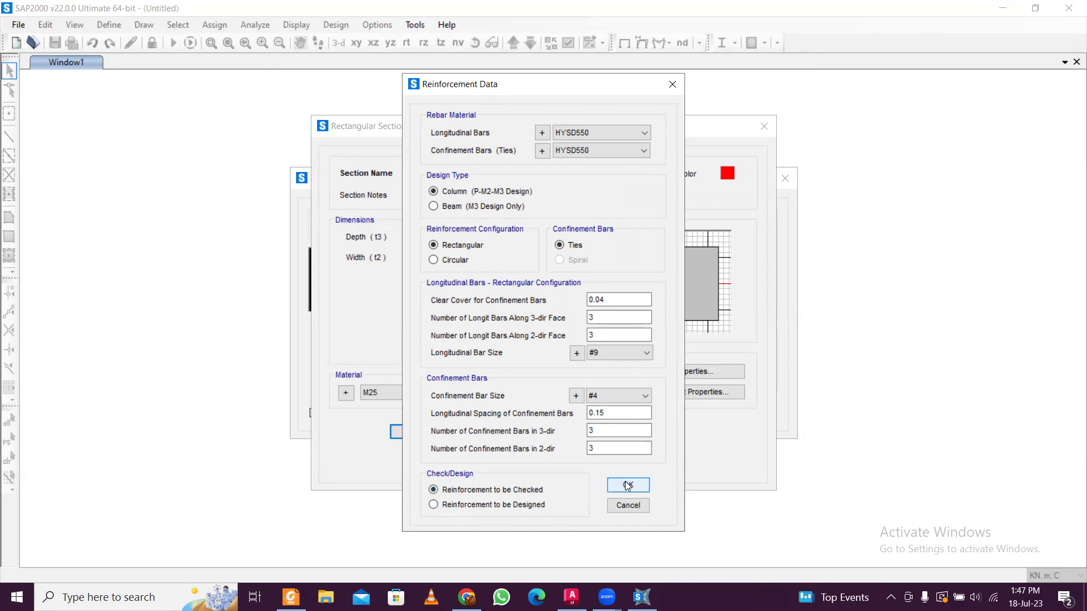
pyautogui.click(627, 486)
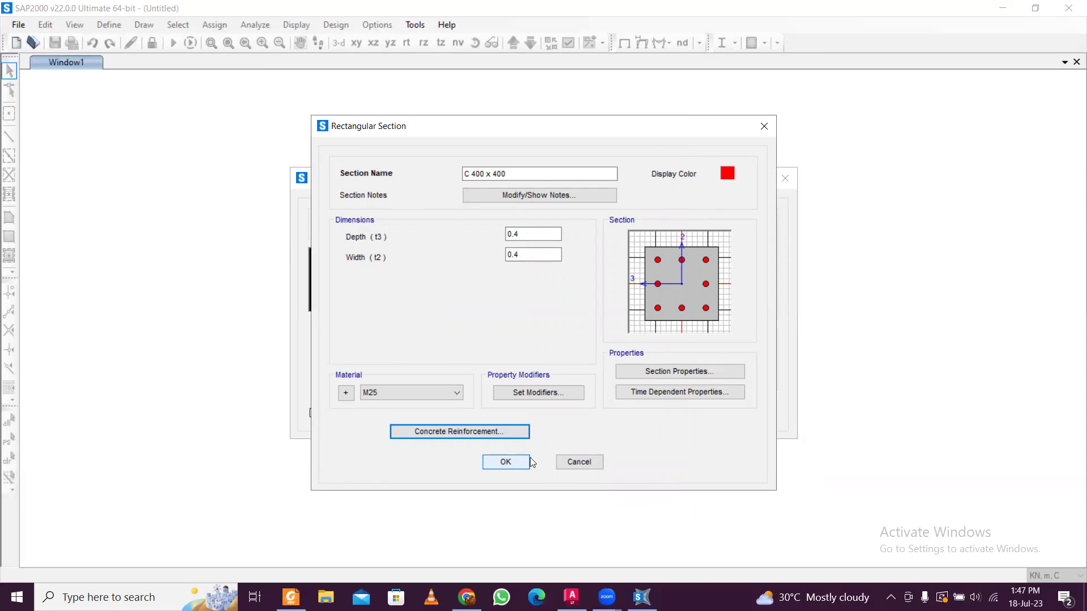
pyautogui.click(493, 430)
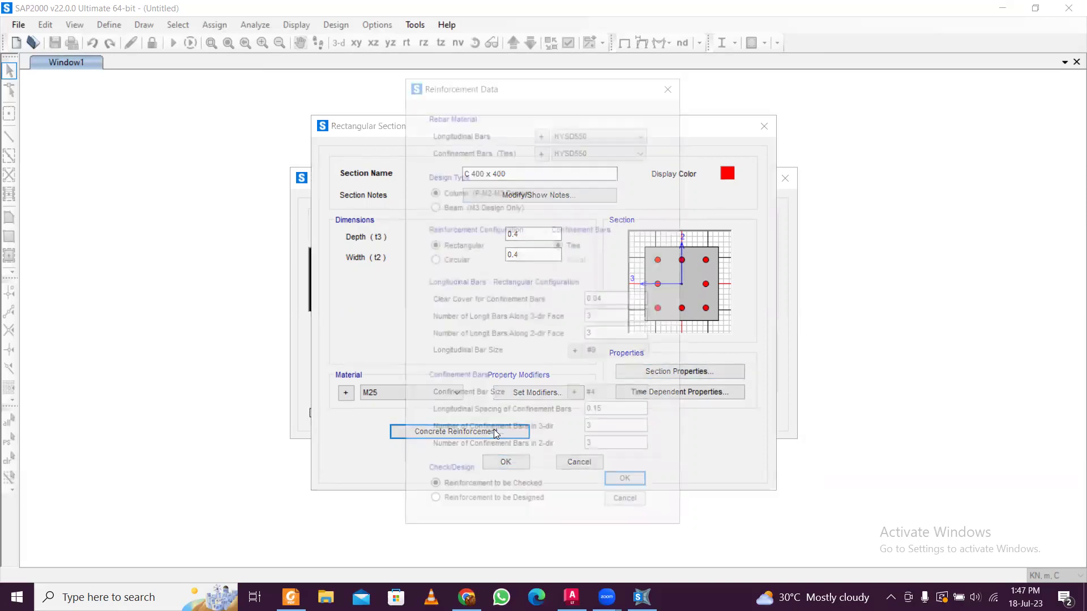
pyautogui.click(643, 481)
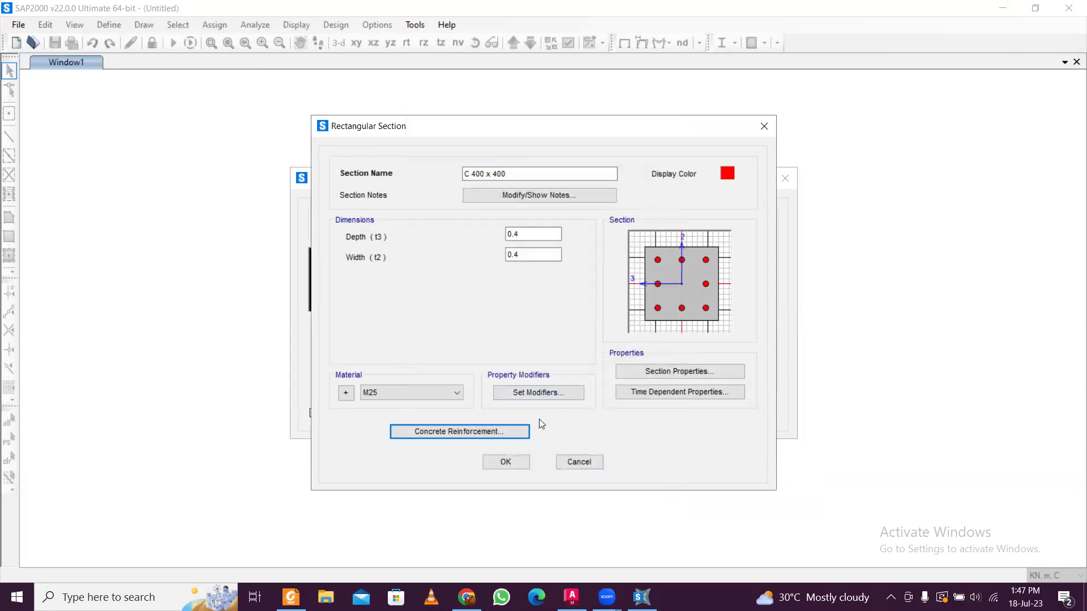
pyautogui.click(517, 469)
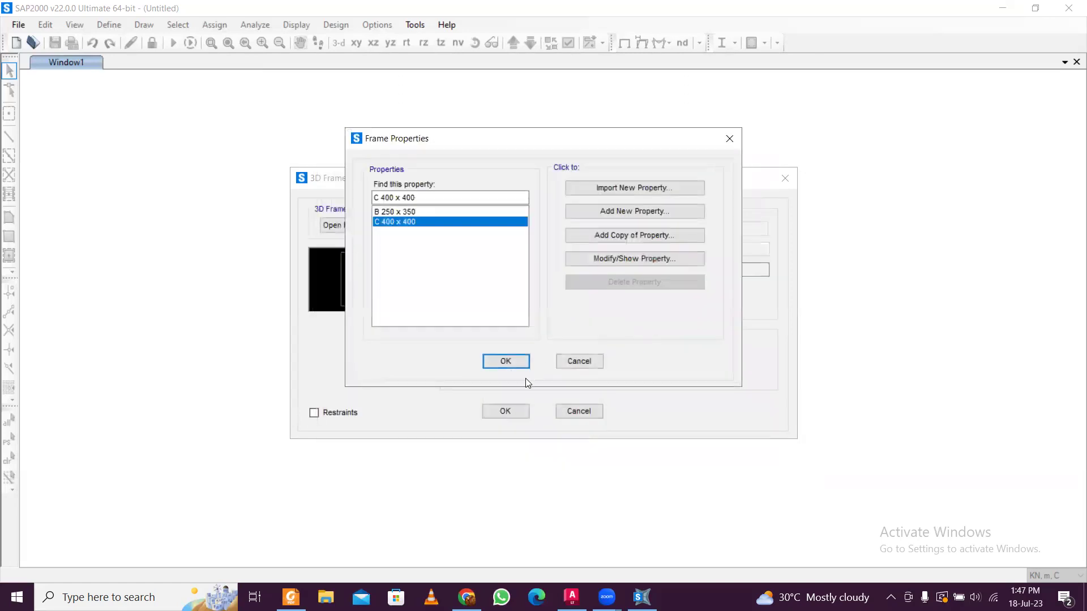
pyautogui.click(509, 363)
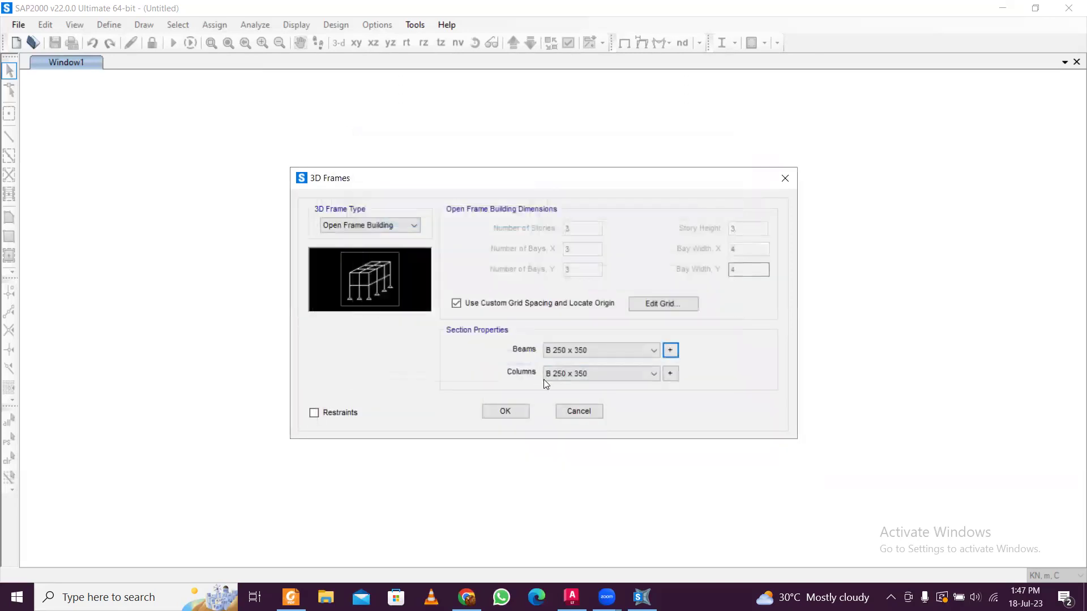
# Assign B 250 x 350 to the beams and C 400 x 400 to the columns and generate the frame
pyautogui.click(604, 350)
pyautogui.click(600, 364)
pyautogui.click(597, 373)
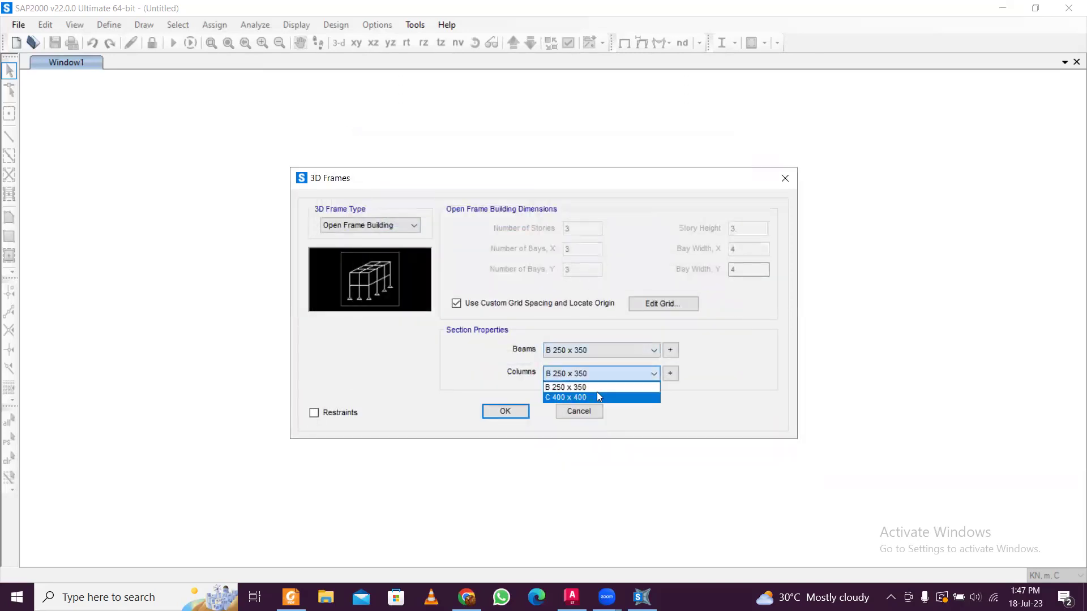
pyautogui.click(596, 388)
pyautogui.click(608, 375)
pyautogui.click(609, 396)
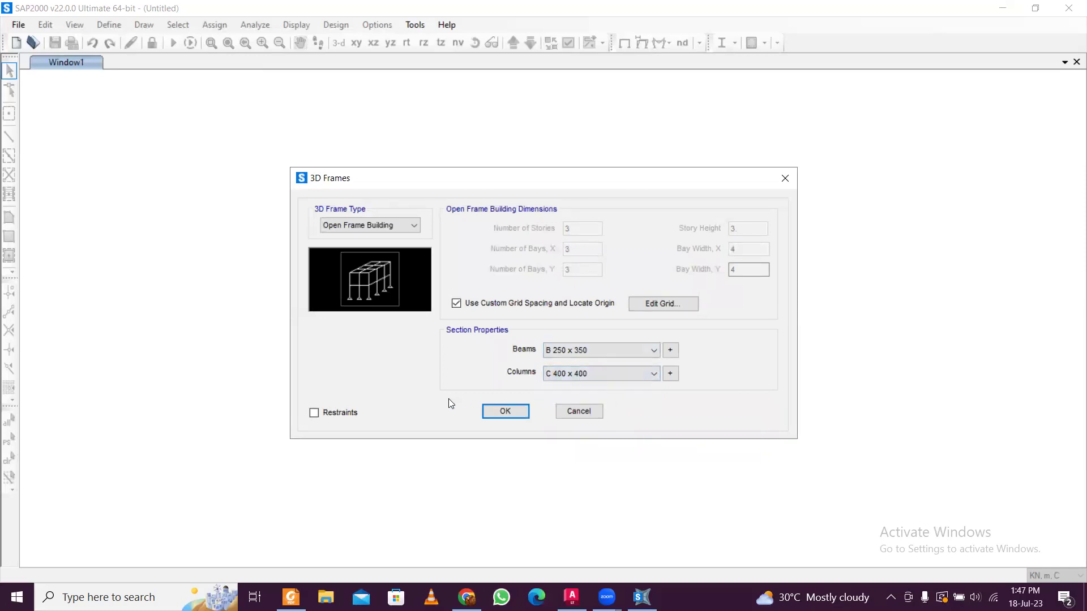
pyautogui.click(505, 411)
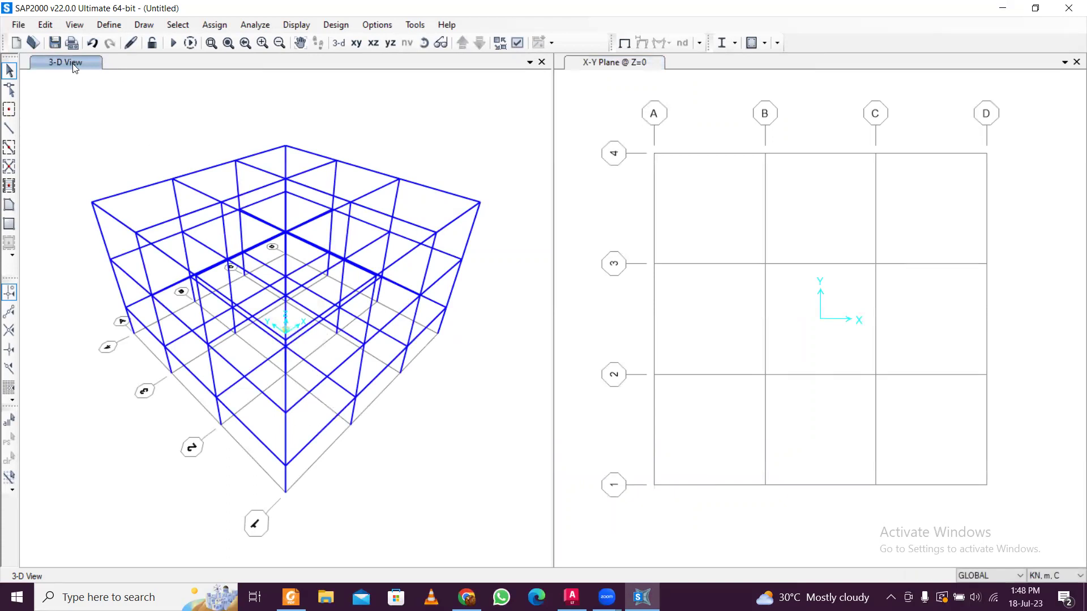
# Set the 3D view's elevation and aperture angles to 0 degrees to show the frame flat from the side
pyautogui.click(74, 25)
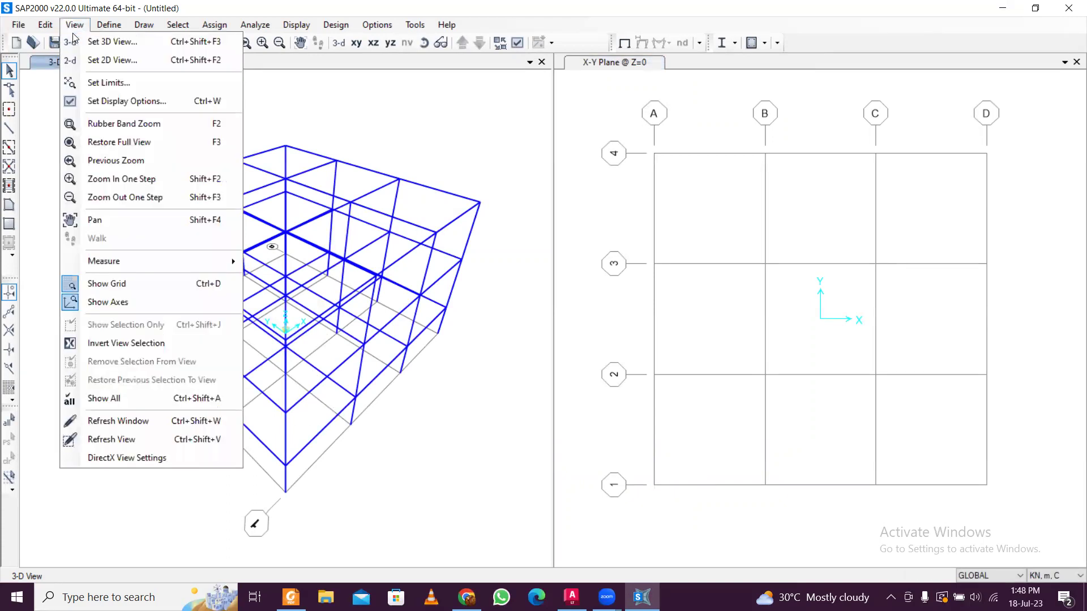
pyautogui.click(100, 45)
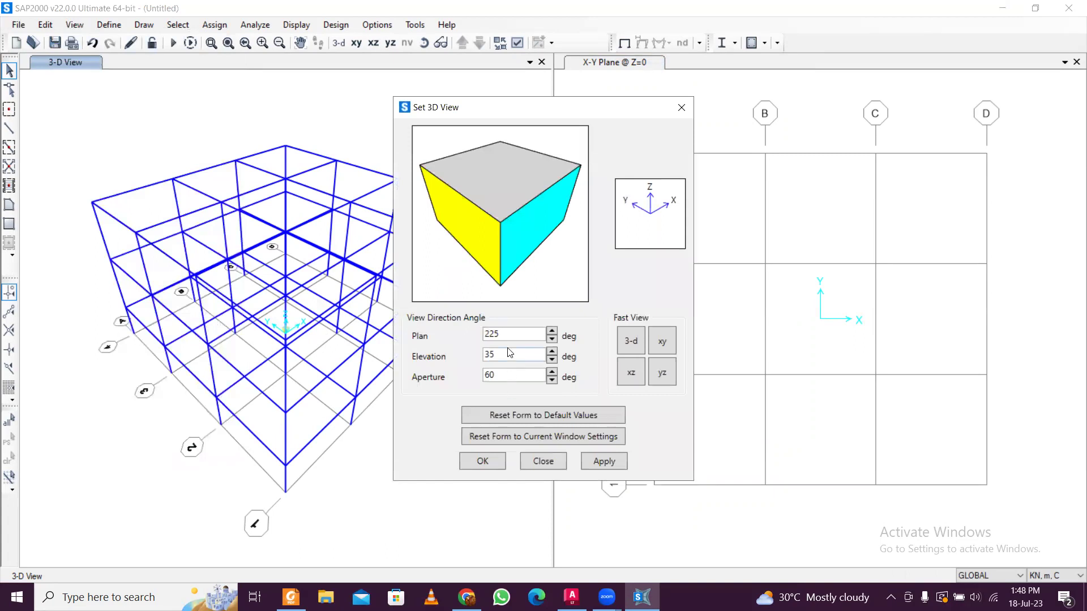
pyautogui.doubleClick(510, 353)
pyautogui.write('0')
pyautogui.doubleClick(498, 375)
pyautogui.write('0')
pyautogui.click(608, 462)
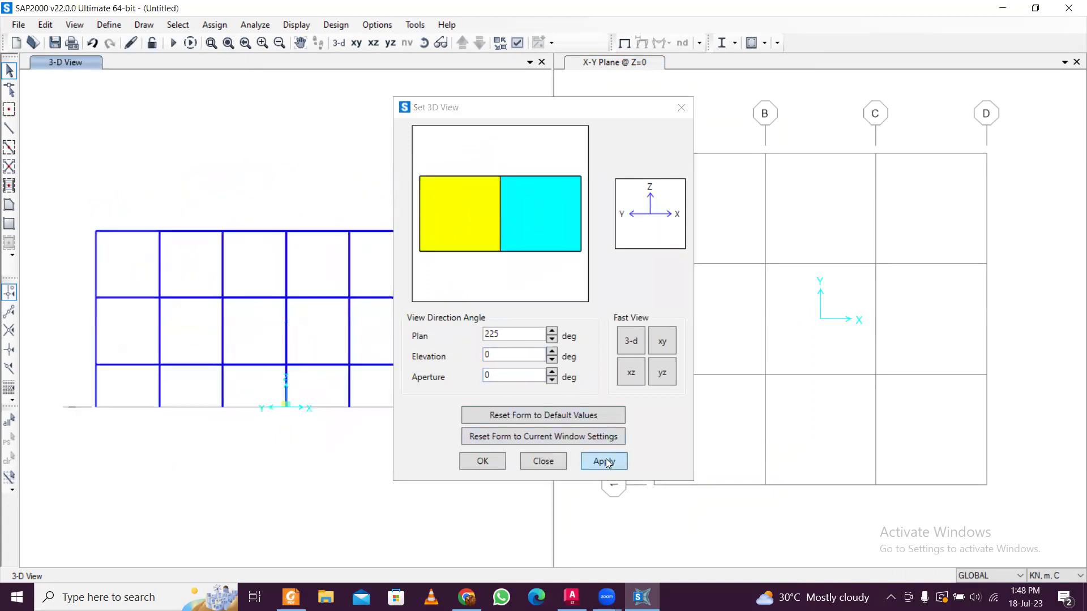
pyautogui.click(680, 109)
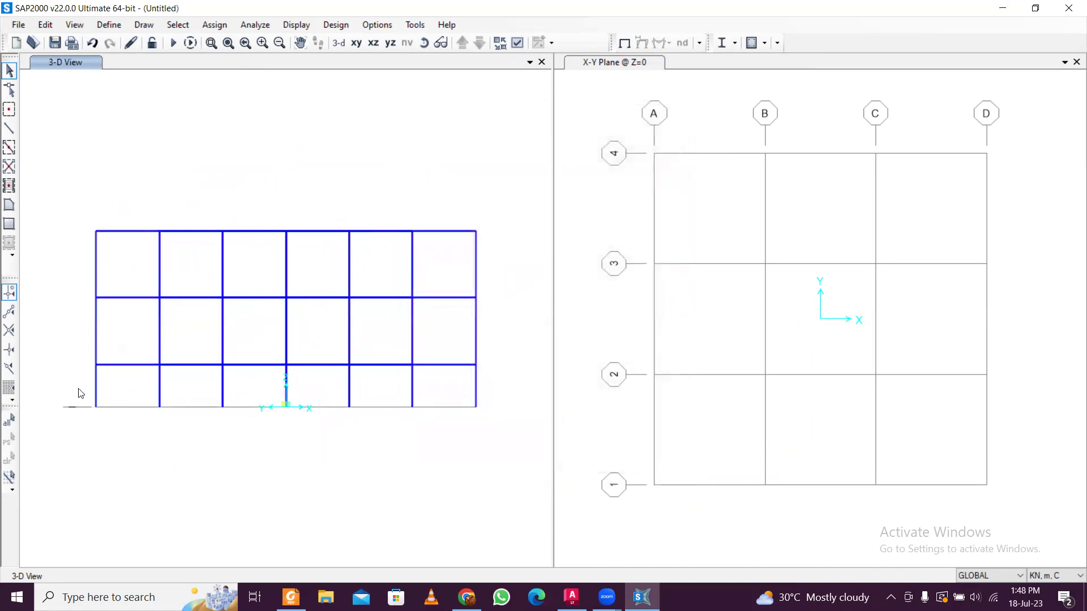
# Select all base joints of the frame and assign them fixed restraints in every translation and rotation
pyautogui.moveTo(81, 390); pyautogui.dragTo(510, 436)
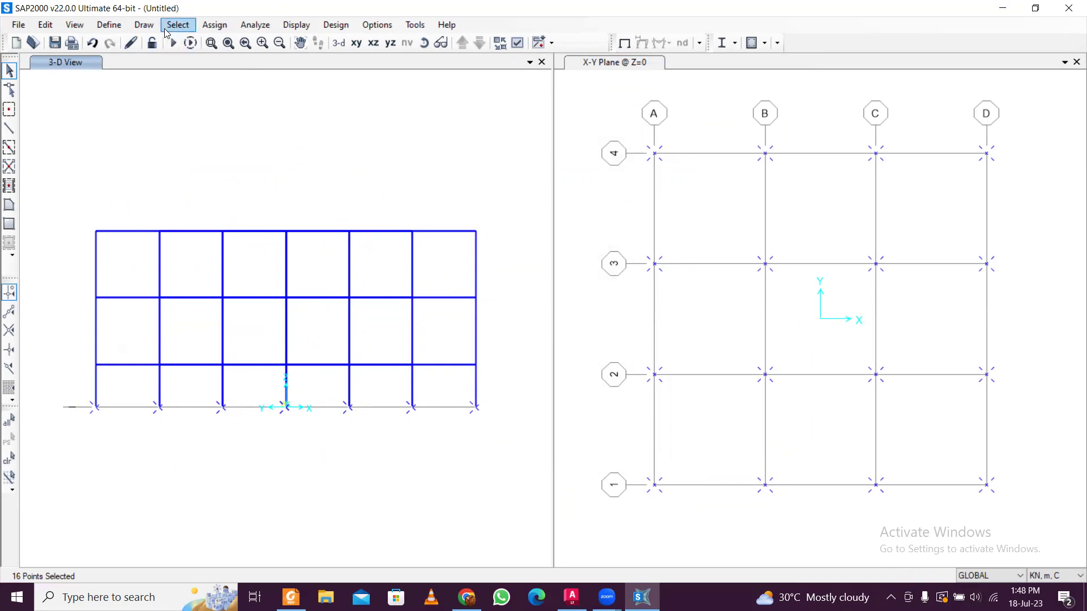
pyautogui.click(209, 25)
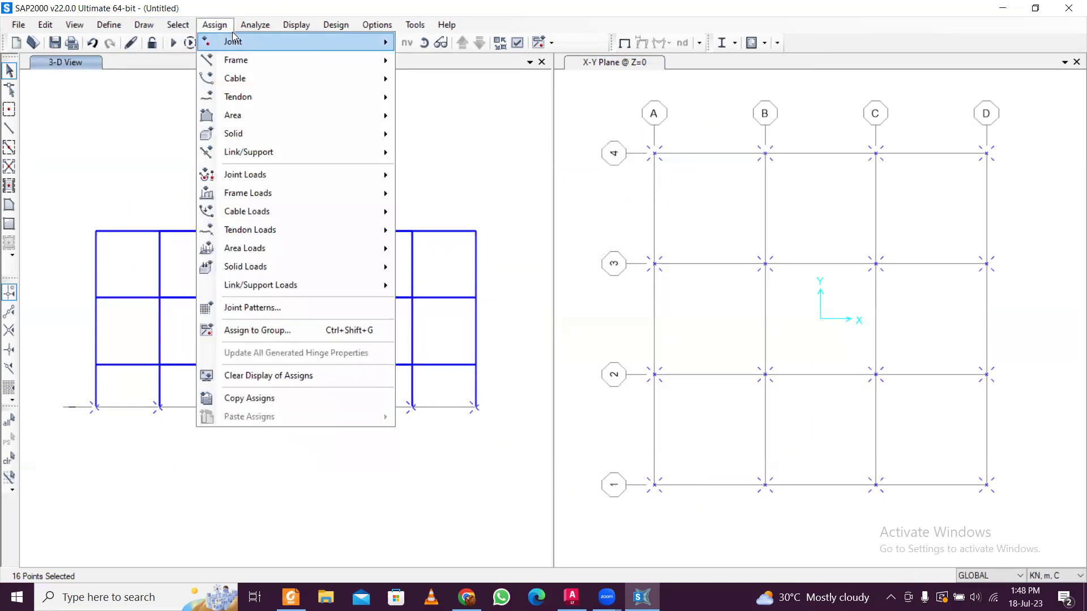
pyautogui.moveTo(238, 42)
pyautogui.click(467, 44)
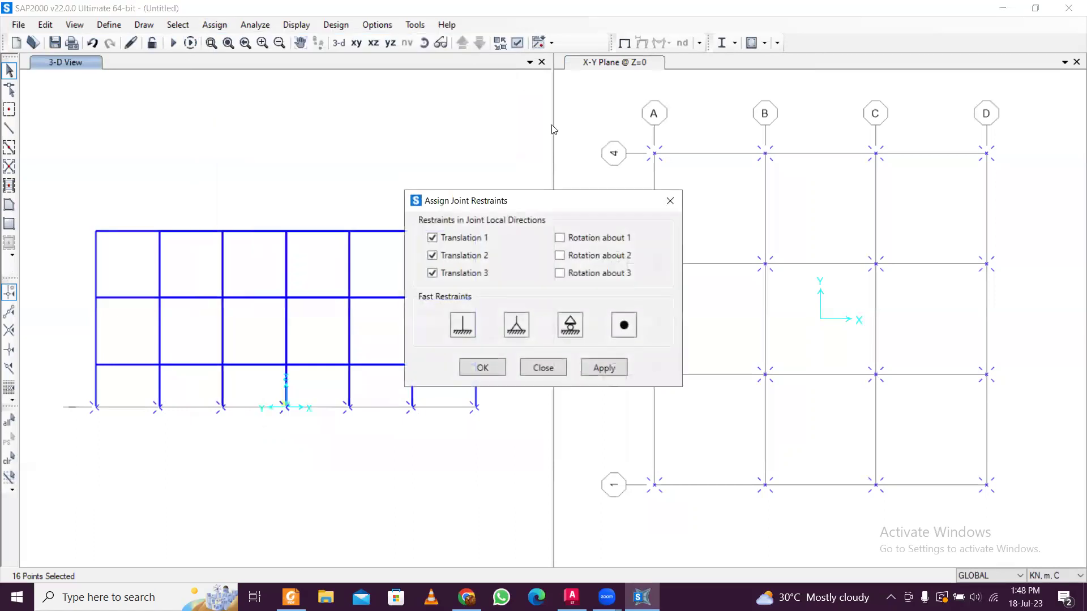
pyautogui.click(469, 326)
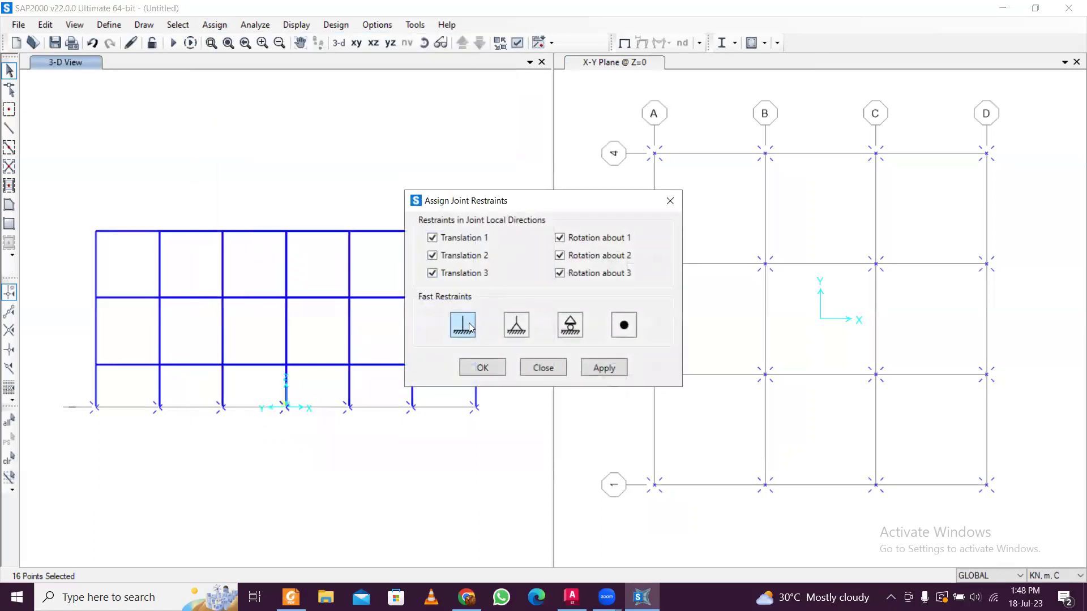
pyautogui.click(604, 368)
pyautogui.click(481, 368)
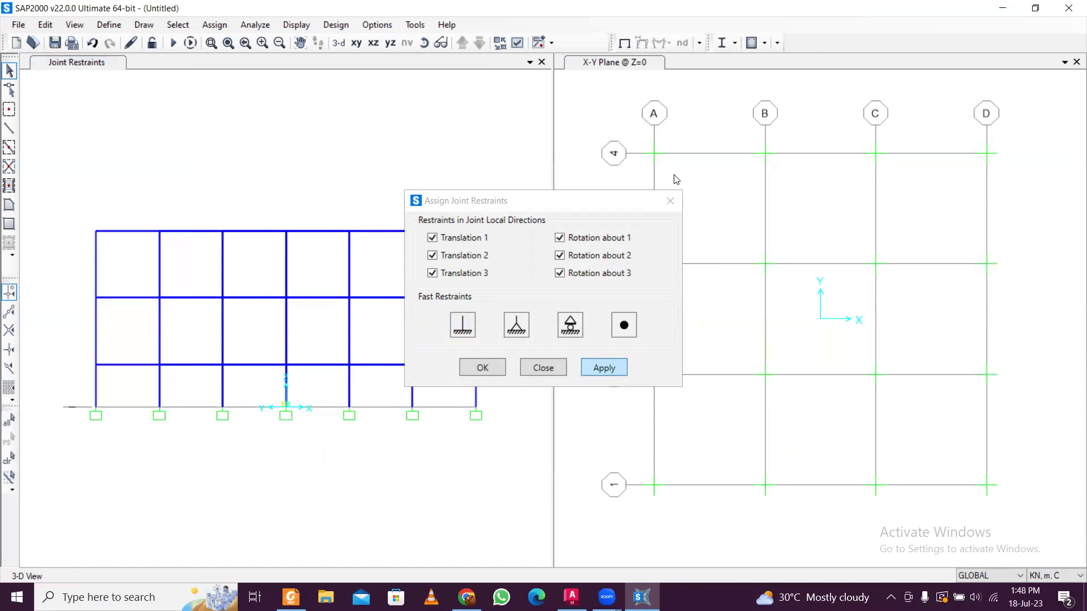
# Return the flattened frame view to the default 3D perspective
pyautogui.click(380, 195)
pyautogui.click(74, 24)
pyautogui.click(351, 128)
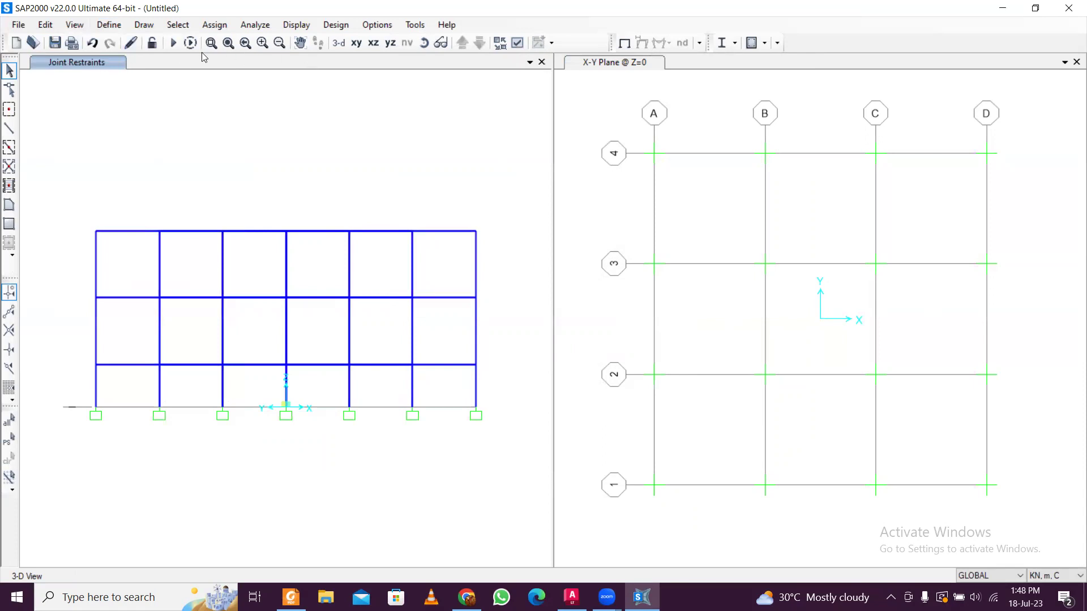
pyautogui.click(338, 43)
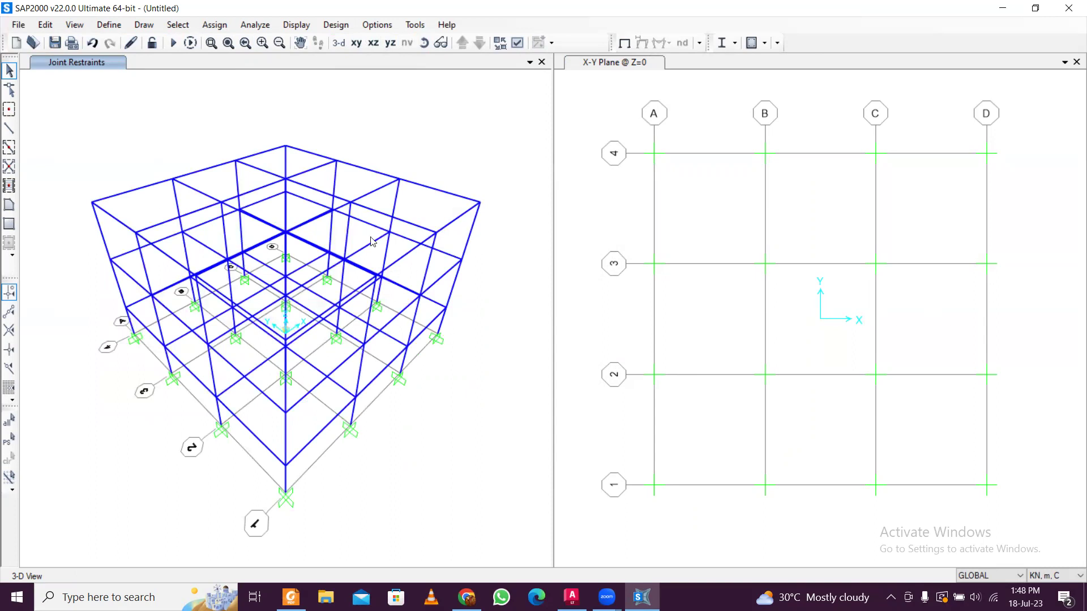
# Move the X-Y plan view up from the base to the Z=4.9 level
pyautogui.click(607, 64)
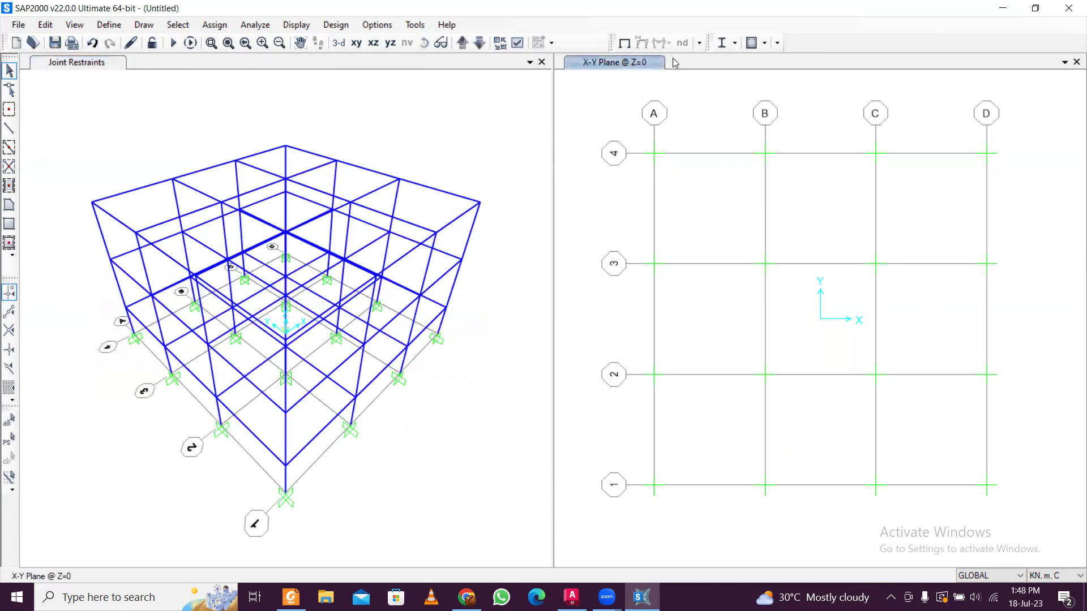
pyautogui.click(462, 44)
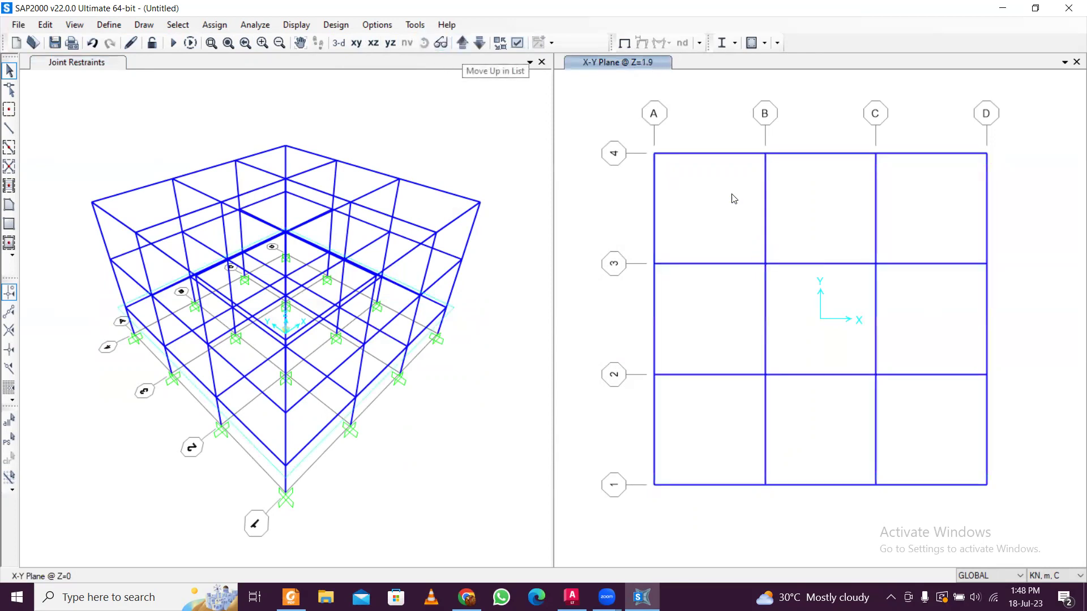
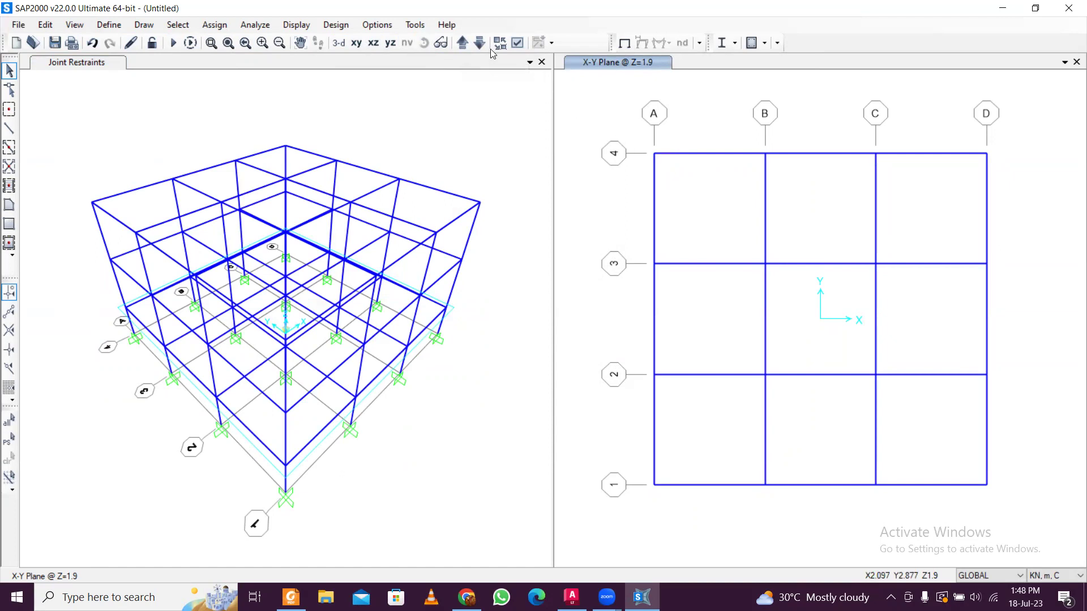
pyautogui.click(470, 46)
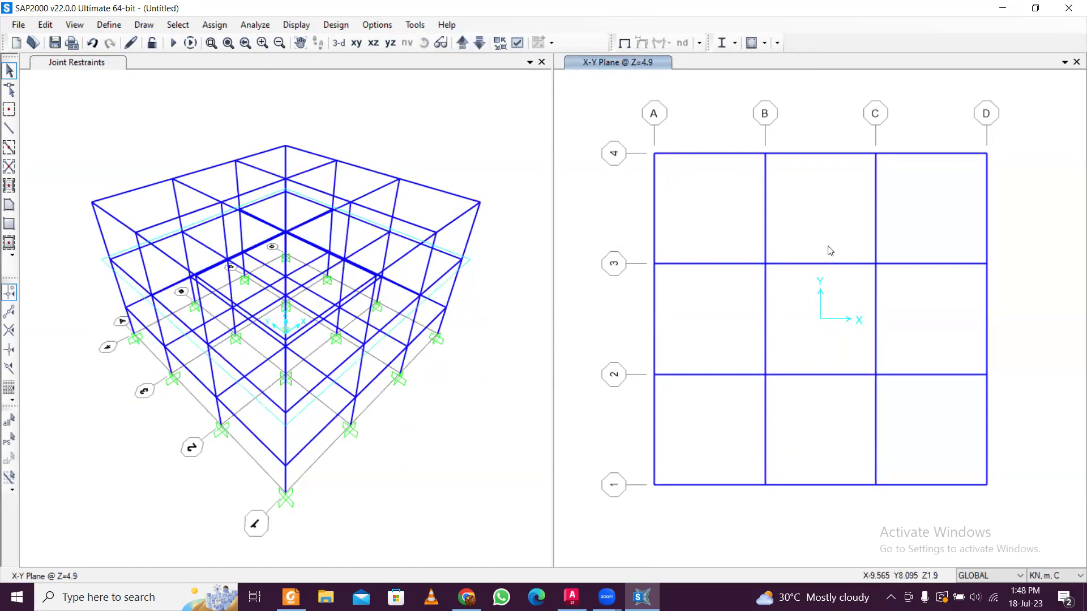
# Add a new area section of type Shell and name it S 125
pyautogui.click(144, 24)
pyautogui.click(116, 27)
pyautogui.click(116, 26)
pyautogui.click(116, 26)
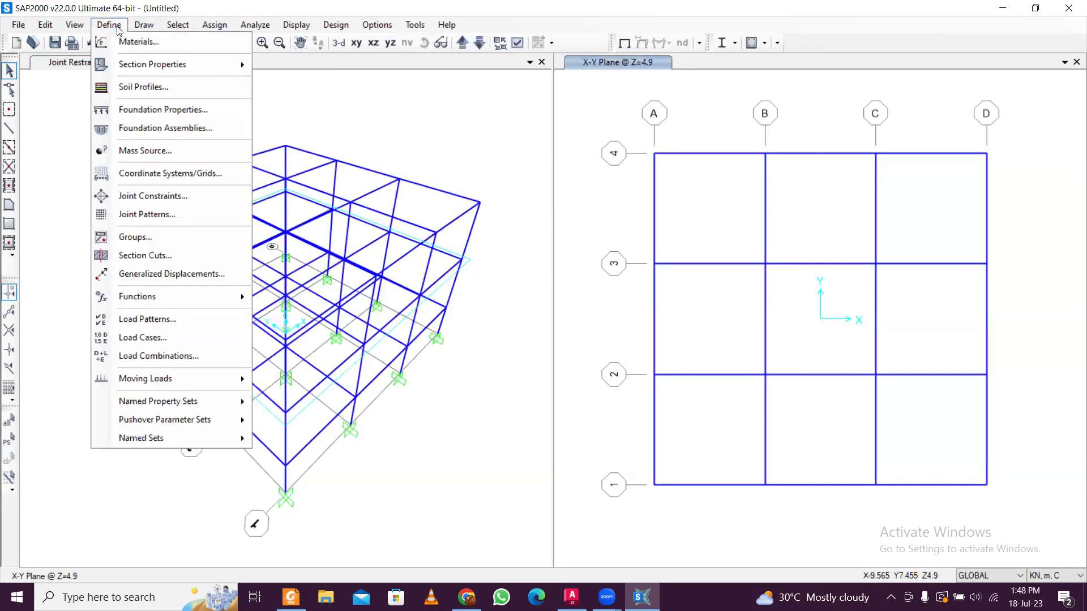
pyautogui.moveTo(131, 67)
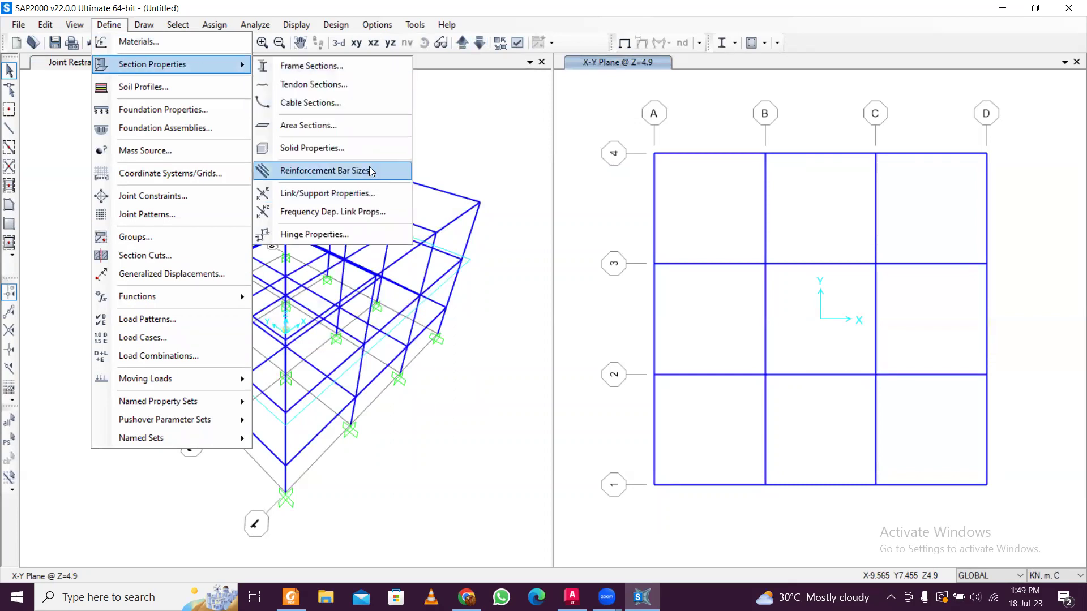
pyautogui.click(376, 124)
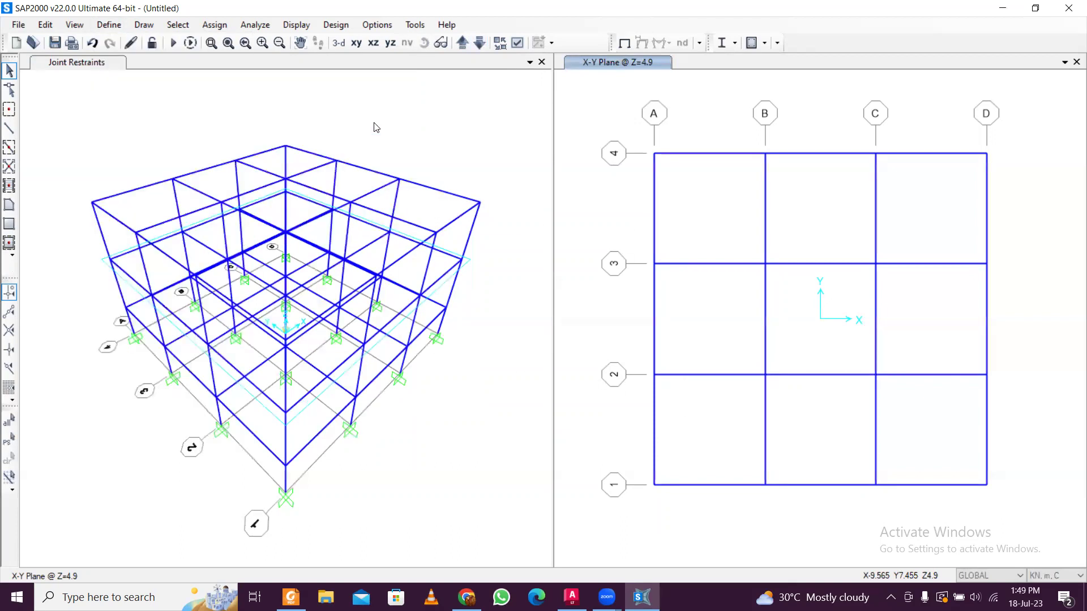
pyautogui.click(598, 237)
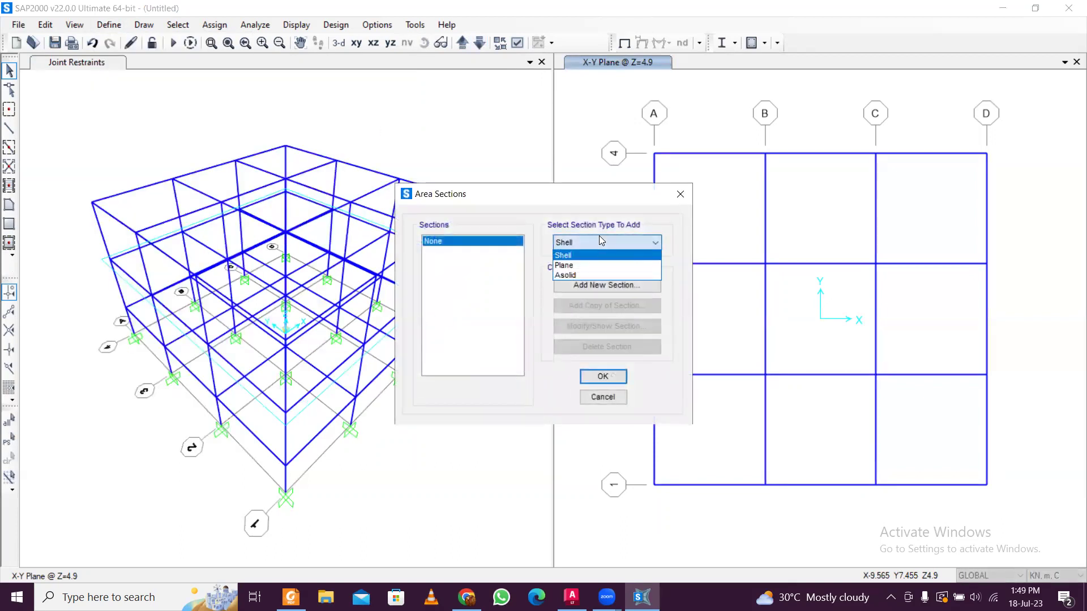
pyautogui.click(600, 239)
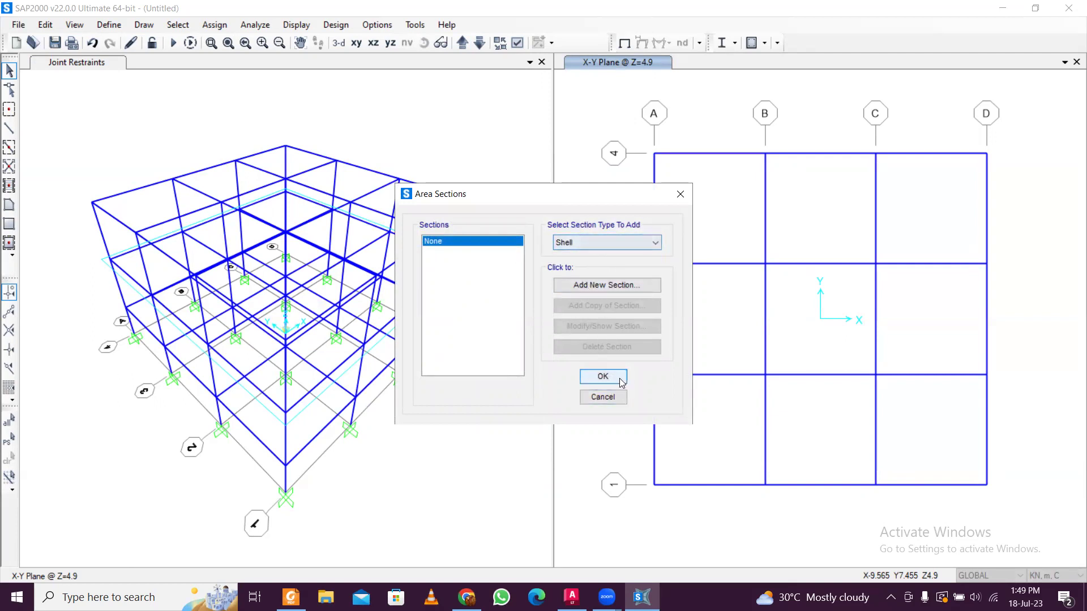
pyautogui.click(609, 285)
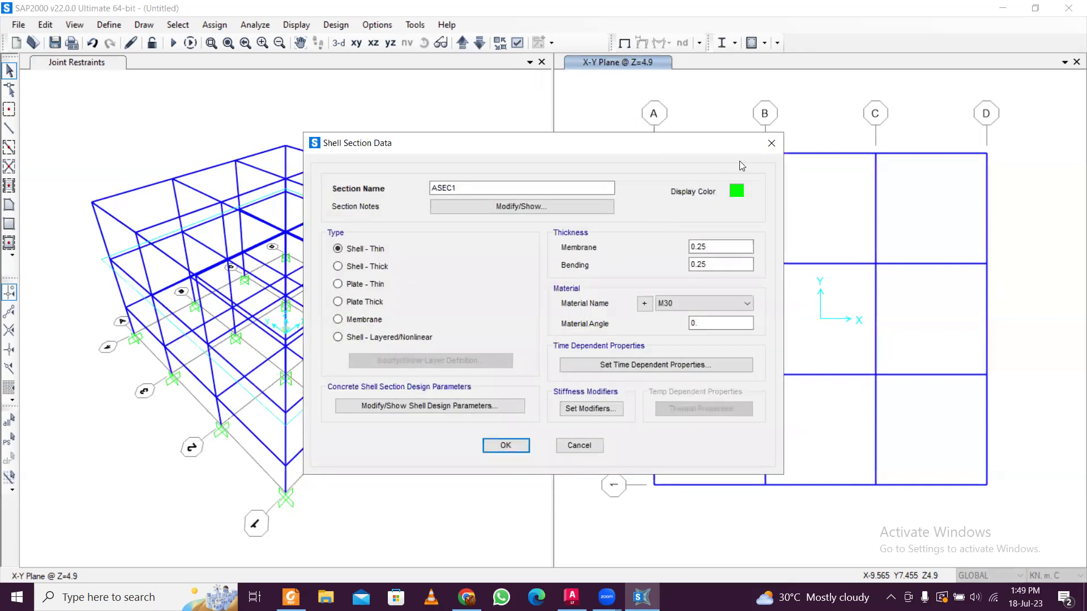
pyautogui.click(771, 147)
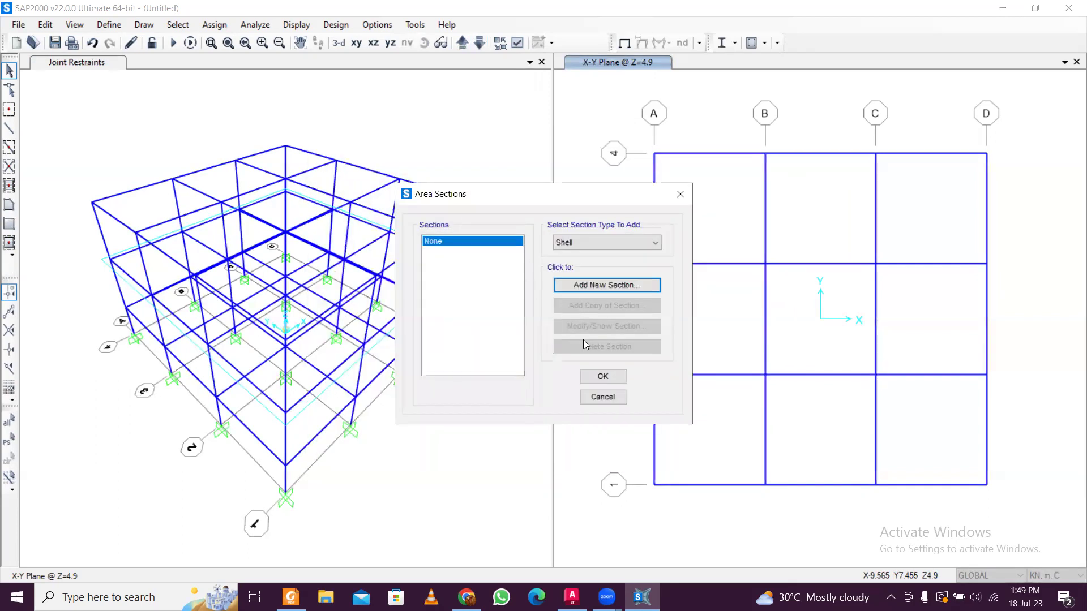
pyautogui.click(614, 284)
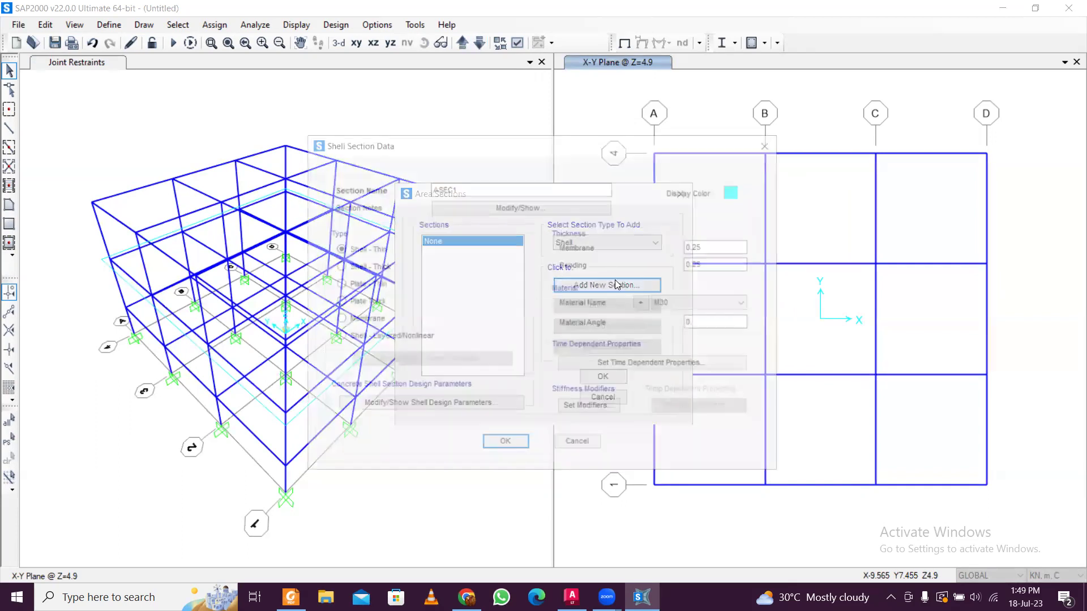
pyautogui.doubleClick(489, 188)
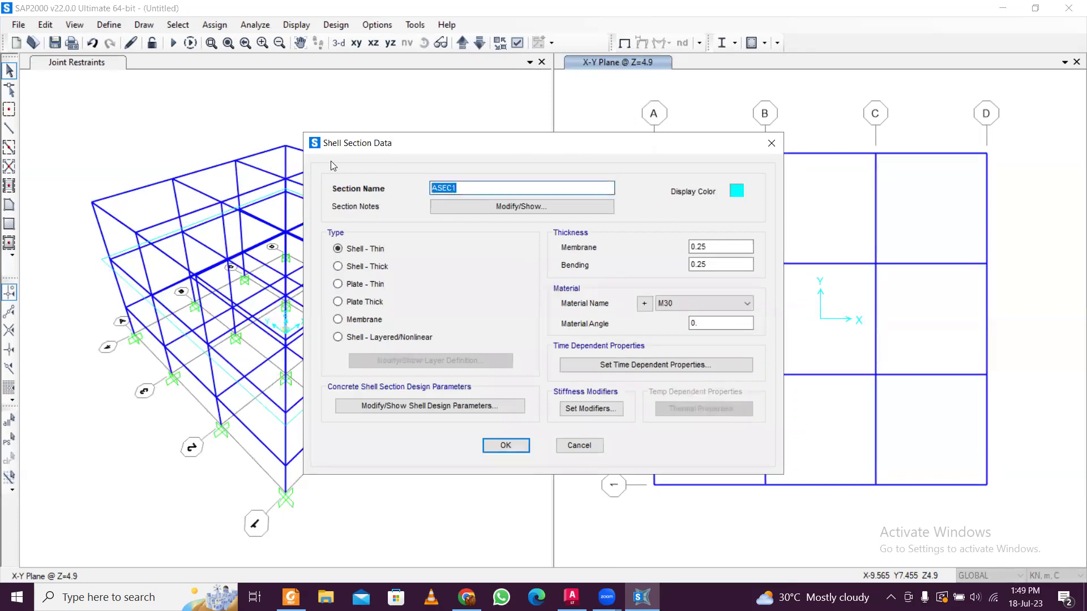
pyautogui.write('S 125')
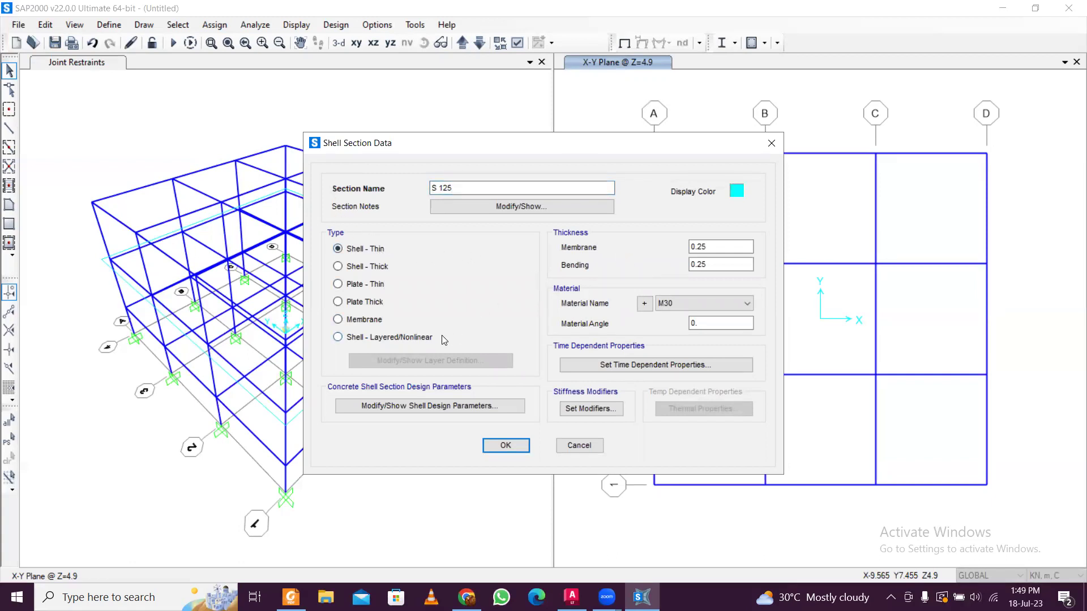
# Set the S 125 shell's membrane and bending thickness to 0.125 and its material to M25
pyautogui.click(711, 247)
pyautogui.click(724, 262)
pyautogui.click(718, 298)
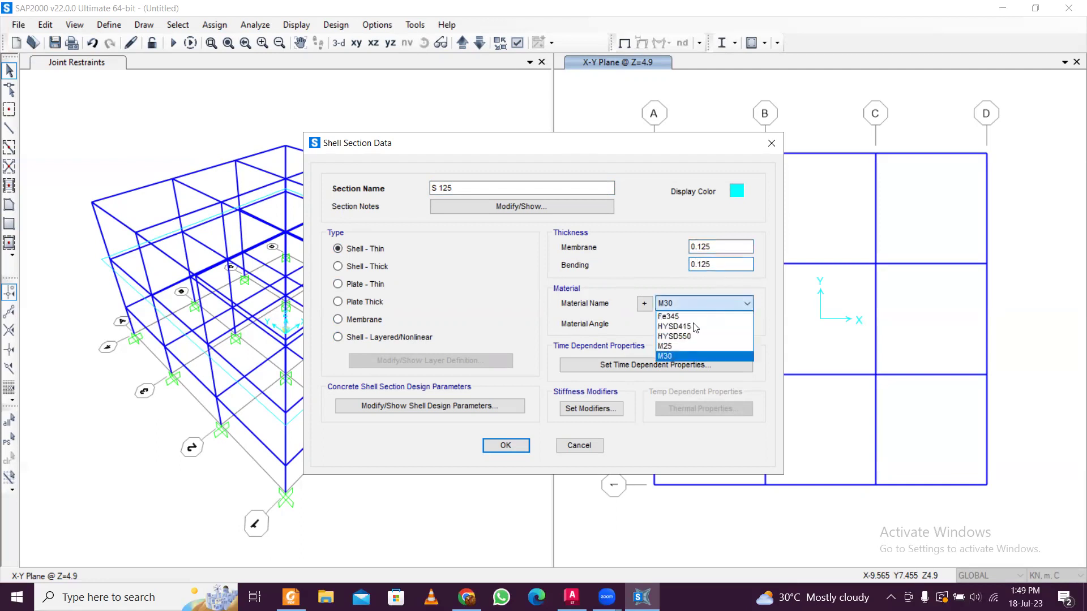
pyautogui.click(685, 342)
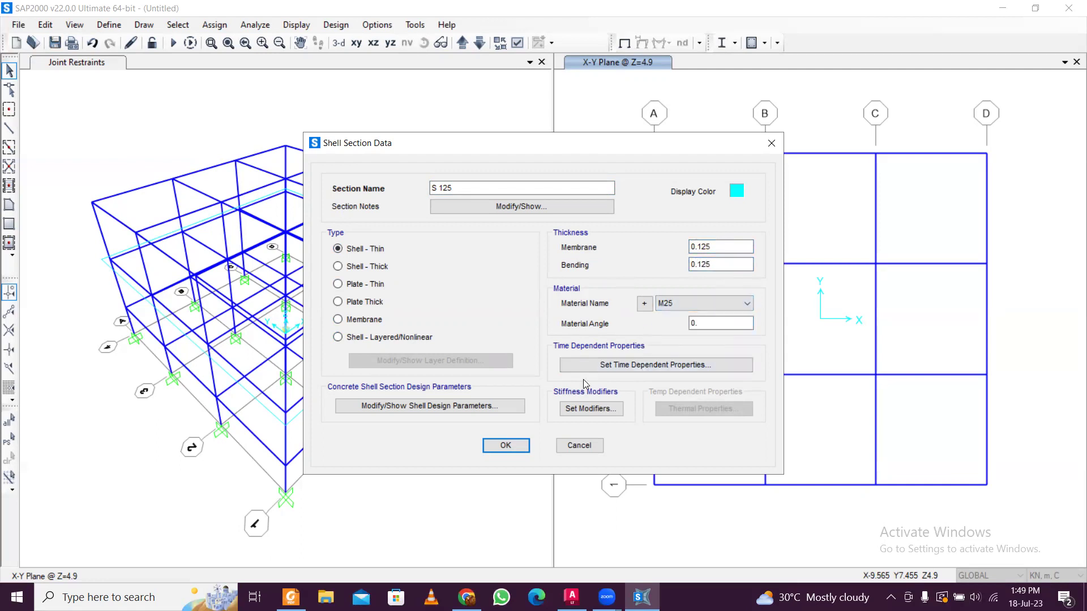
# Set the shell's design rebar material to HYSD550 with the Default rebar layout and accept the S 125 section definition
pyautogui.click(481, 407)
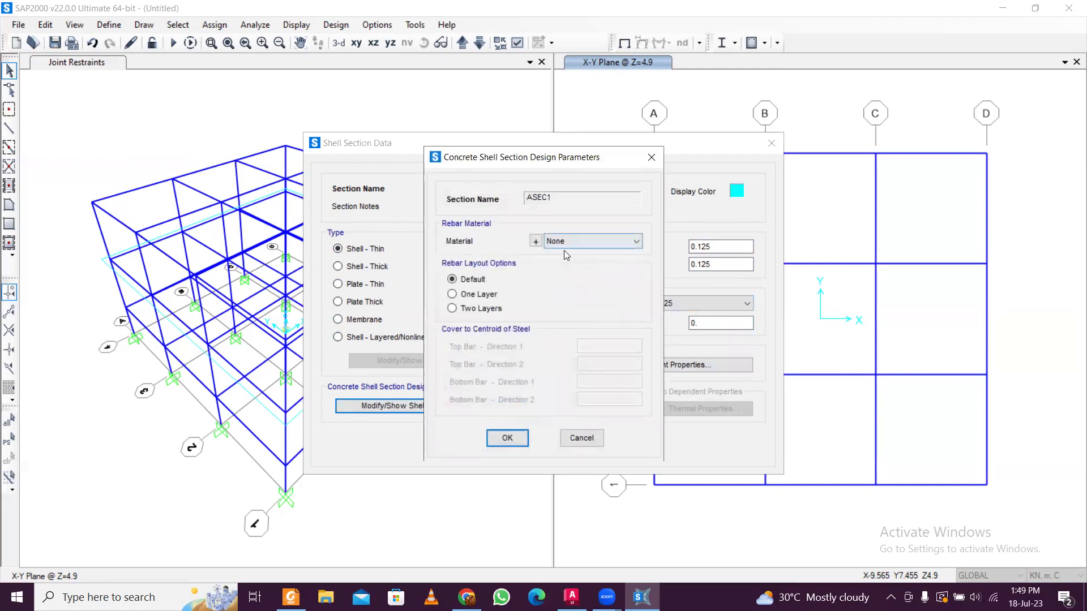
pyautogui.click(475, 312)
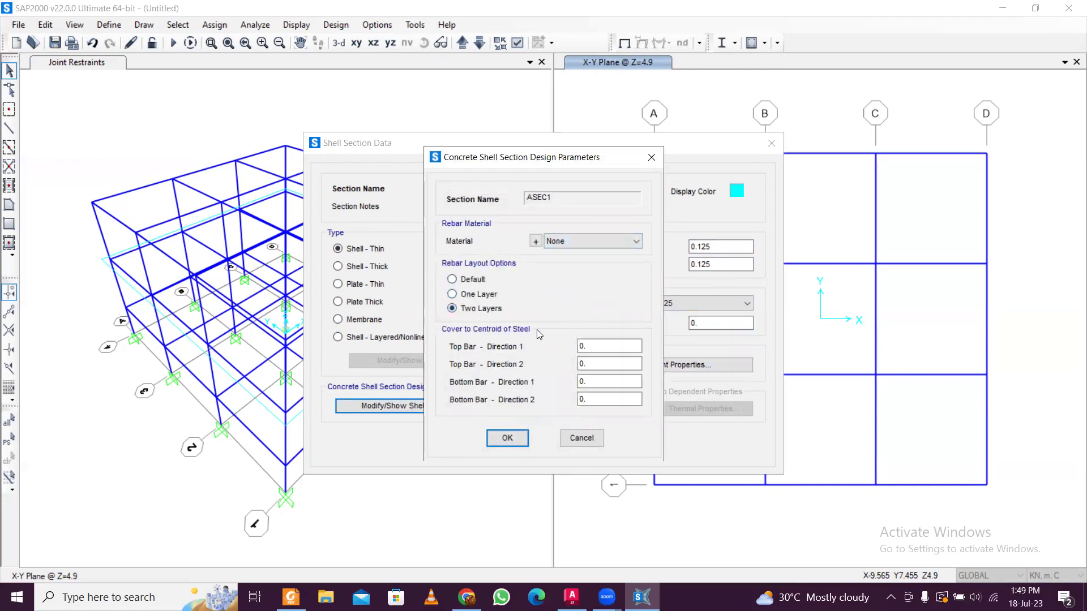
pyautogui.click(481, 280)
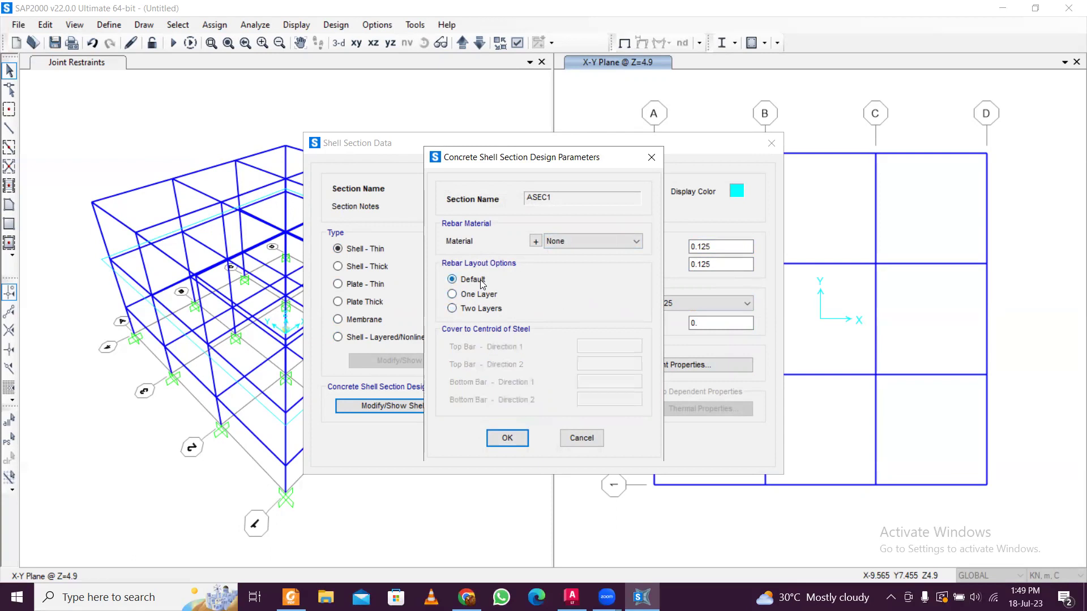
pyautogui.click(601, 238)
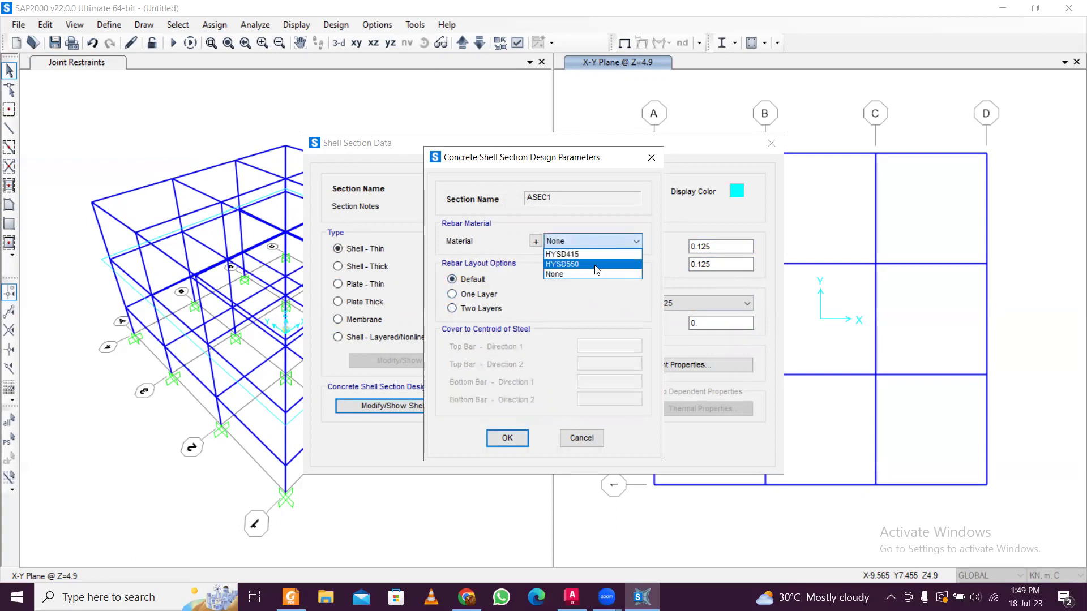
pyautogui.click(583, 263)
pyautogui.click(522, 438)
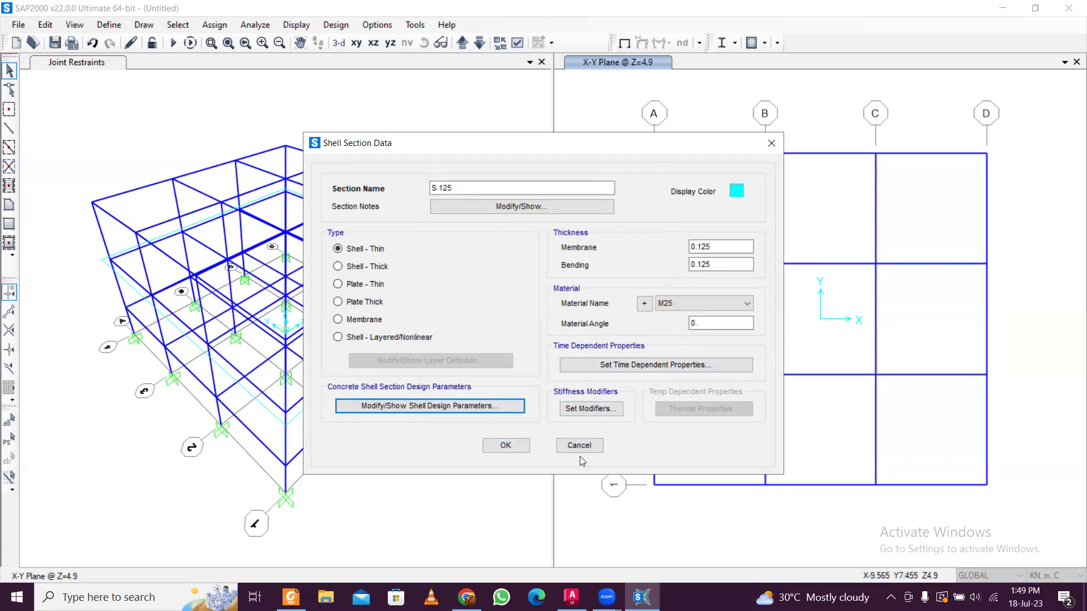
pyautogui.click(515, 449)
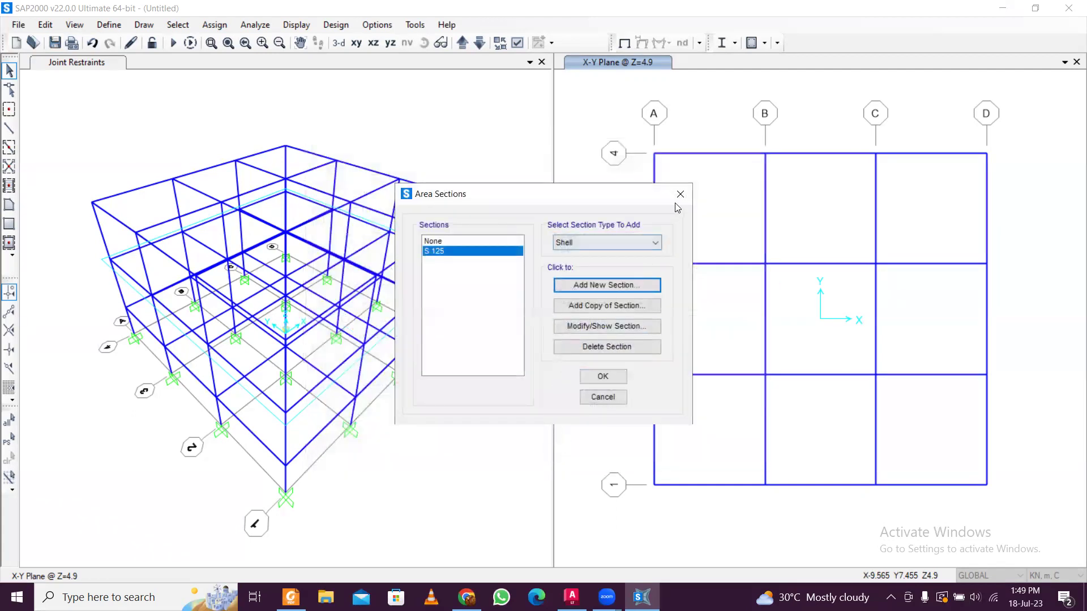
pyautogui.click(602, 377)
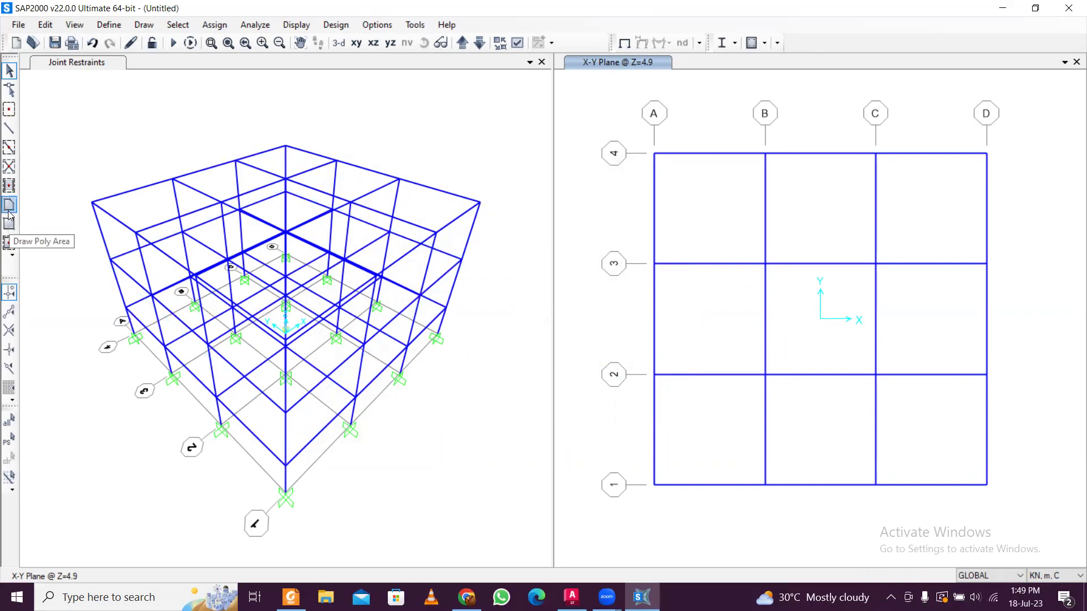
# Quick-draw S 125 slab areas in all nine grid bays of the Z=4.9 plan
pyautogui.click(9, 244)
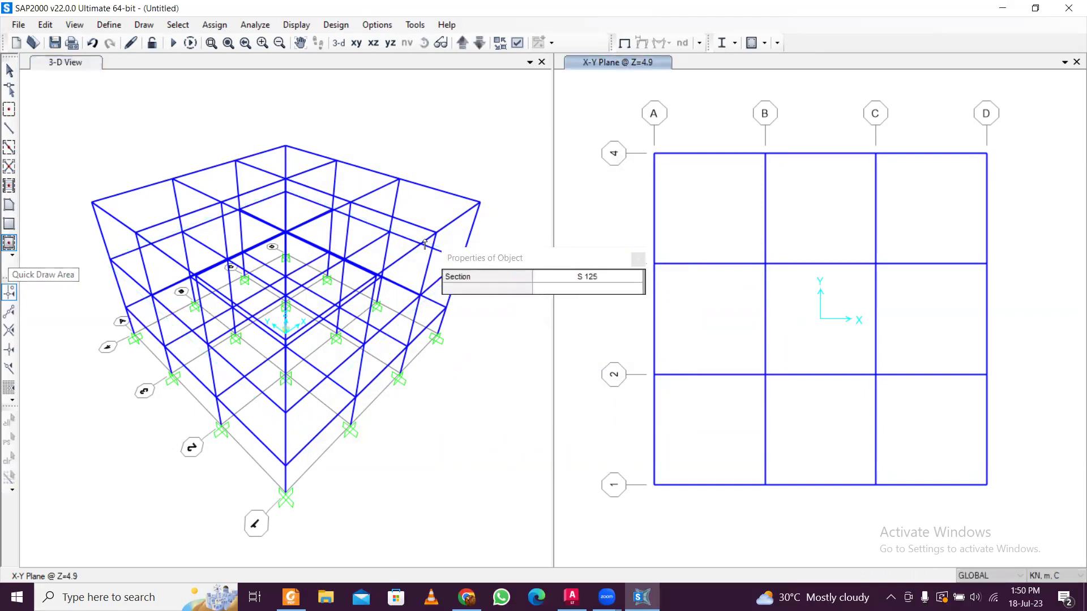
pyautogui.click(628, 276)
pyautogui.click(633, 278)
pyautogui.click(634, 279)
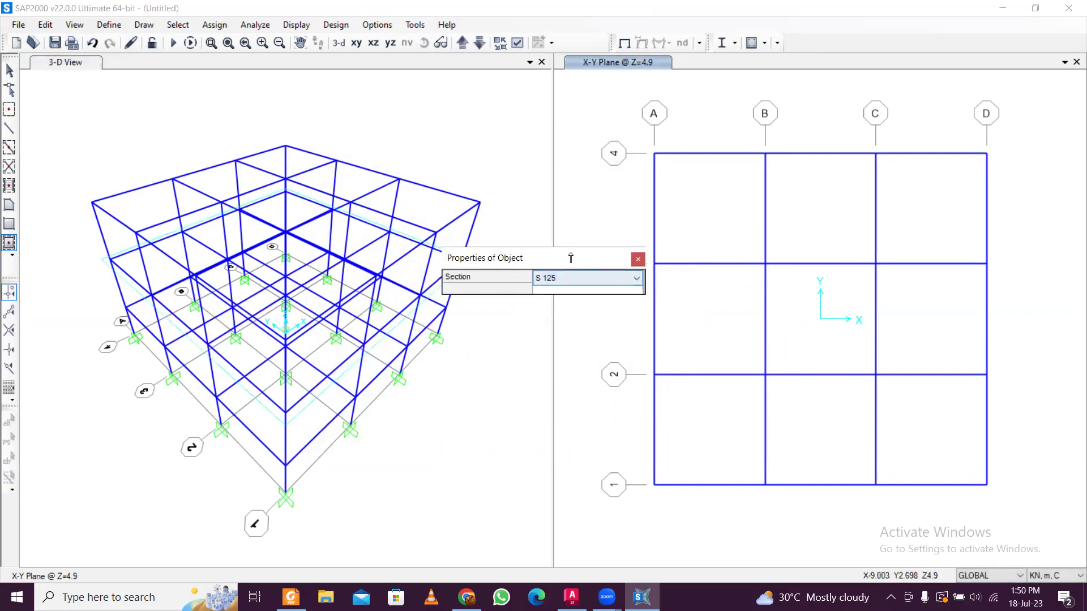
pyautogui.moveTo(572, 261); pyautogui.dragTo(427, 196)
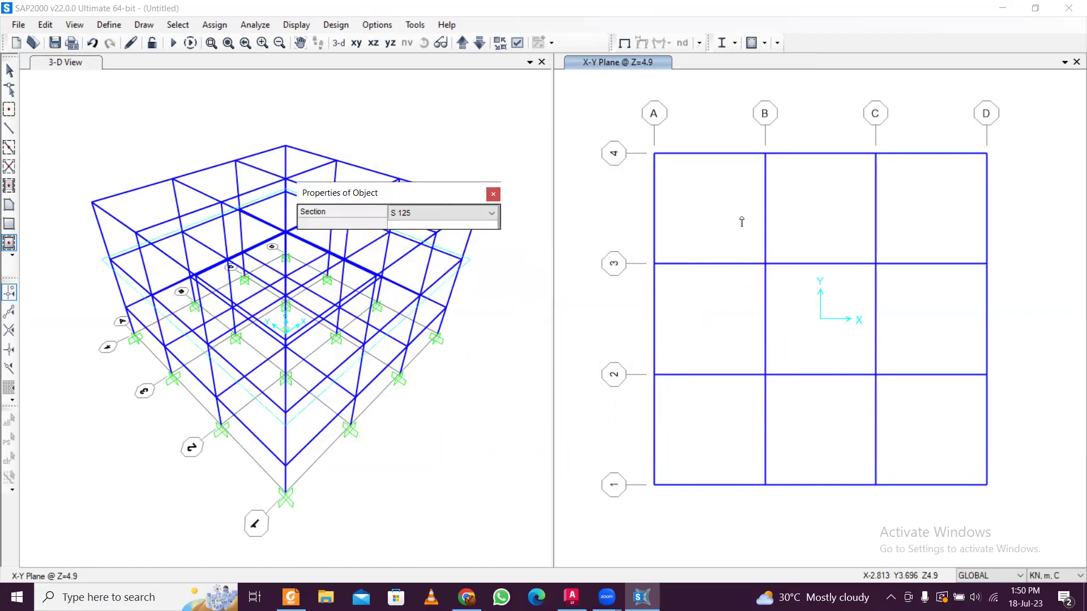
pyautogui.click(717, 238)
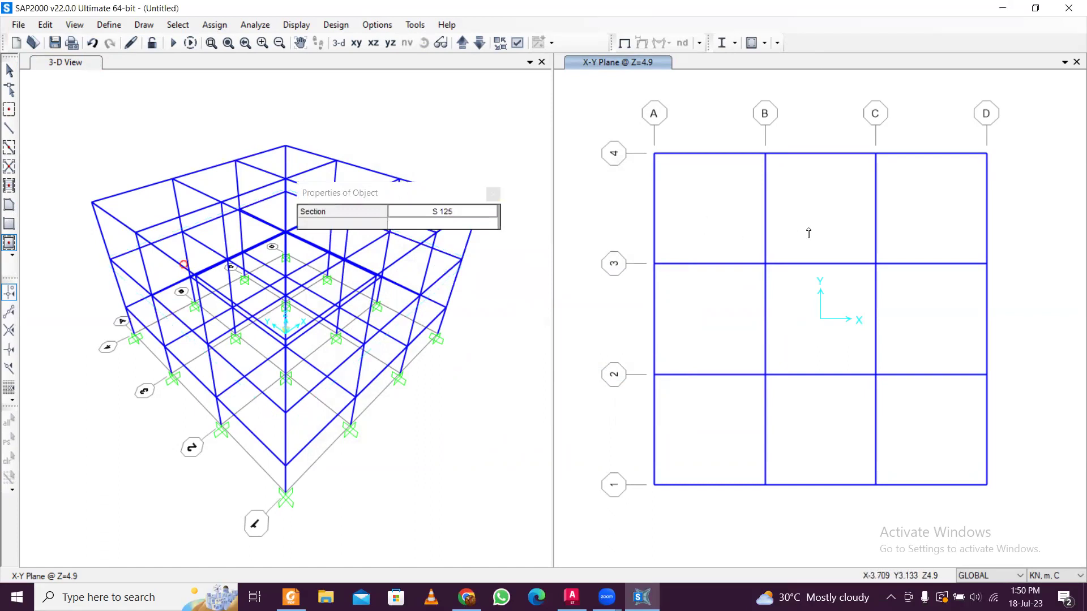
pyautogui.click(923, 238)
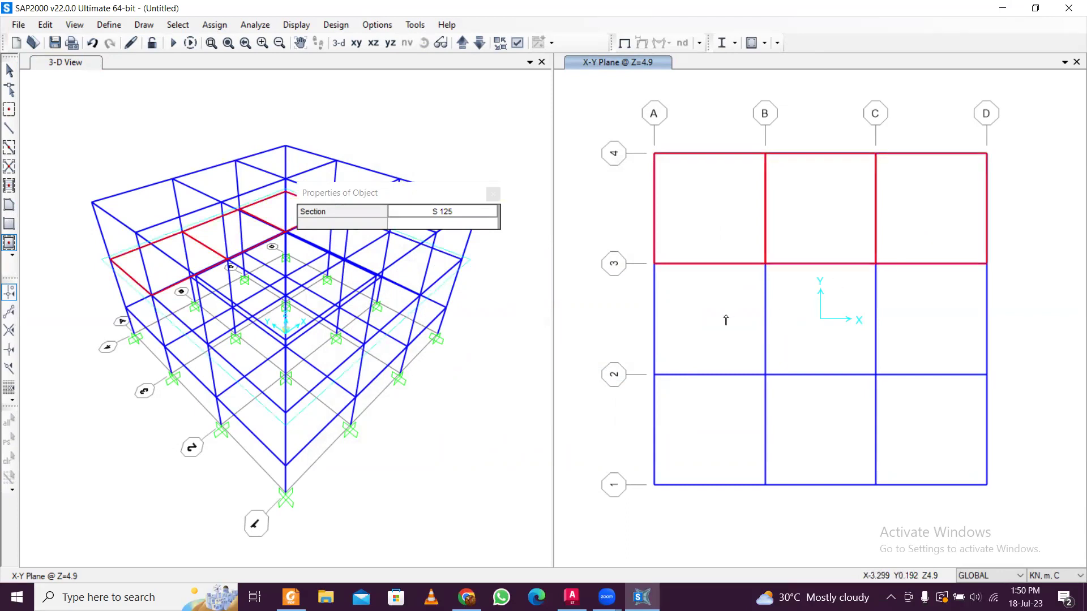
pyautogui.click(942, 429)
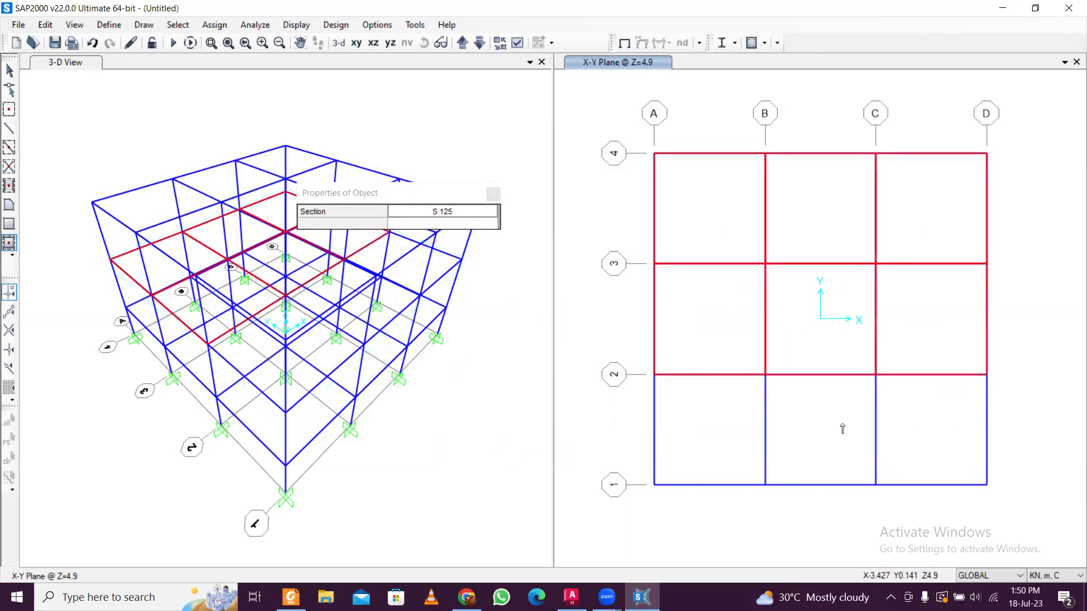
pyautogui.click(811, 434)
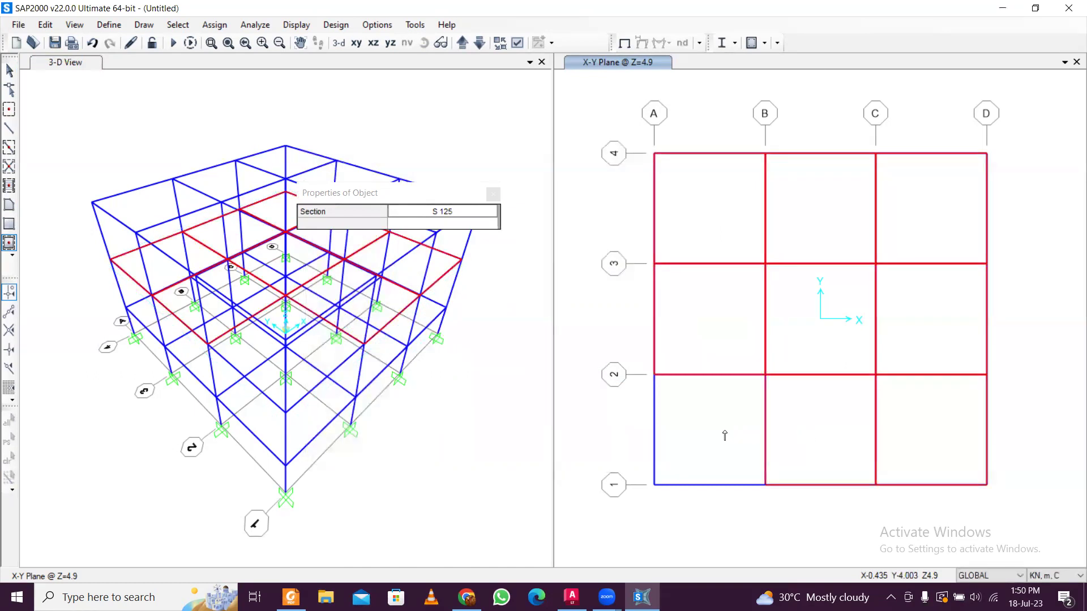
pyautogui.click(719, 433)
pyautogui.click(493, 194)
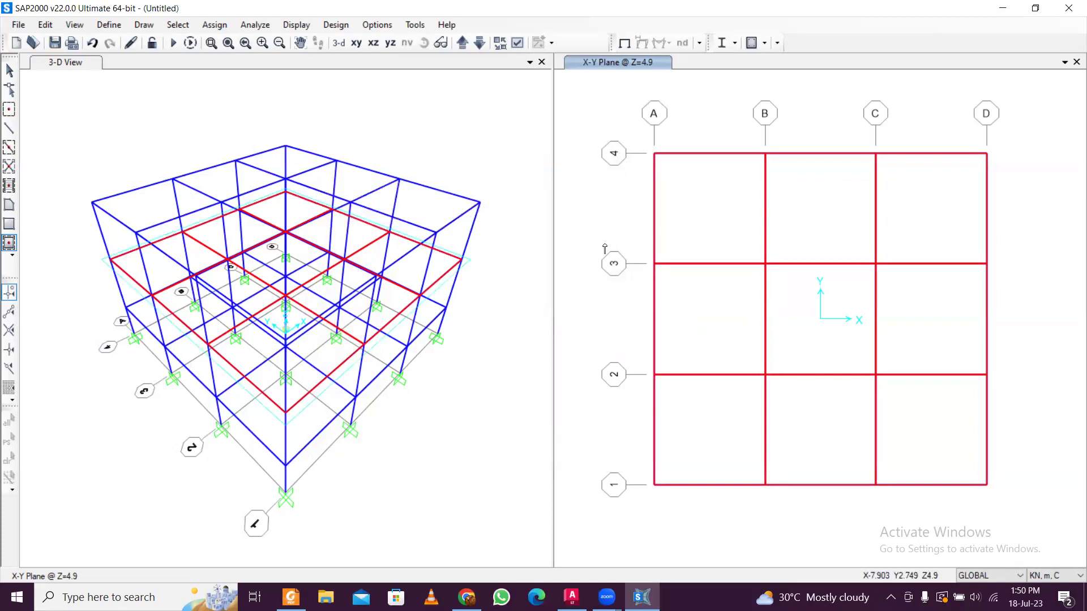
# Select every area that has the S 125 section by its area section property
pyautogui.click(178, 24)
pyautogui.moveTo(289, 39)
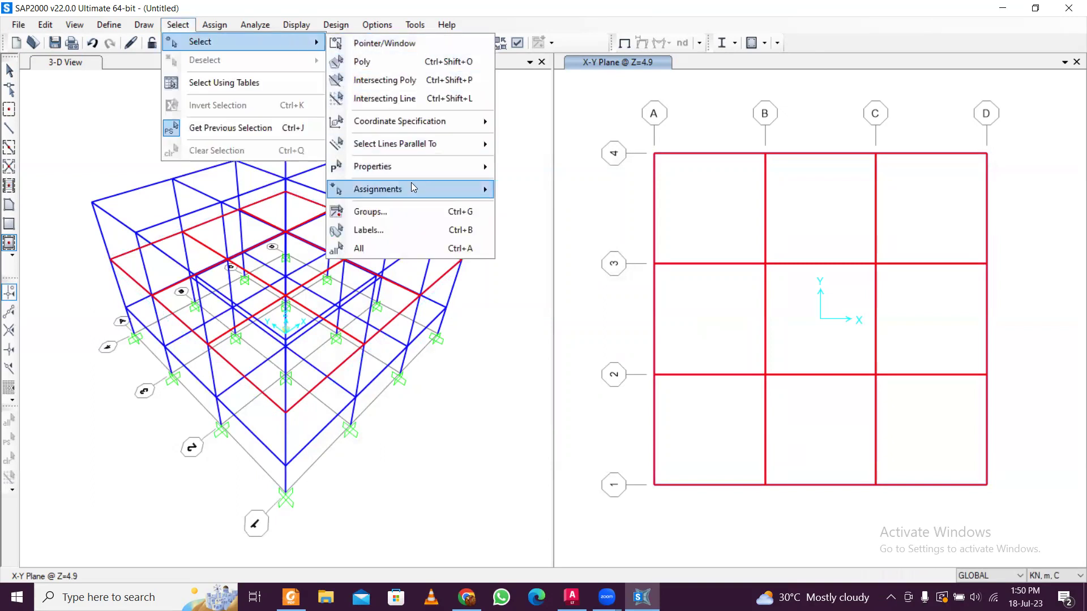
pyautogui.moveTo(423, 165)
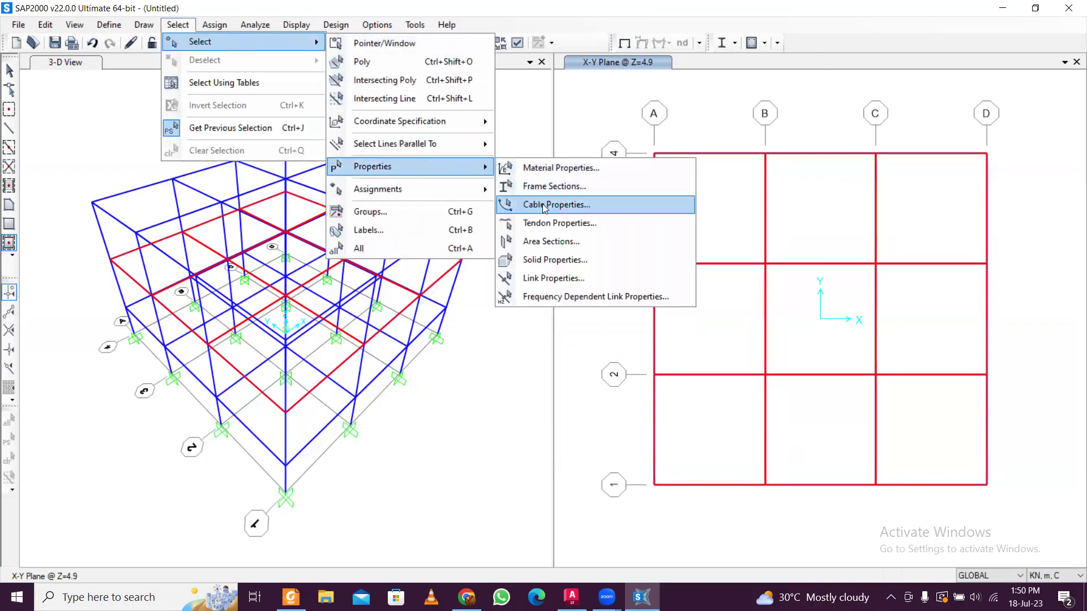
pyautogui.click(544, 241)
pyautogui.click(526, 224)
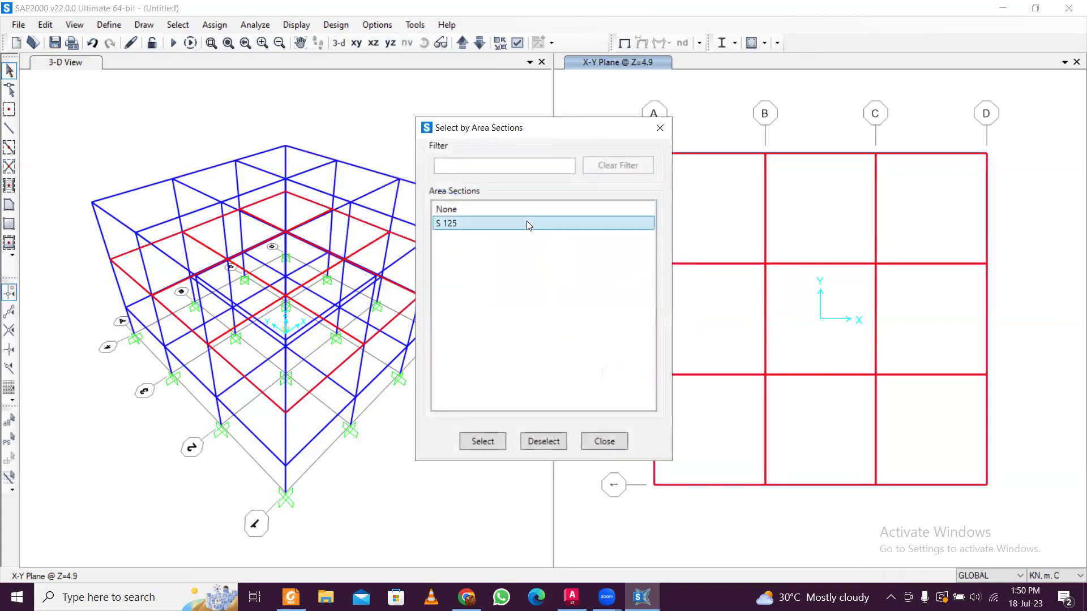
pyautogui.click(484, 442)
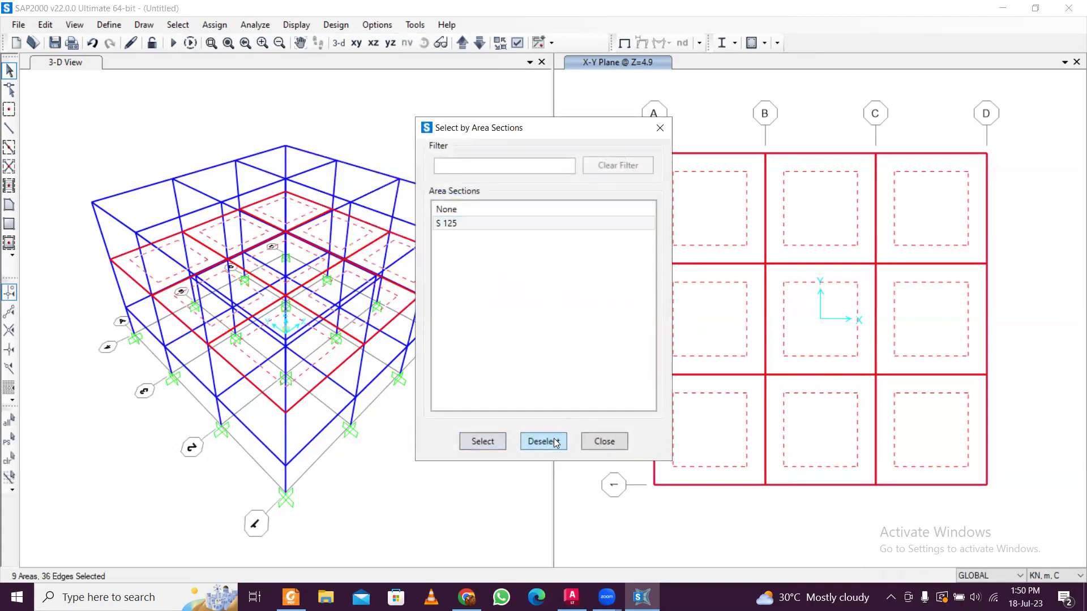
pyautogui.click(604, 441)
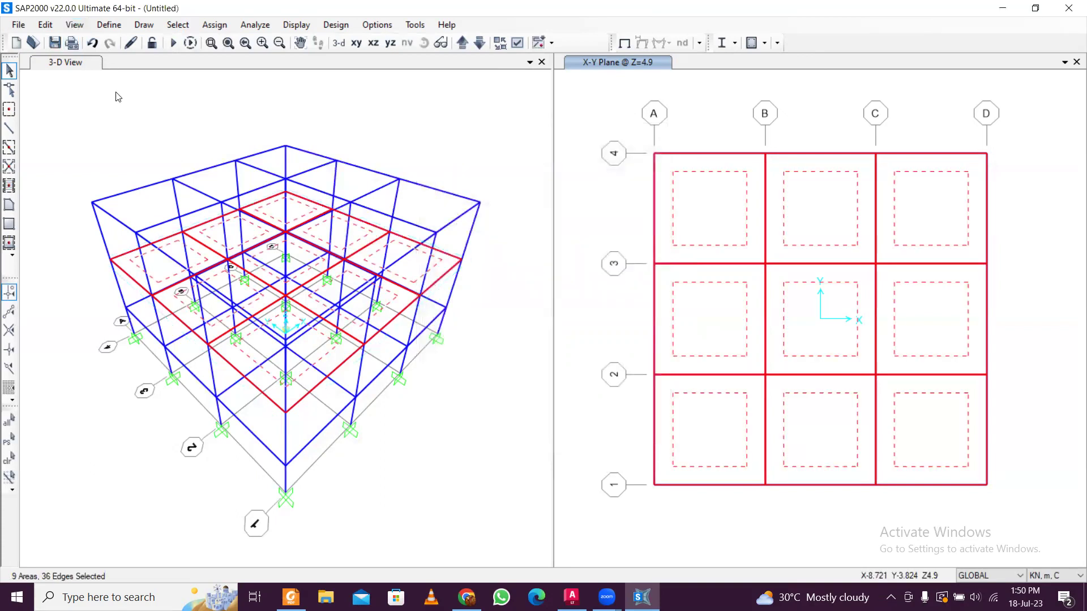
# Try replicating the selected slabs once with a dy increment of 3 m, and undo the replication
pyautogui.click(49, 26)
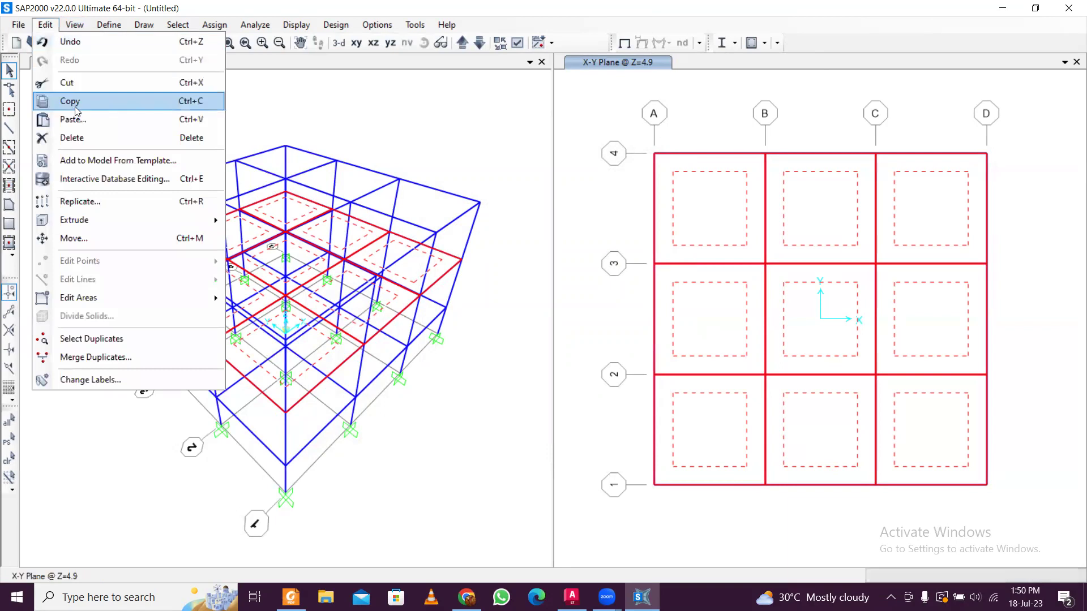
pyautogui.click(77, 111)
pyautogui.click(45, 25)
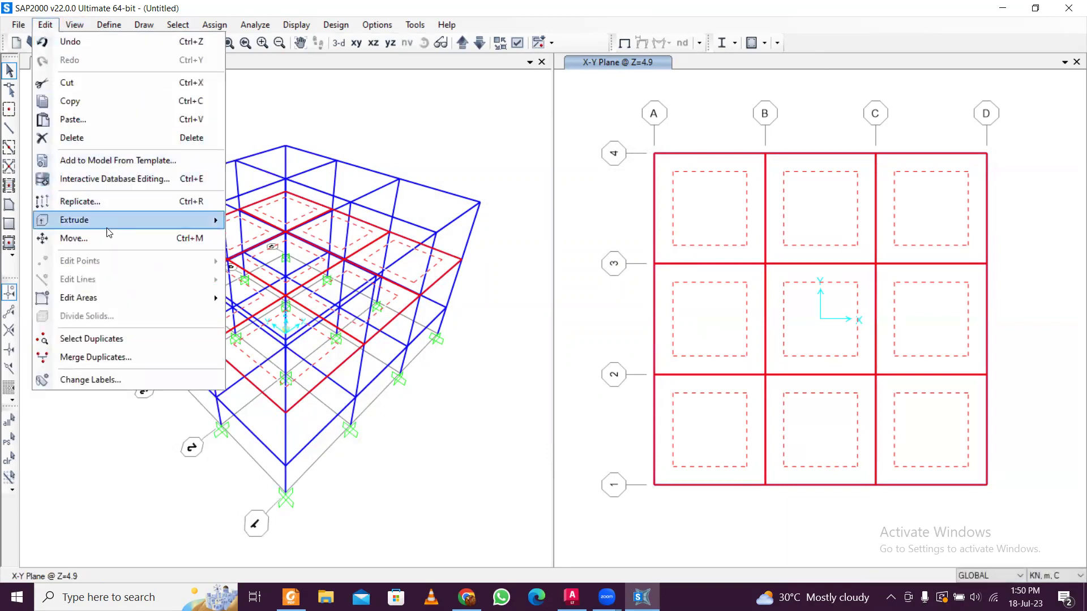
pyautogui.click(122, 204)
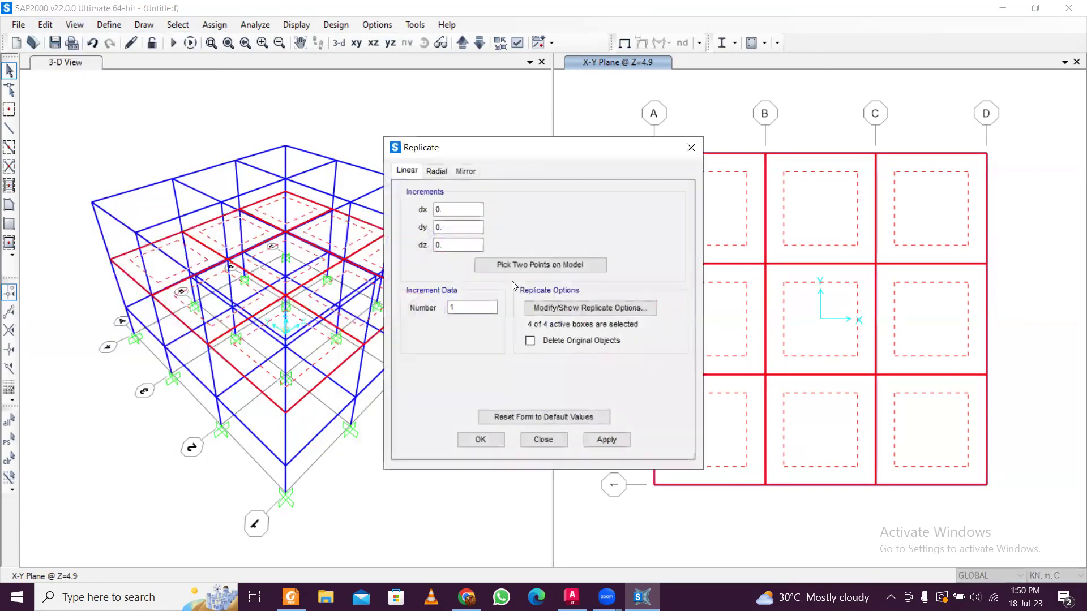
pyautogui.doubleClick(451, 223)
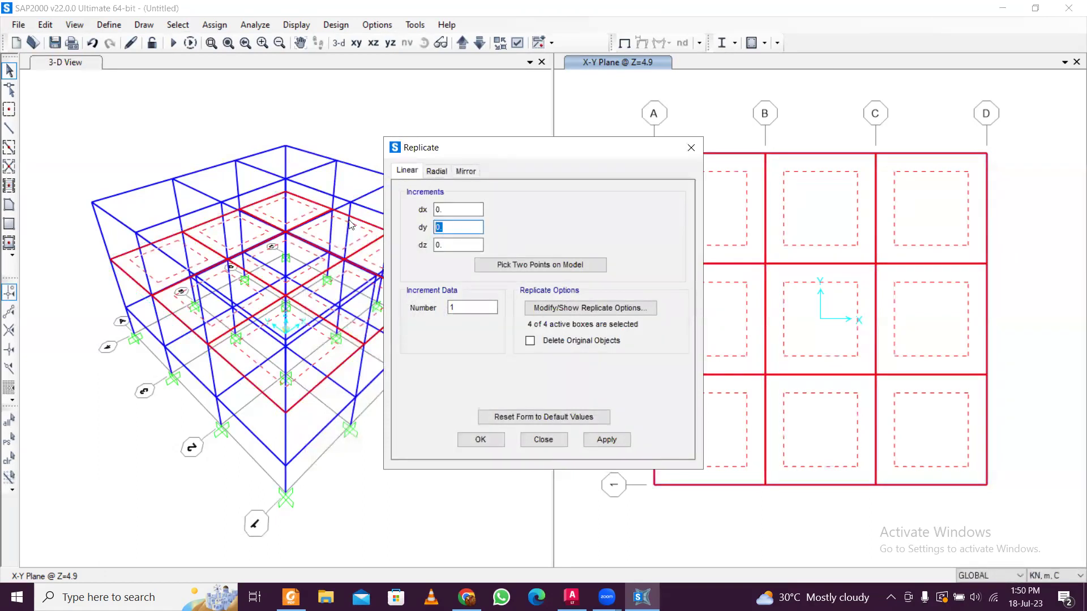
pyautogui.write('3')
pyautogui.click(609, 442)
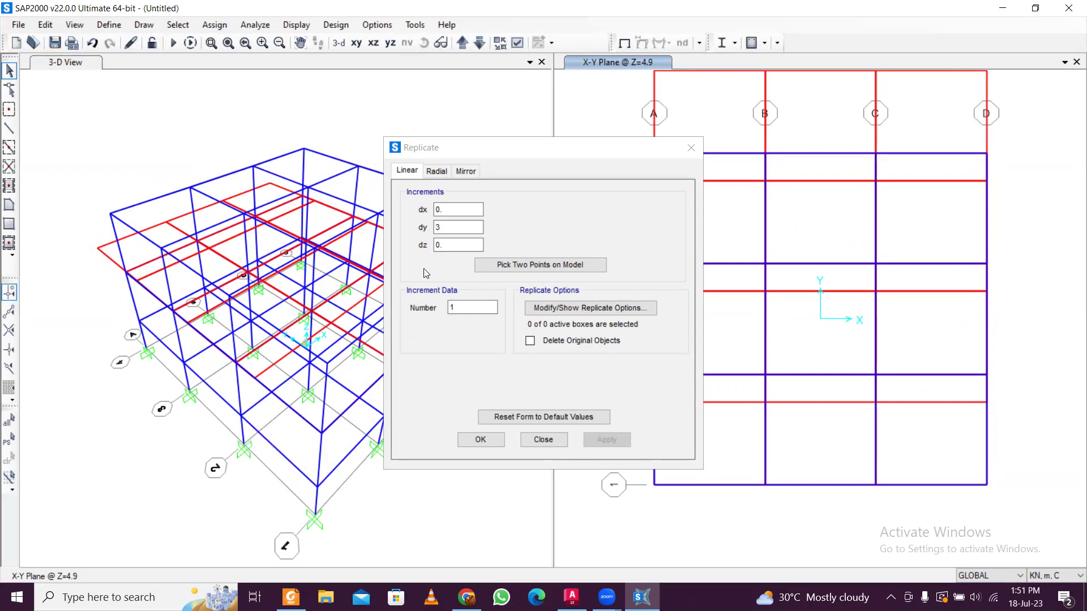
pyautogui.click(476, 307)
pyautogui.click(544, 440)
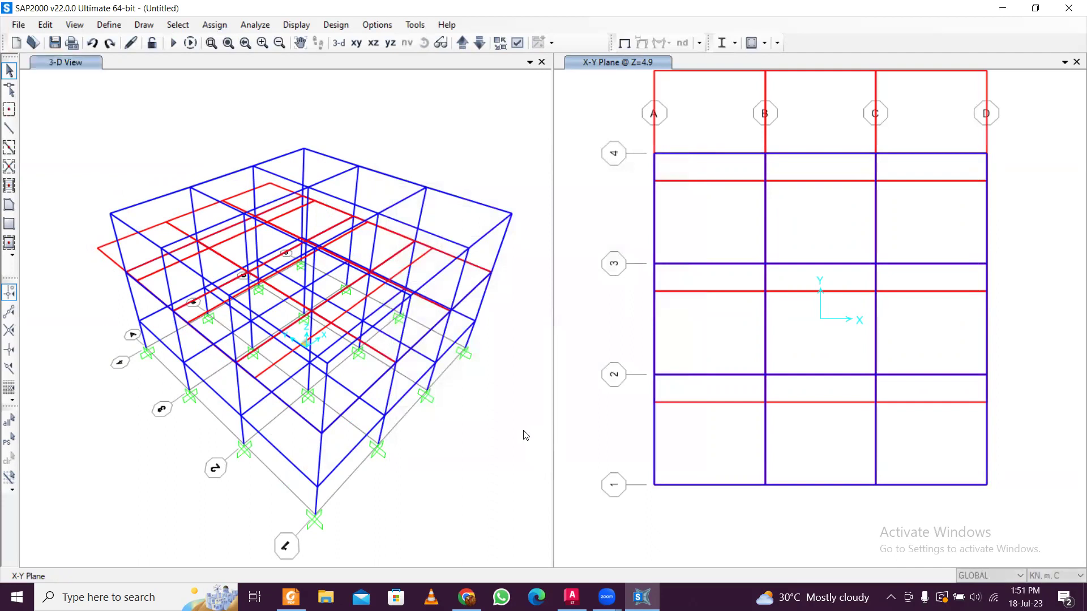
pyautogui.hotkey('ctrl', 'z')
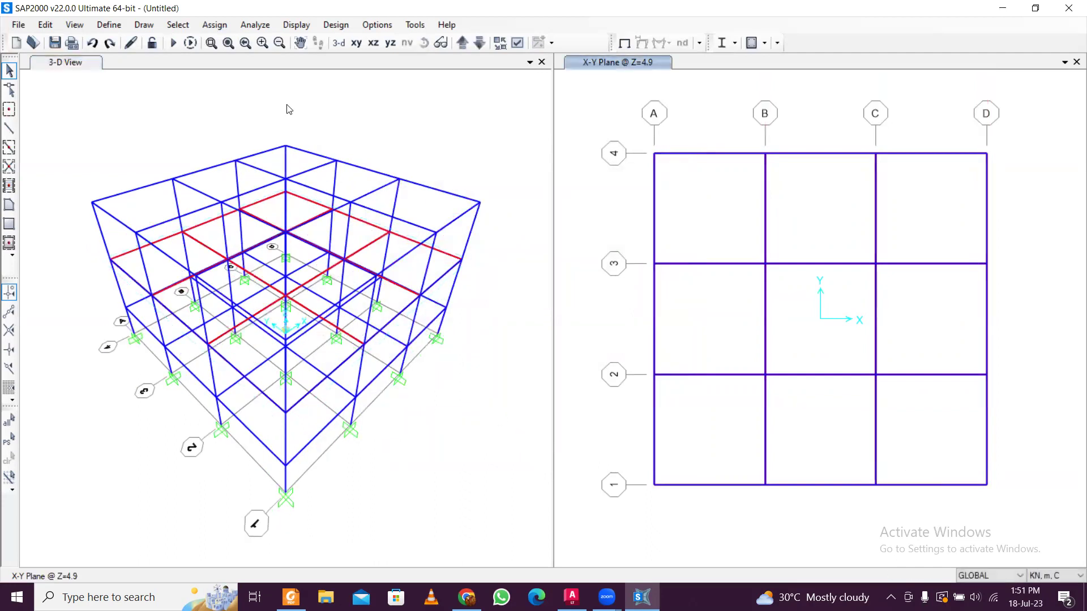
# Reselect all areas with the S 125 section by their area section property
pyautogui.click(178, 26)
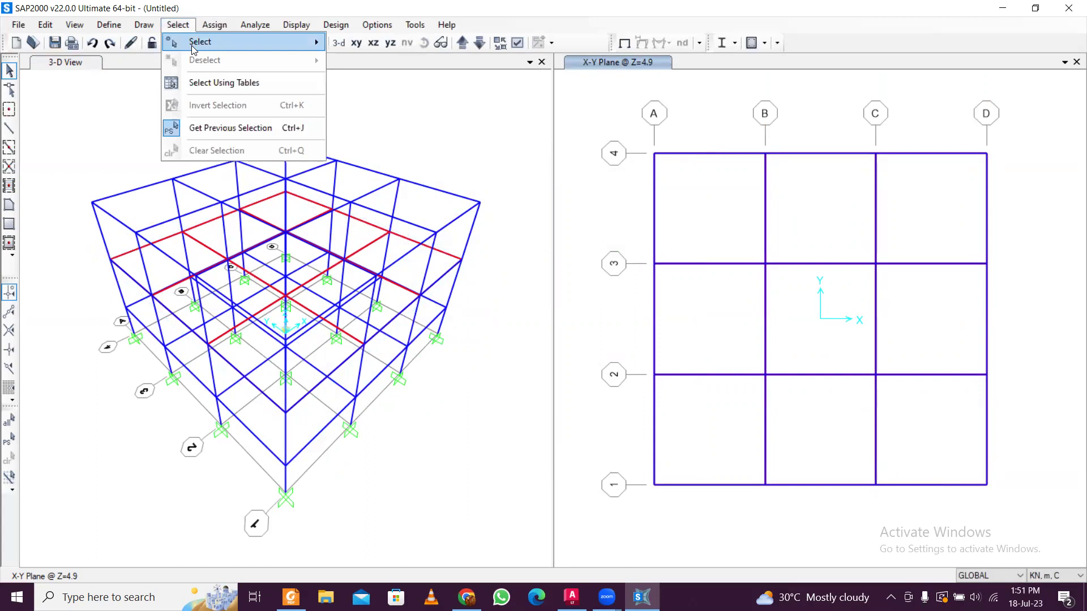
pyautogui.moveTo(191, 45)
pyautogui.moveTo(392, 190)
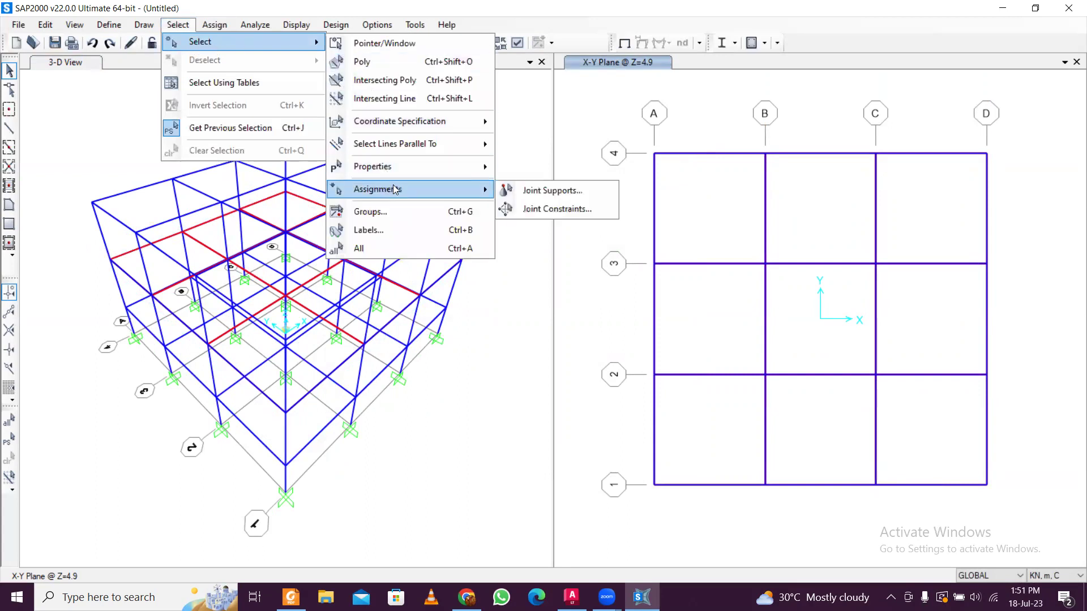
pyautogui.moveTo(453, 168)
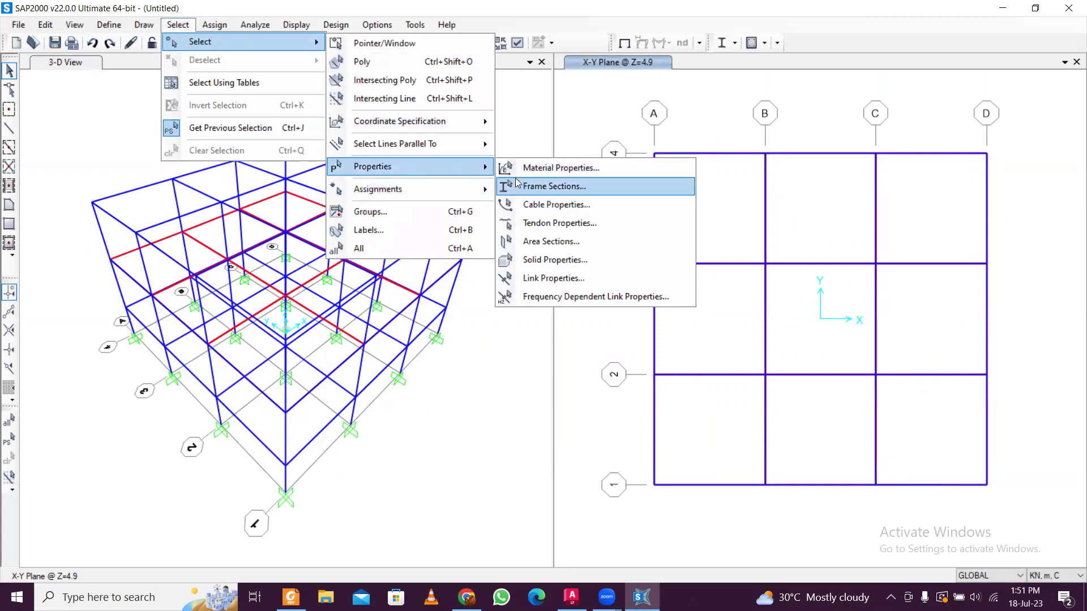
pyautogui.click(554, 242)
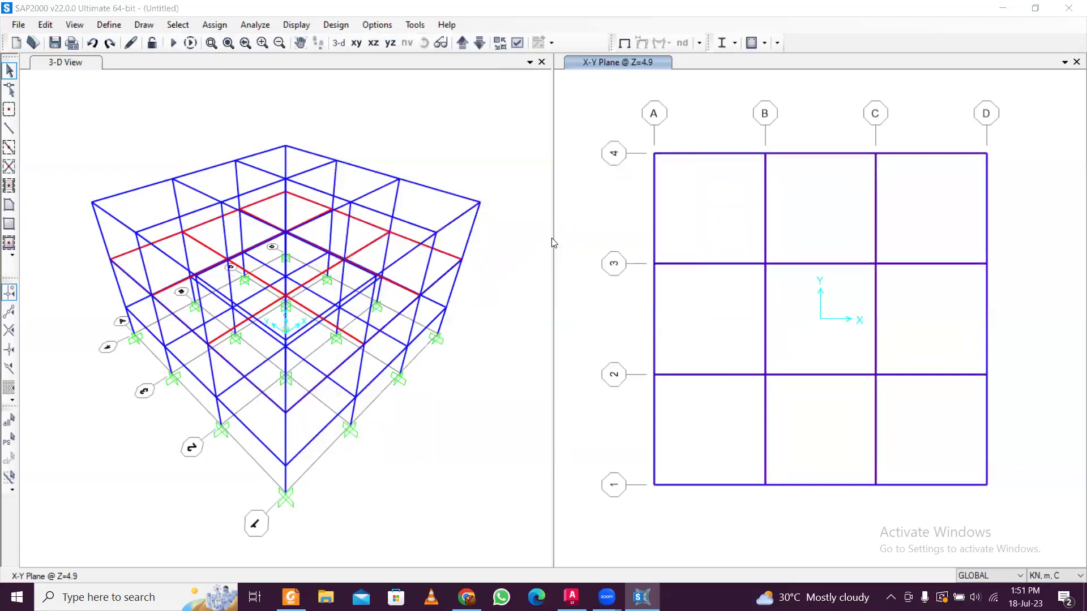
pyautogui.click(504, 223)
pyautogui.click(484, 445)
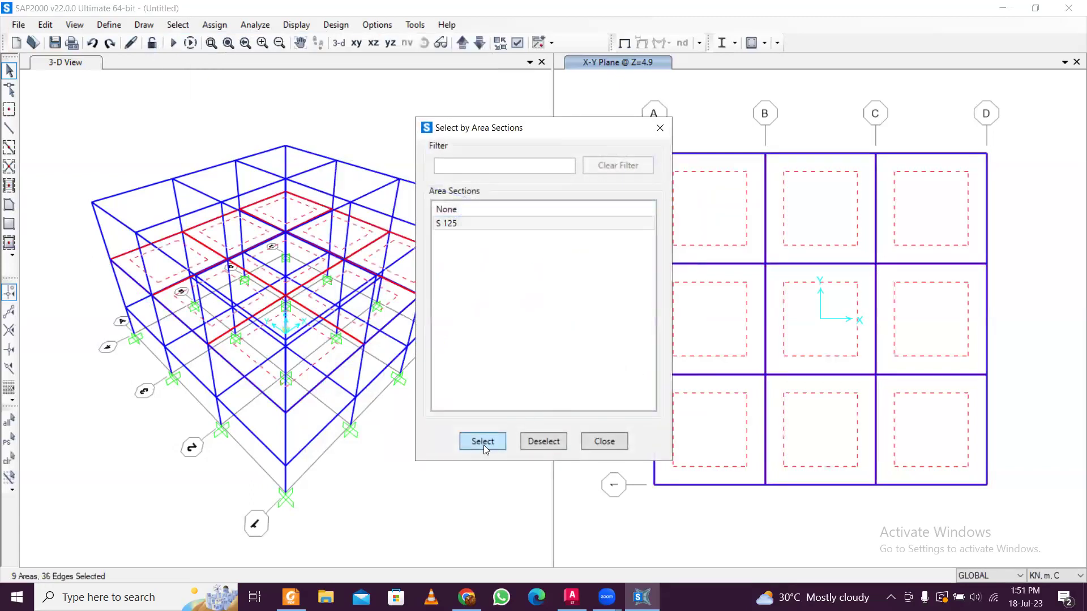
pyautogui.click(666, 128)
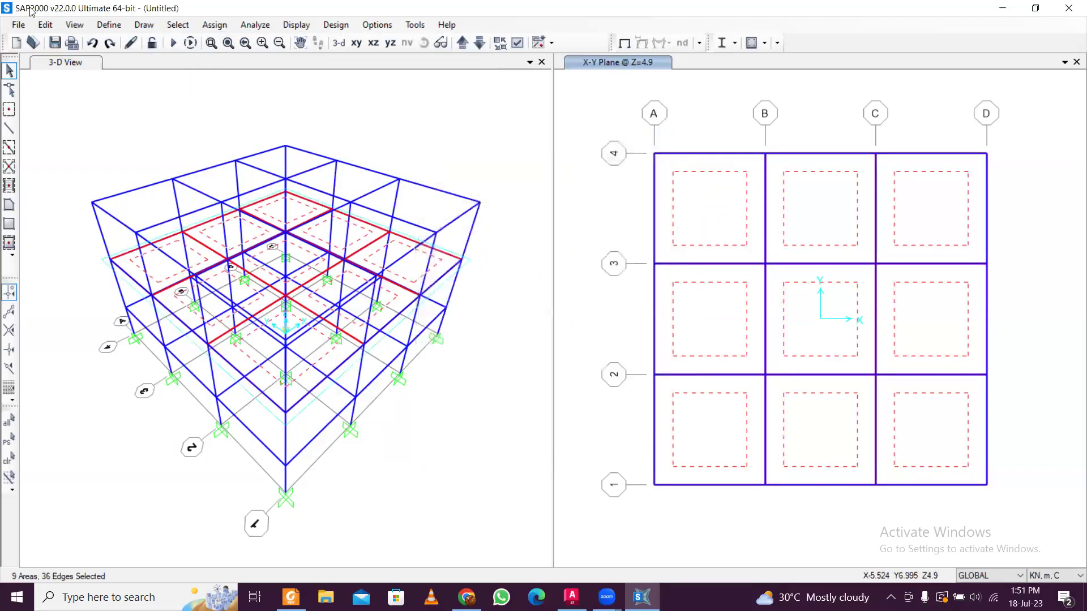
# Replicate the selected S 125 slabs linearly once, with dy 0 and dz 3 m
pyautogui.click(45, 25)
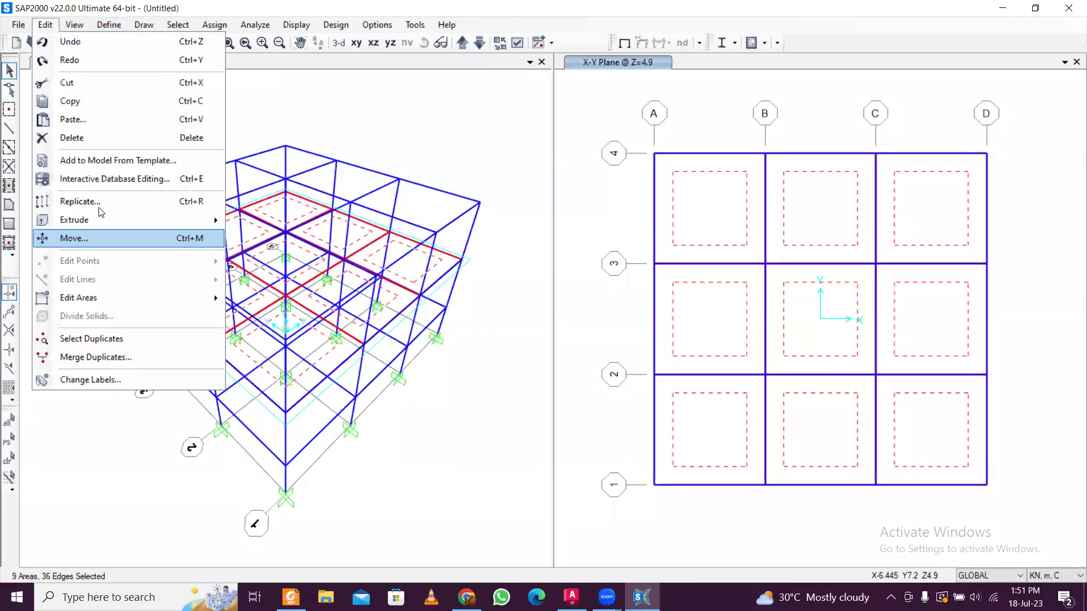
pyautogui.click(84, 201)
pyautogui.hotkey('shift', 'Tab')
pyautogui.write('0')
pyautogui.press('Tab')
pyautogui.write('3')
pyautogui.click(592, 436)
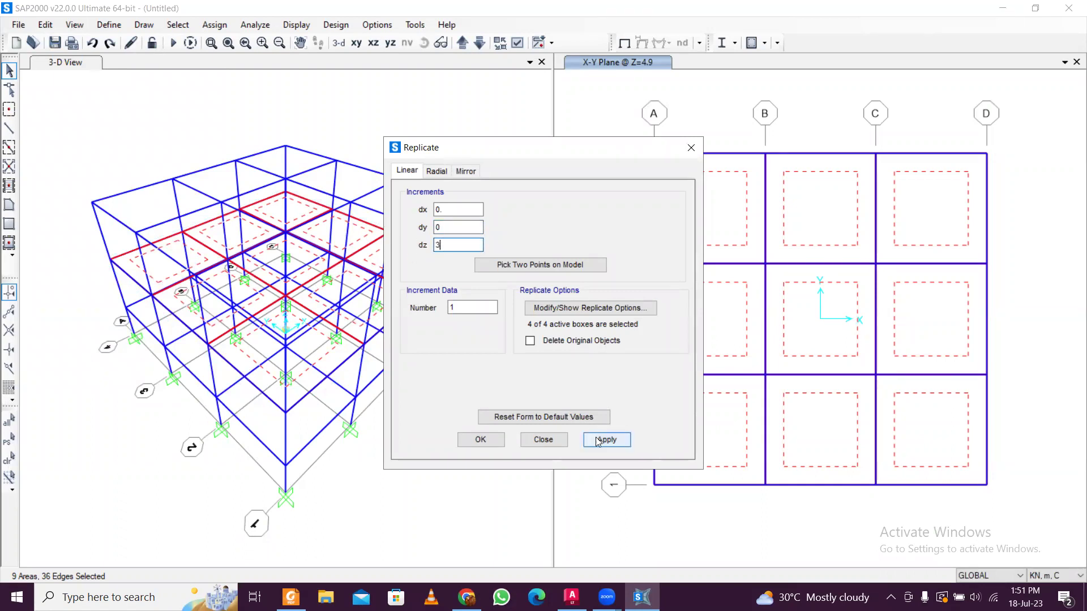
pyautogui.click(463, 435)
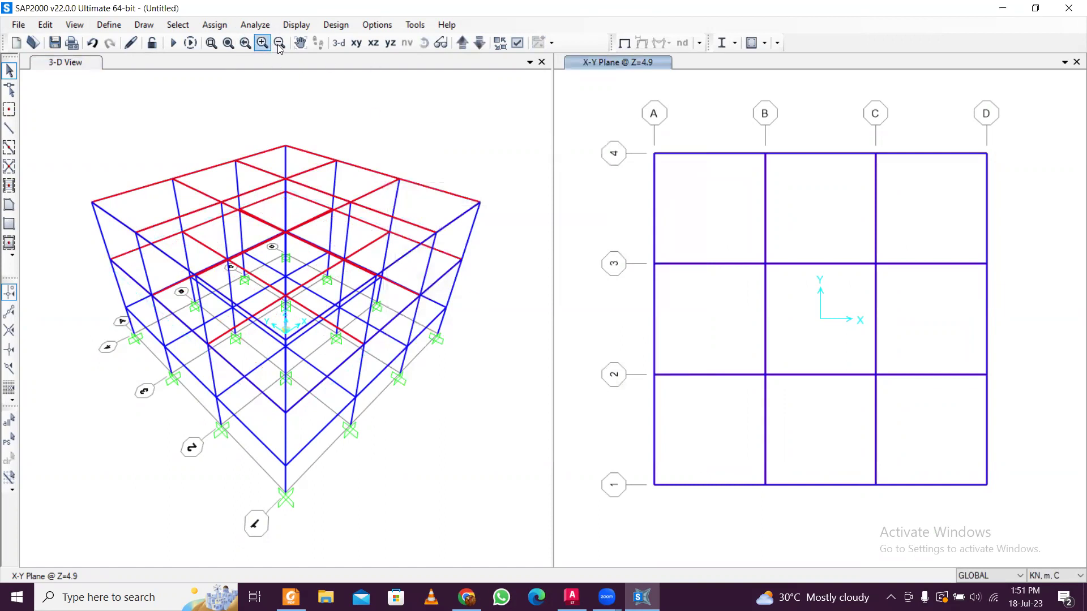
# Set the 3-D view's display to the Extrude view type
pyautogui.click(294, 26)
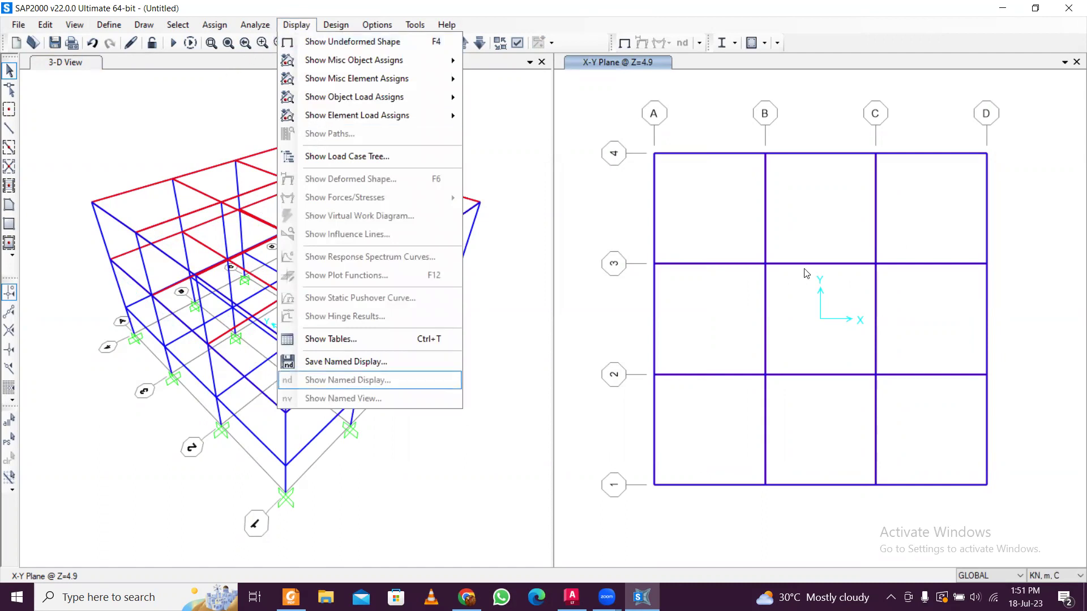
pyautogui.click(65, 62)
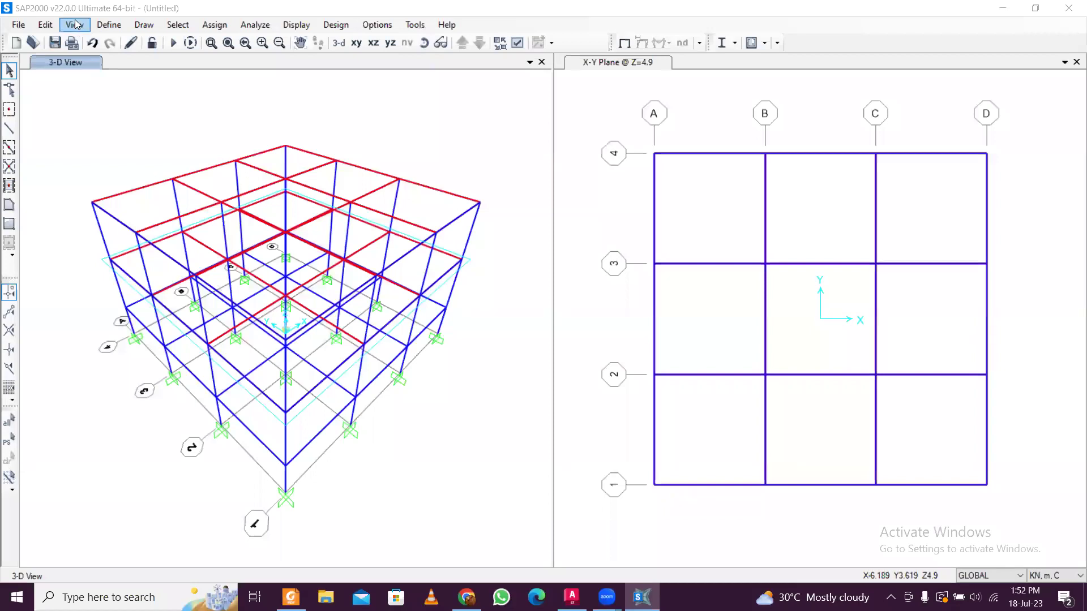
pyautogui.click(75, 25)
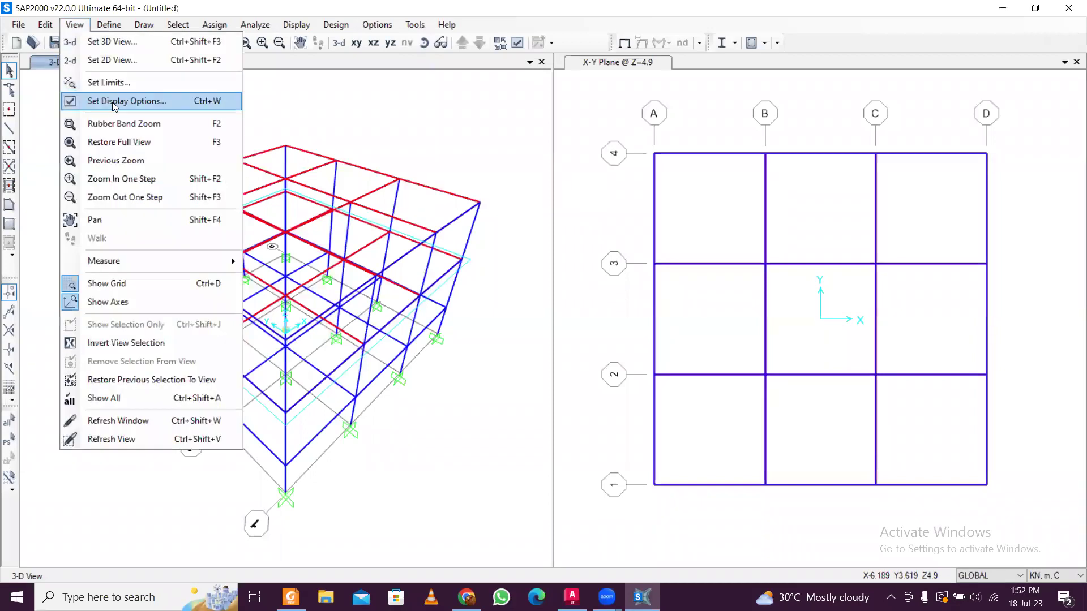
pyautogui.click(112, 102)
pyautogui.click(485, 110)
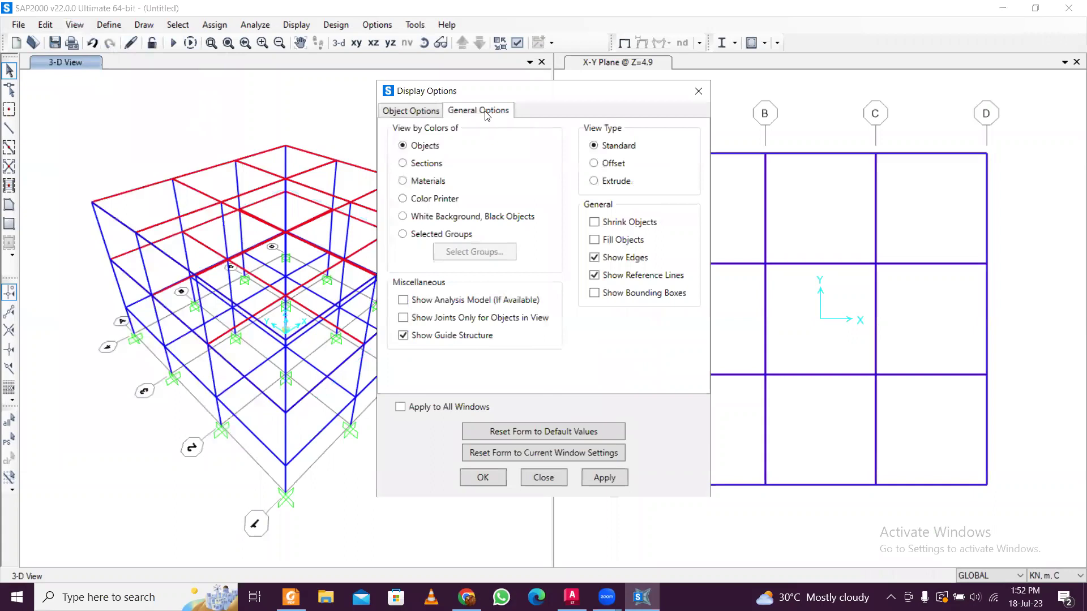
pyautogui.click(622, 182)
pyautogui.click(617, 481)
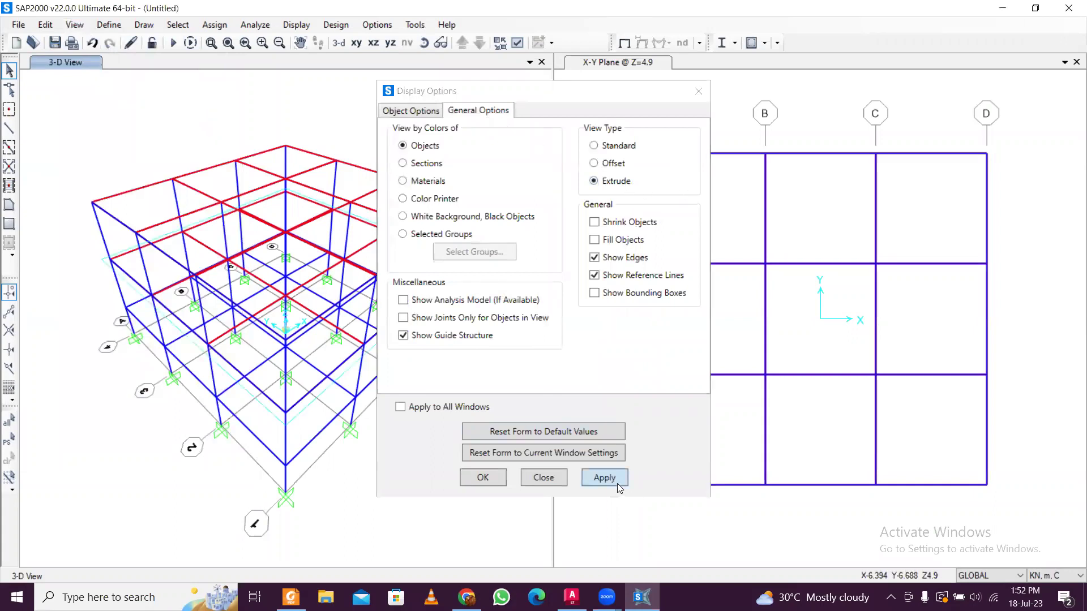
pyautogui.click(697, 91)
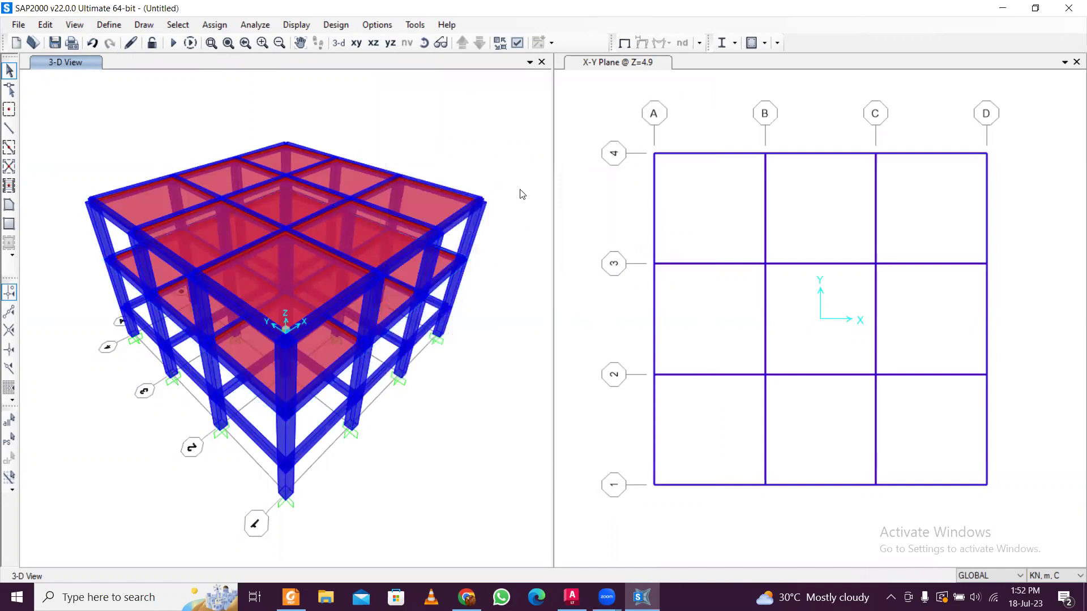
# Add a load pattern named other DEAD of type Dead with a self weight multiplier of 0
pyautogui.click(109, 25)
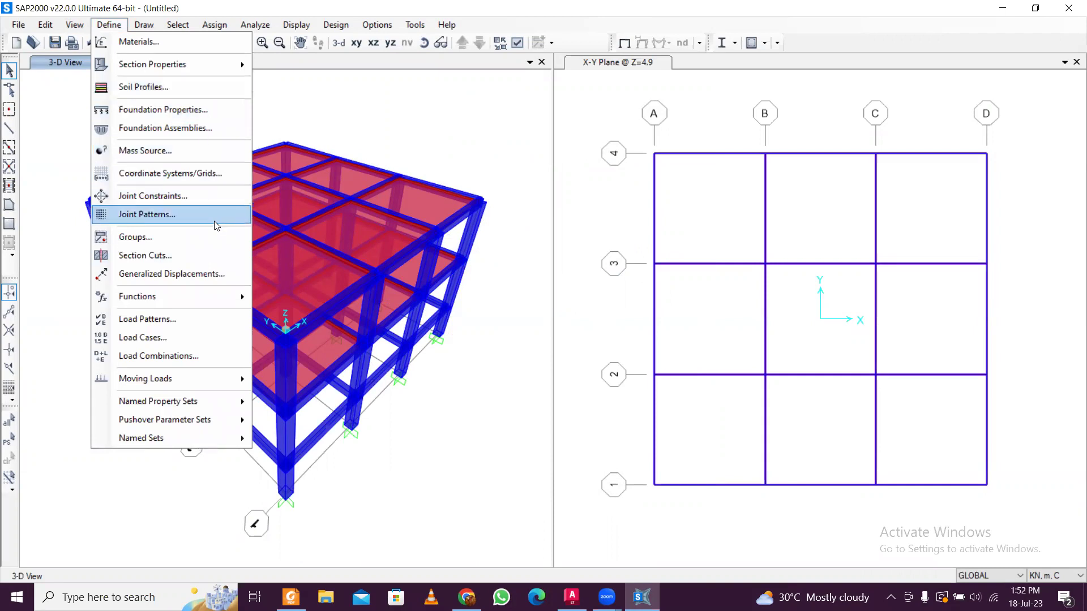
pyautogui.click(209, 318)
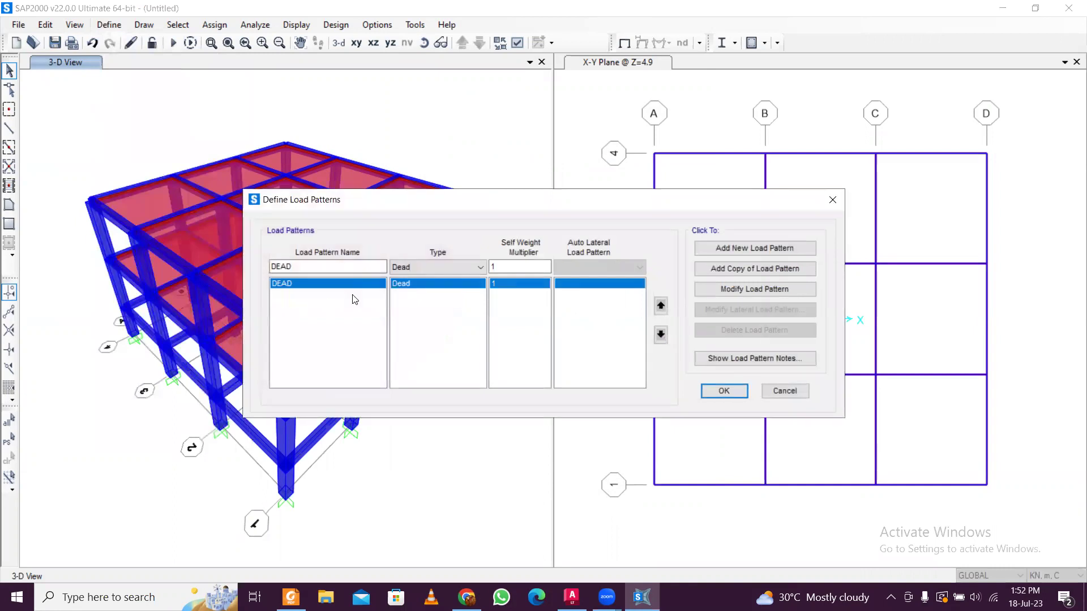
pyautogui.click(308, 266)
pyautogui.write('other')
pyautogui.press('Tab')
pyautogui.press('Tab')
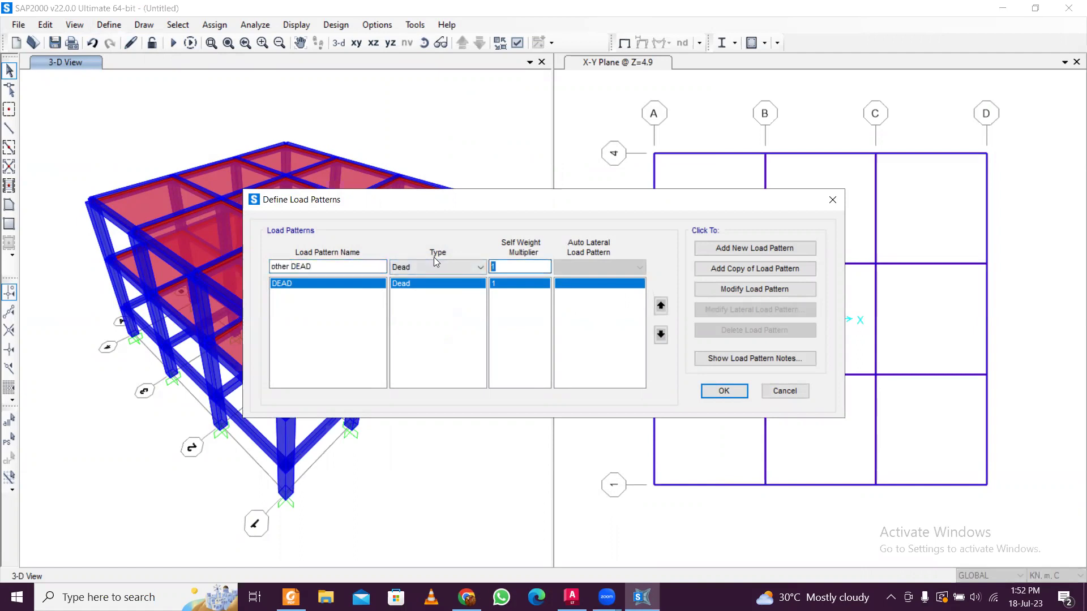
pyautogui.write('0')
pyautogui.click(729, 249)
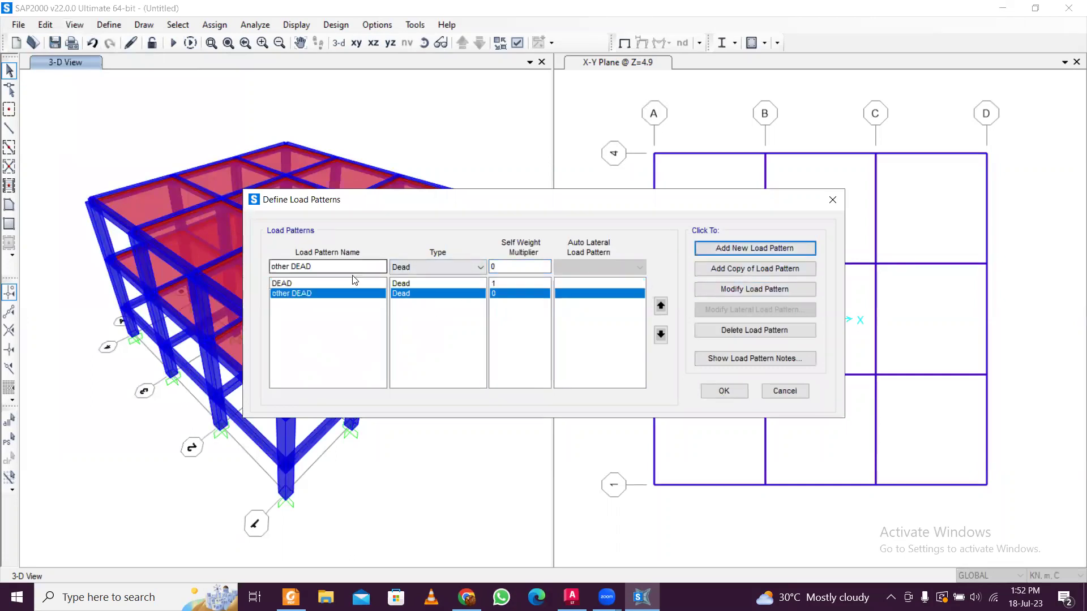
# Add a load pattern named Live of type Live with a self weight multiplier of 0
pyautogui.moveTo(351, 266); pyautogui.dragTo(270, 267)
pyautogui.write('Live')
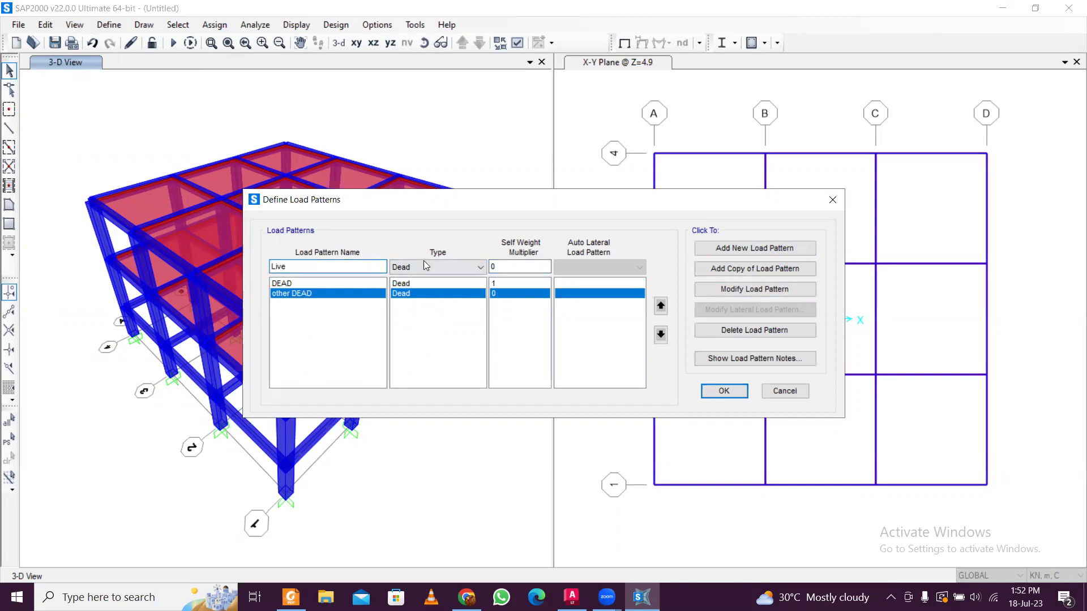
pyautogui.click(430, 267)
pyautogui.click(432, 293)
pyautogui.click(742, 250)
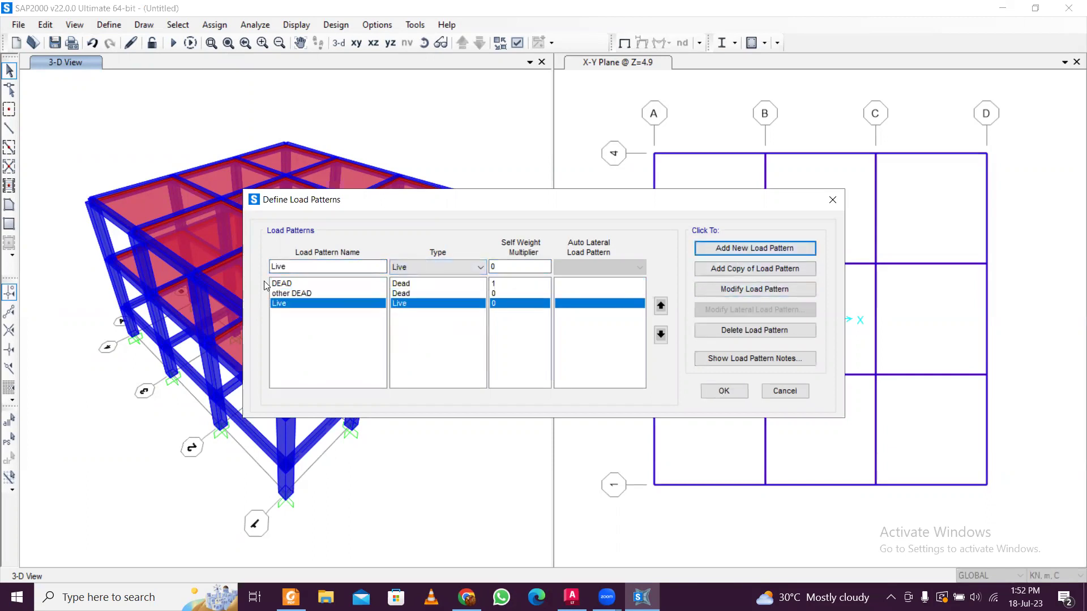
# Add two Quake load patterns, EQX and EQY, each with the IS 1893-2016 auto lateral load pattern and self weight multiplier 0
pyautogui.write('EQX')
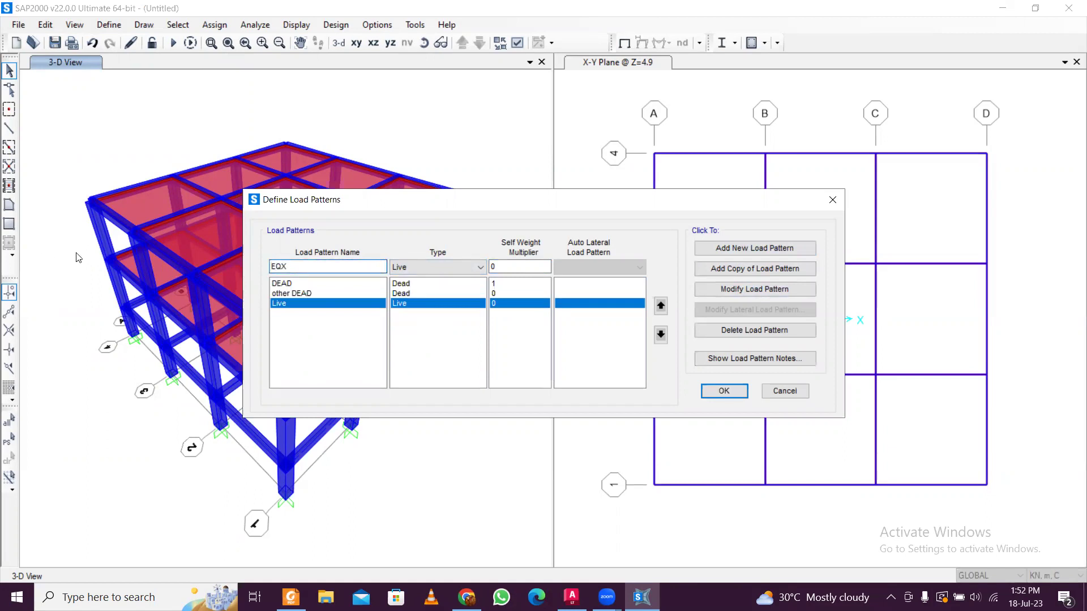
pyautogui.click(412, 266)
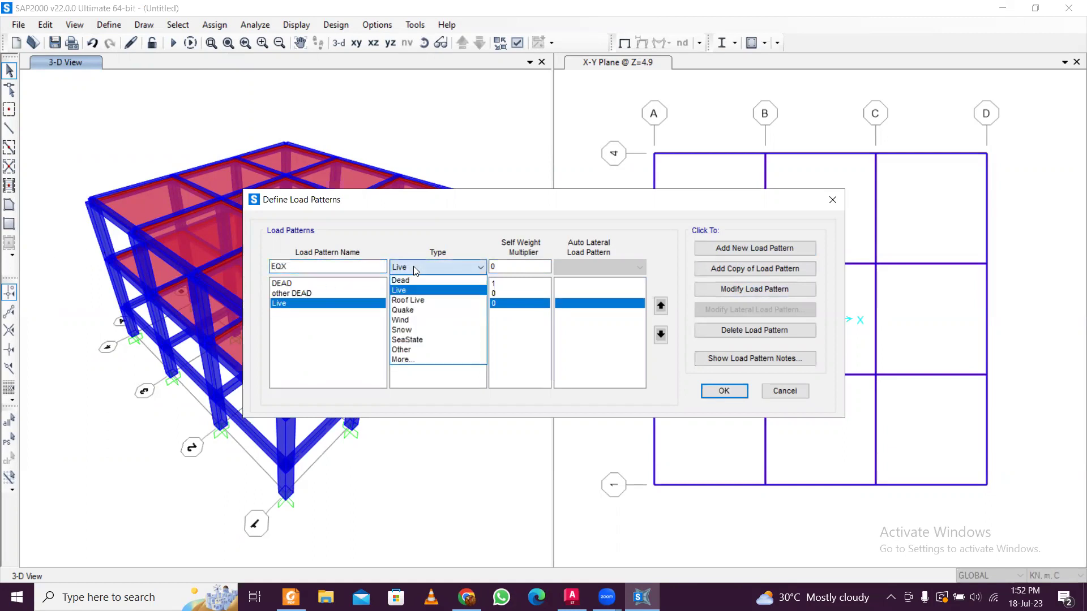
pyautogui.click(438, 309)
pyautogui.click(578, 267)
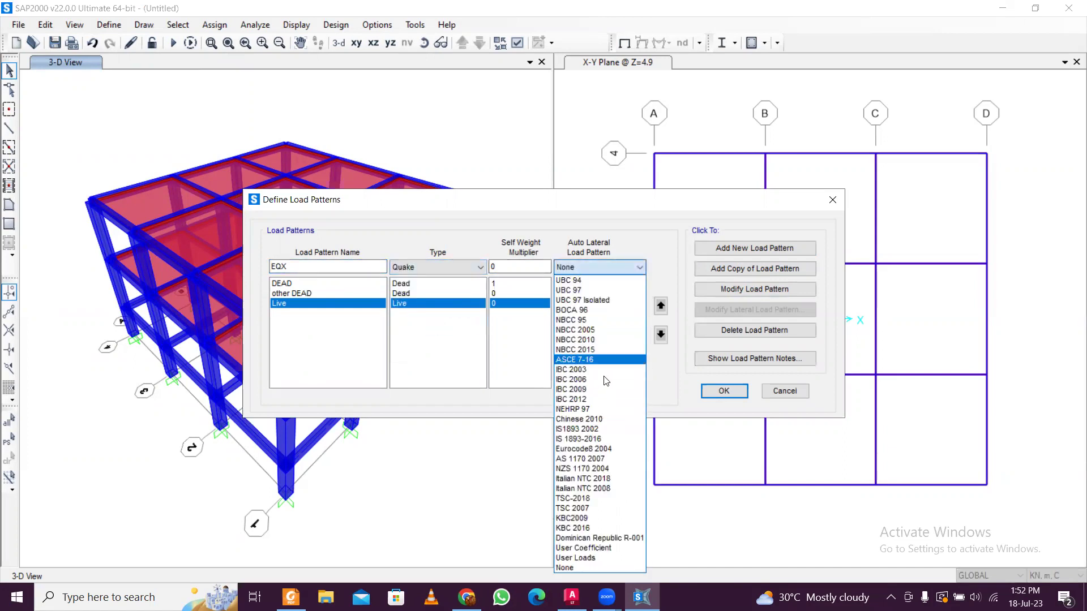
pyautogui.click(600, 438)
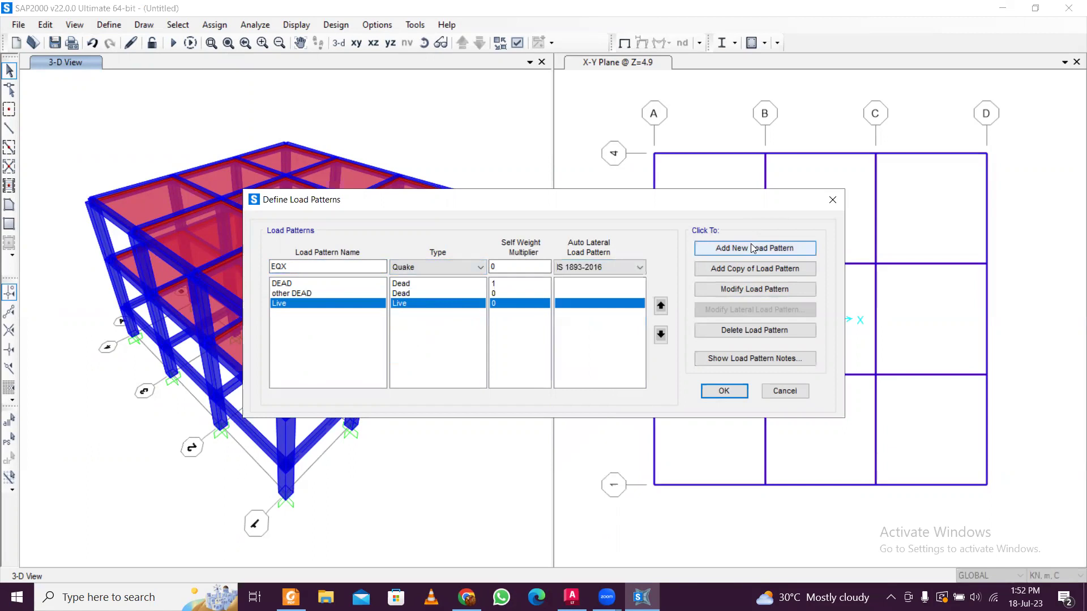
pyautogui.click(753, 249)
pyautogui.click(297, 269)
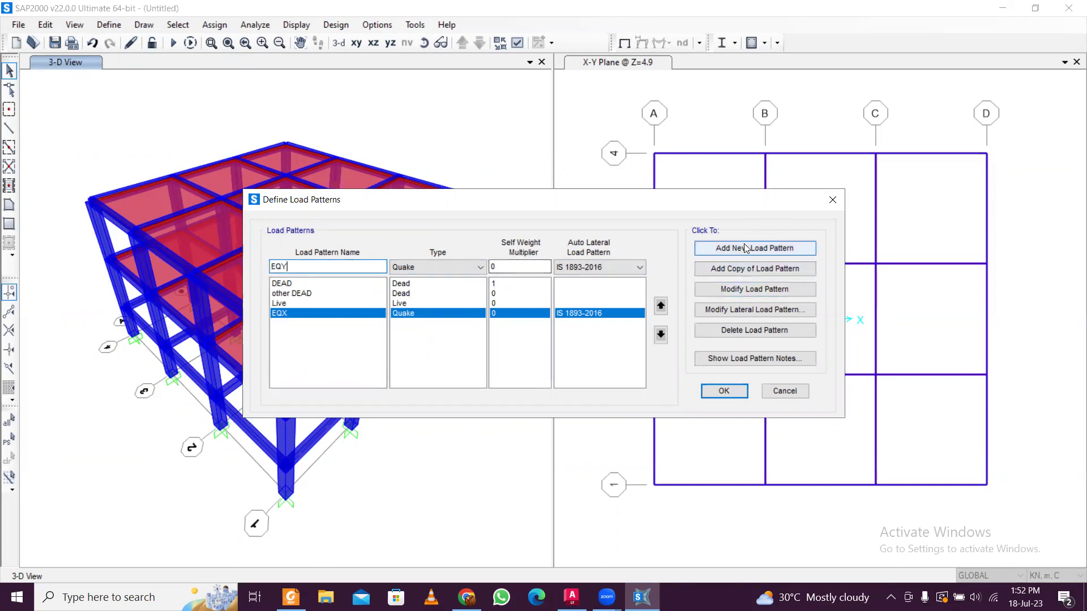
pyautogui.click(746, 248)
# Define EQX's lateral load in the global X direction with zone factor 0.36, soil type II, importance factor 1 and response reduction 5
pyautogui.click(436, 314)
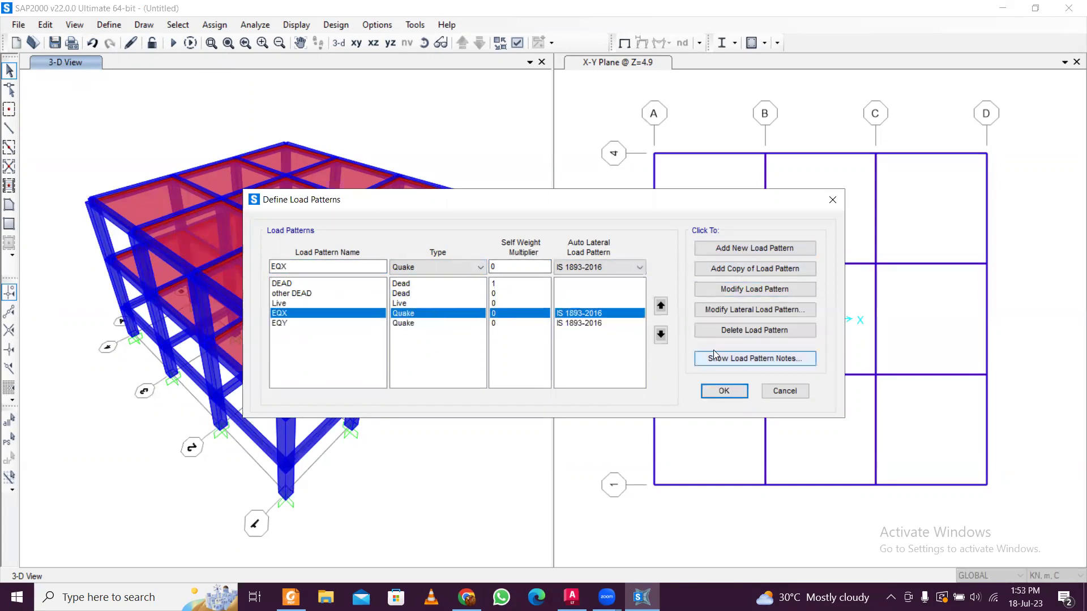
pyautogui.click(734, 311)
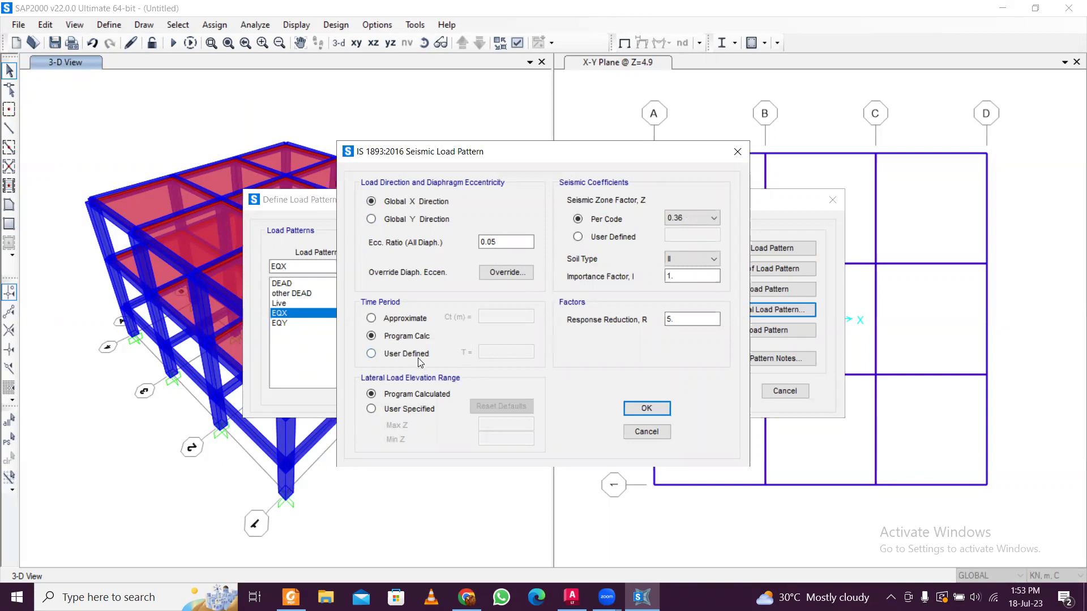
pyautogui.doubleClick(671, 318)
pyautogui.doubleClick(689, 277)
pyautogui.doubleClick(671, 318)
pyautogui.click(692, 221)
pyautogui.click(696, 218)
pyautogui.doubleClick(690, 276)
pyautogui.click(646, 409)
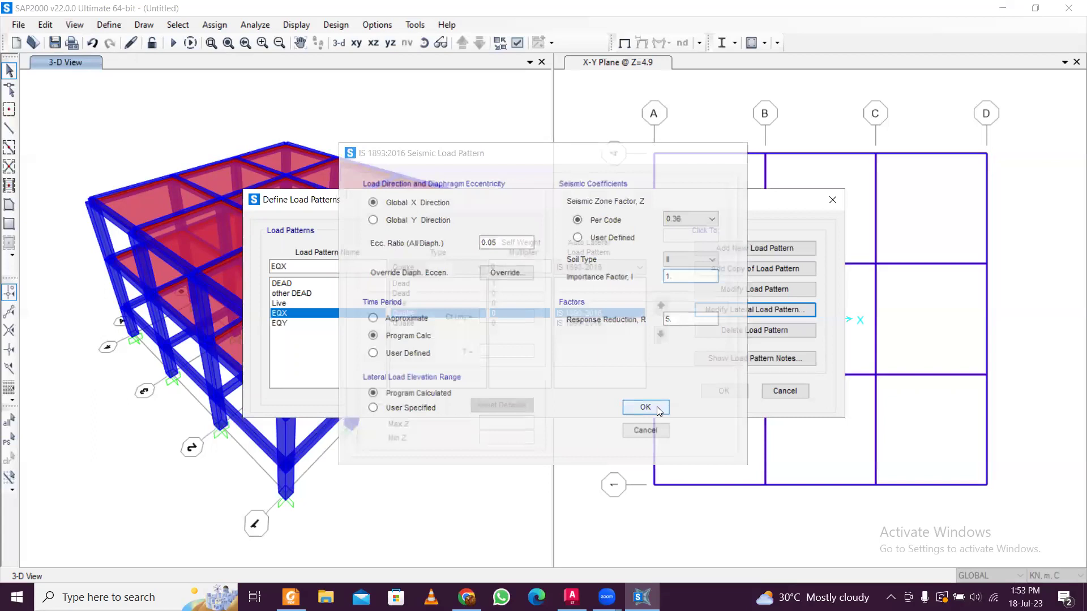
# Set EQY's lateral load to the global Y direction and accept the load pattern definitions
pyautogui.click(342, 325)
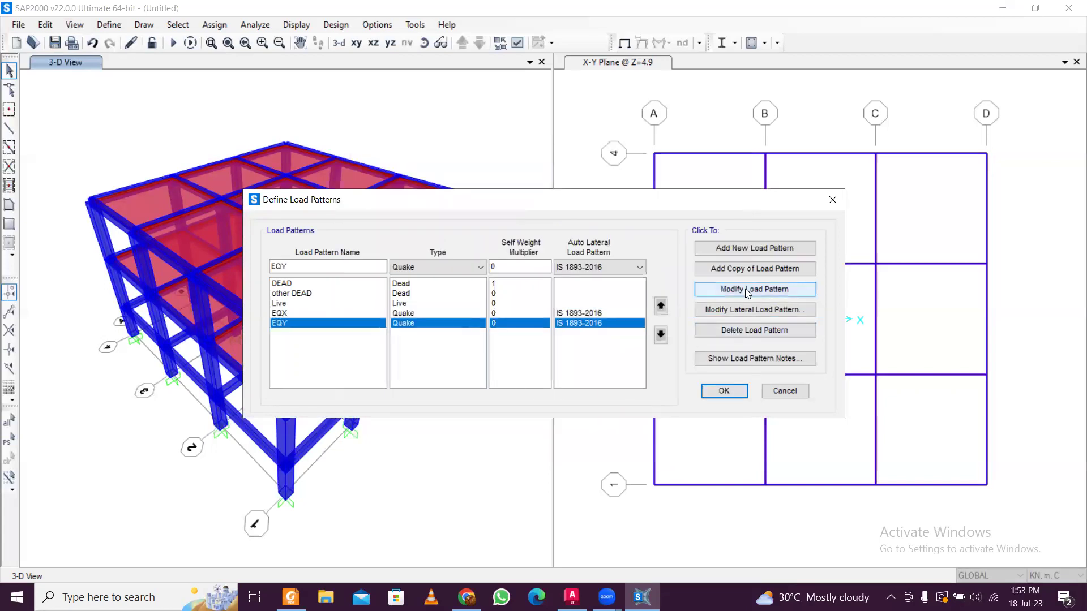
pyautogui.click(754, 309)
pyautogui.click(414, 221)
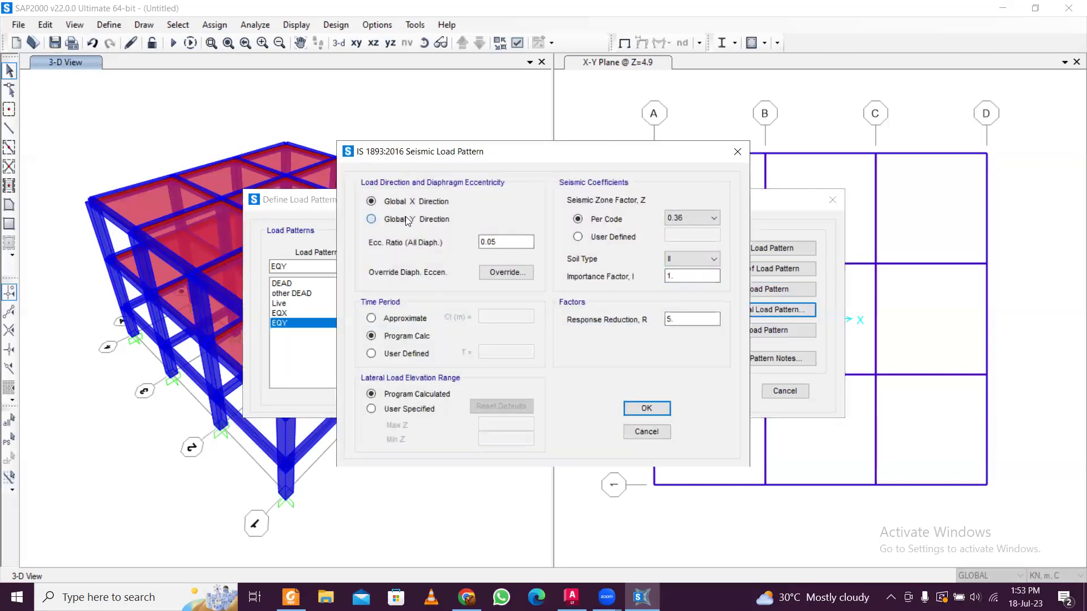
pyautogui.click(646, 409)
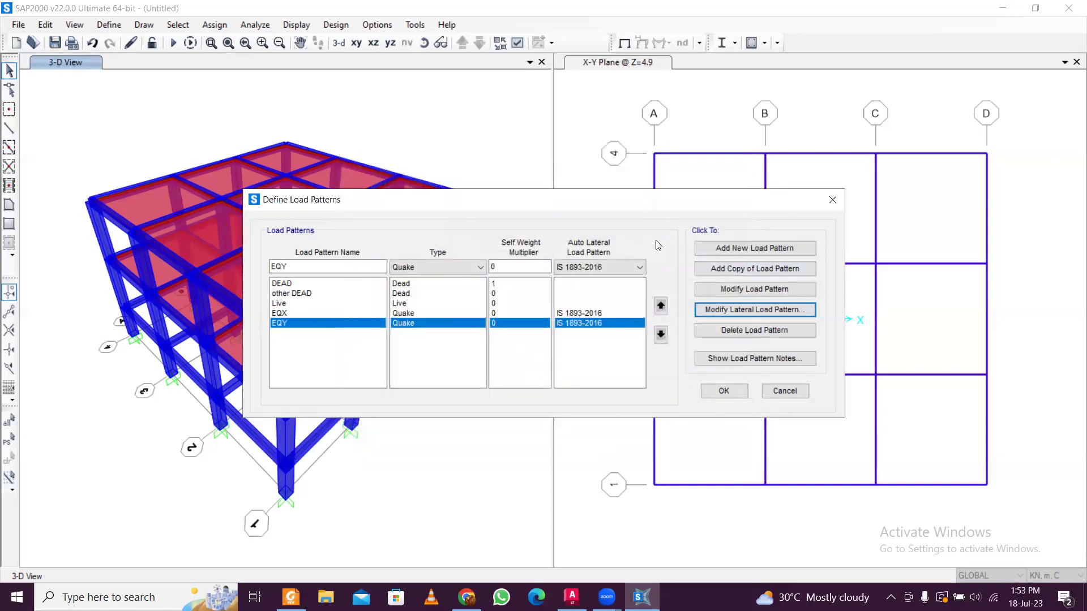
pyautogui.click(724, 391)
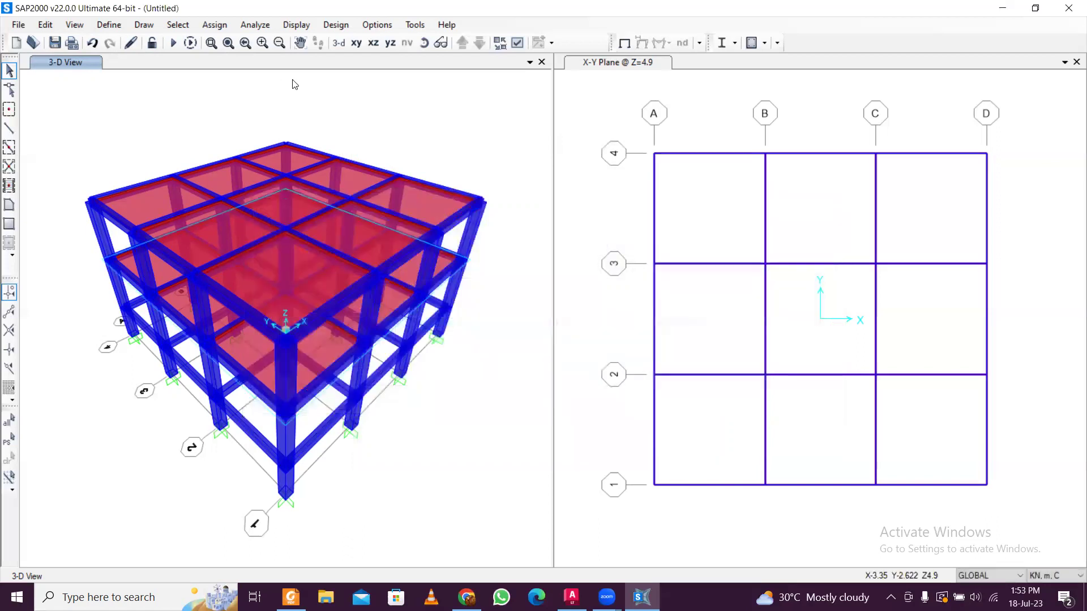
# Base mass source MSSSRC1 on specified load patterns only, adding DEAD and other DEAD with multiplier 1 each
pyautogui.click(119, 25)
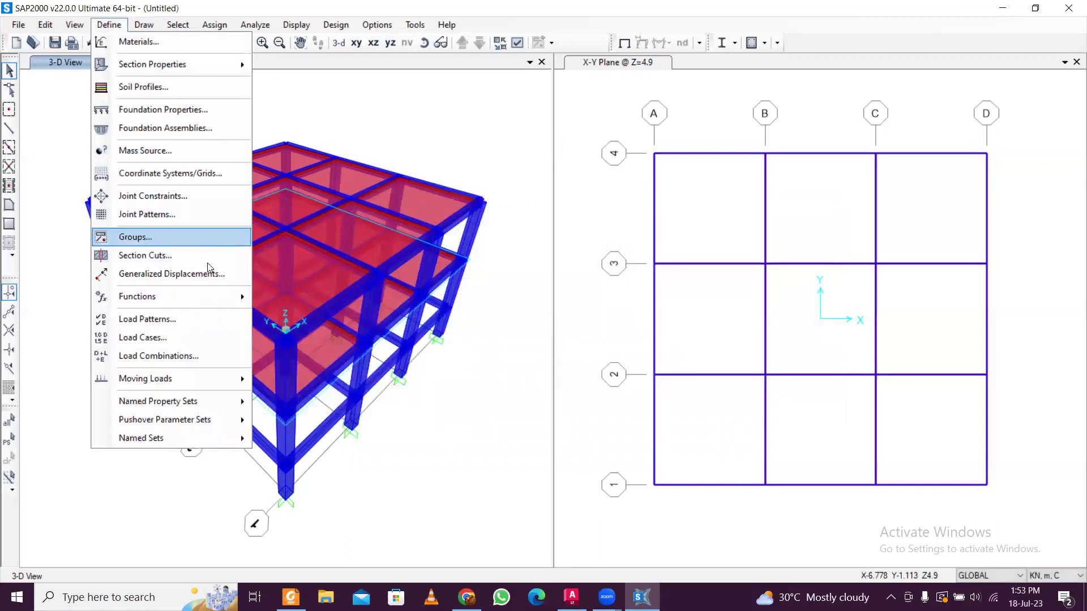
pyautogui.click(223, 153)
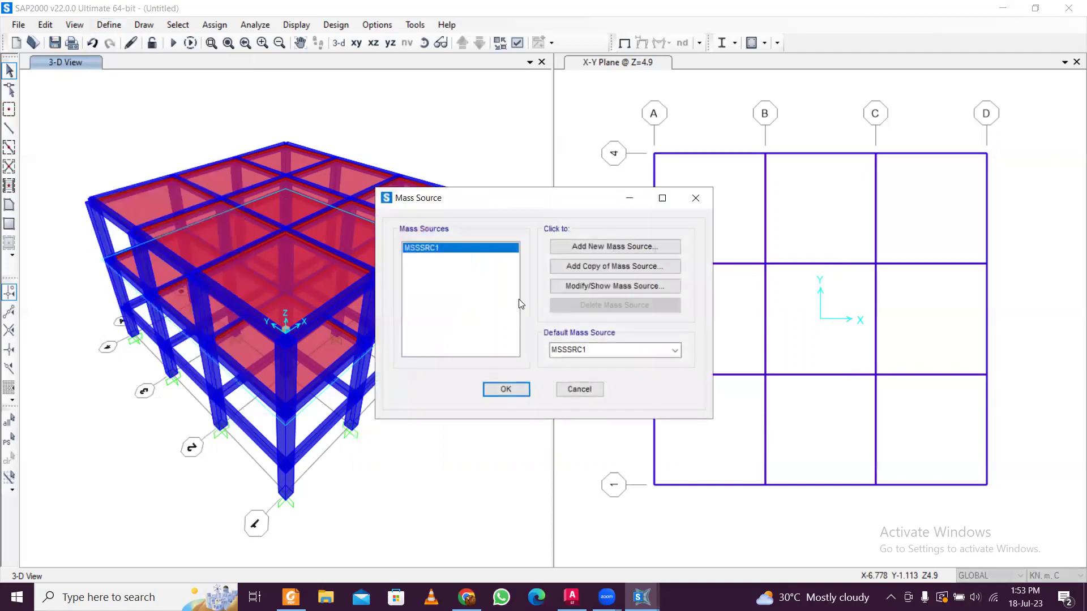
pyautogui.click(618, 287)
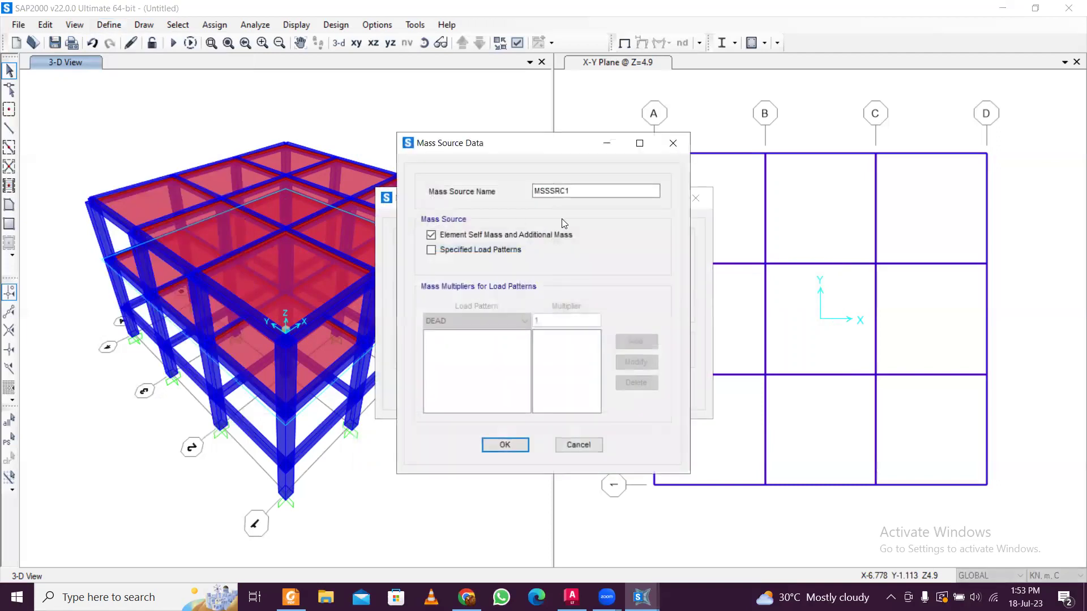
pyautogui.click(497, 250)
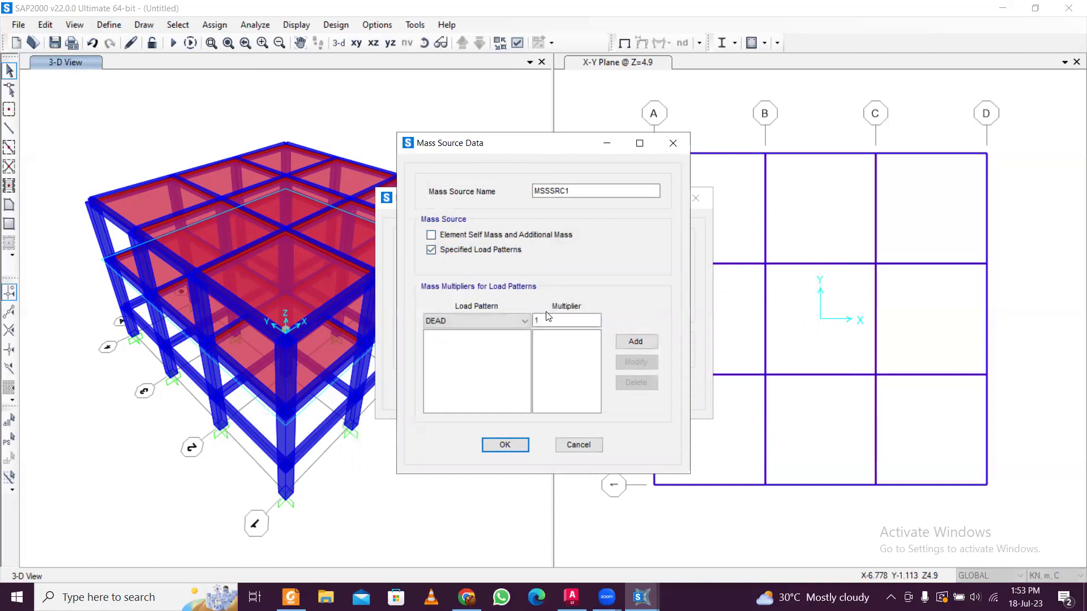
pyautogui.click(636, 341)
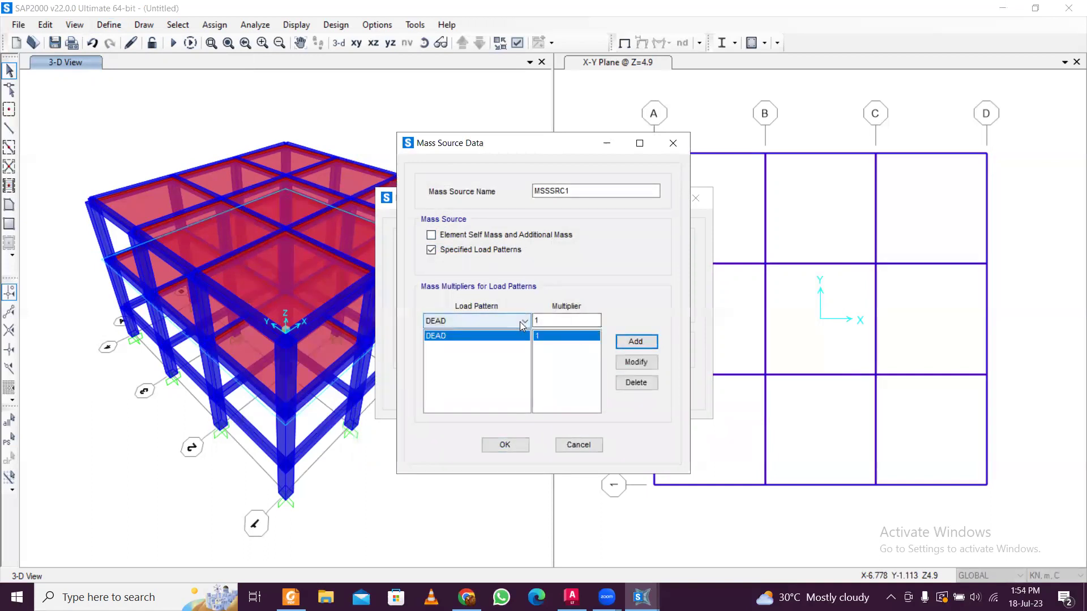
pyautogui.click(520, 321)
pyautogui.click(512, 345)
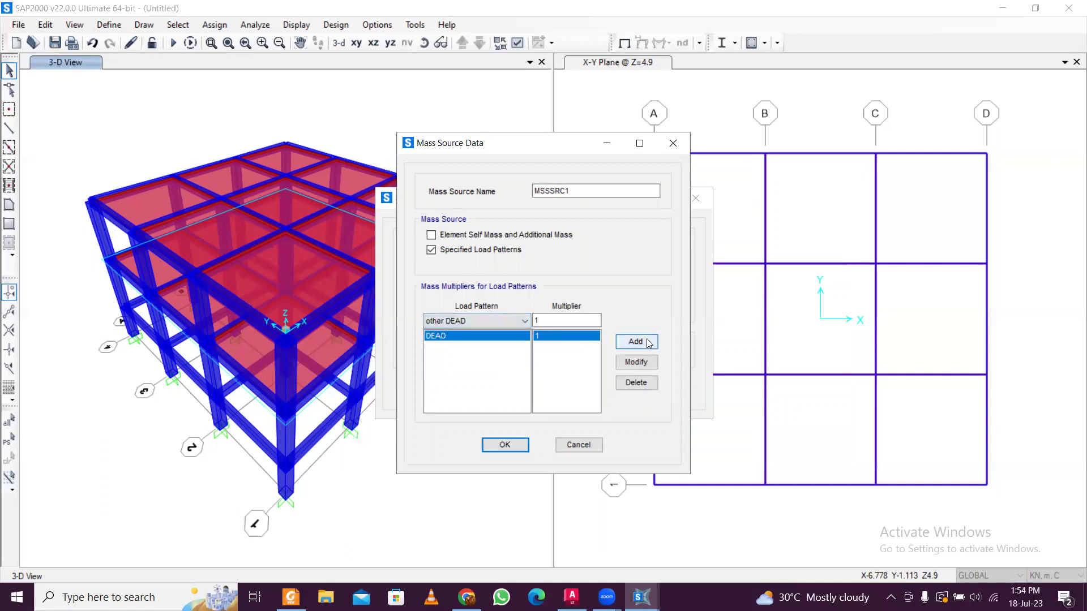
pyautogui.click(636, 342)
# Add the Live load pattern to the mass source with multiplier 0.25 and accept the mass source definition
pyautogui.click(505, 321)
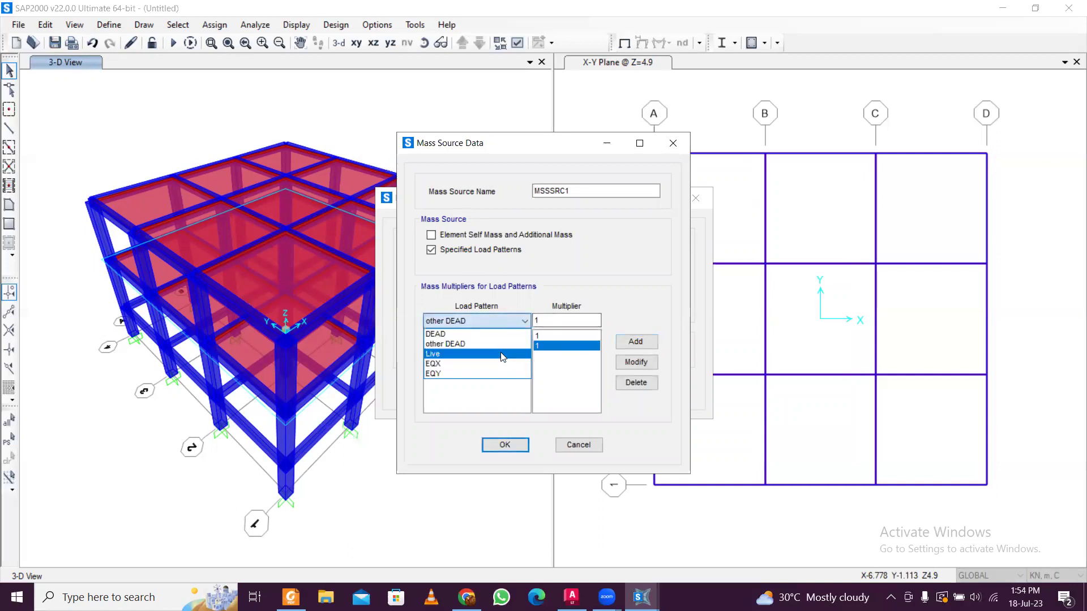
pyautogui.click(475, 356)
pyautogui.click(546, 321)
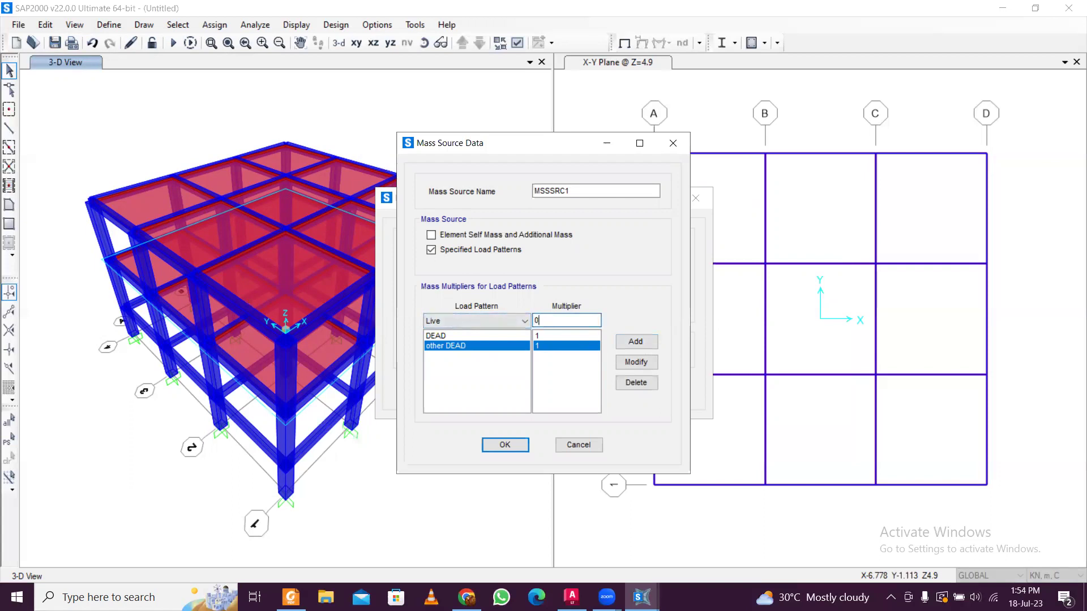
pyautogui.write('0.25')
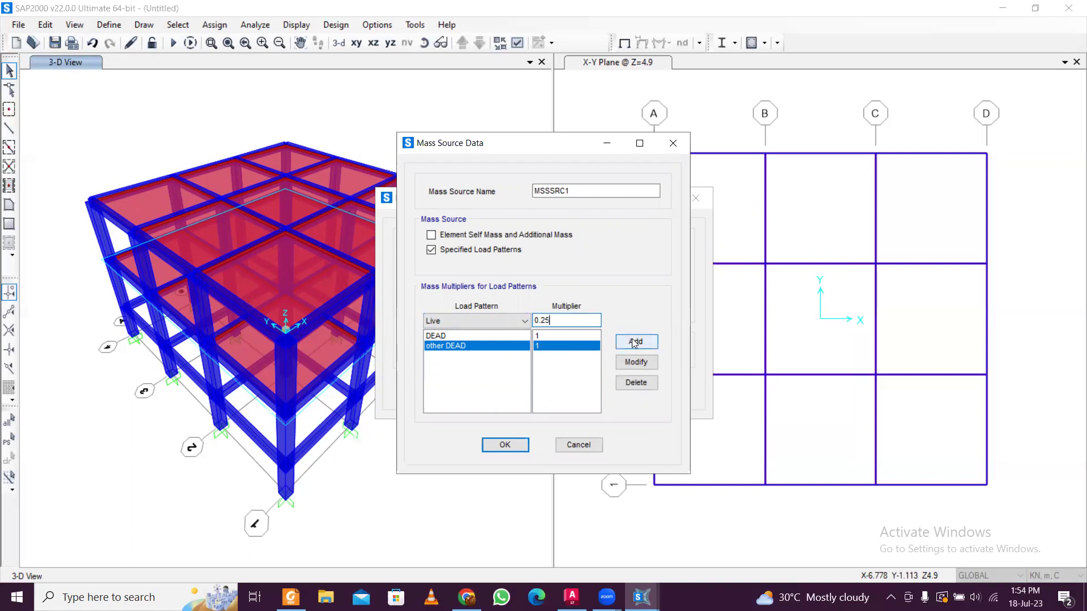
pyautogui.click(641, 343)
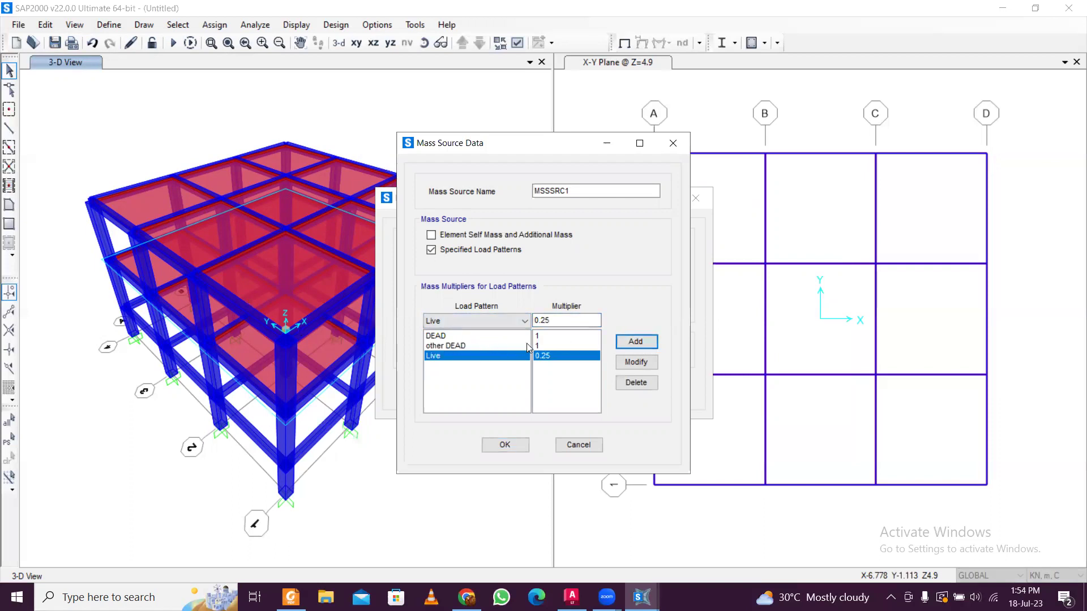
pyautogui.click(526, 322)
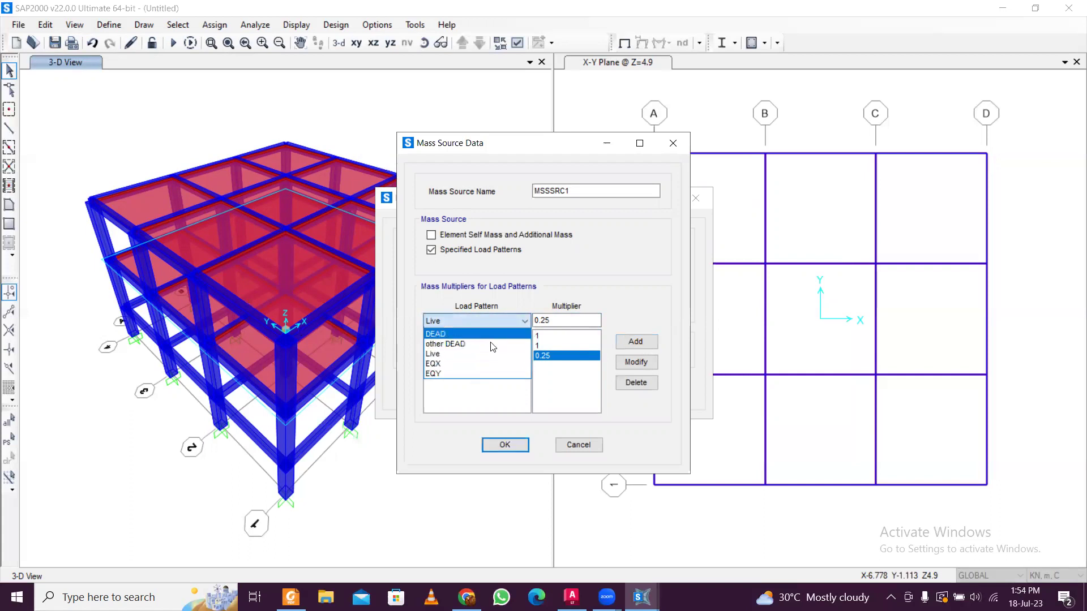
pyautogui.click(516, 324)
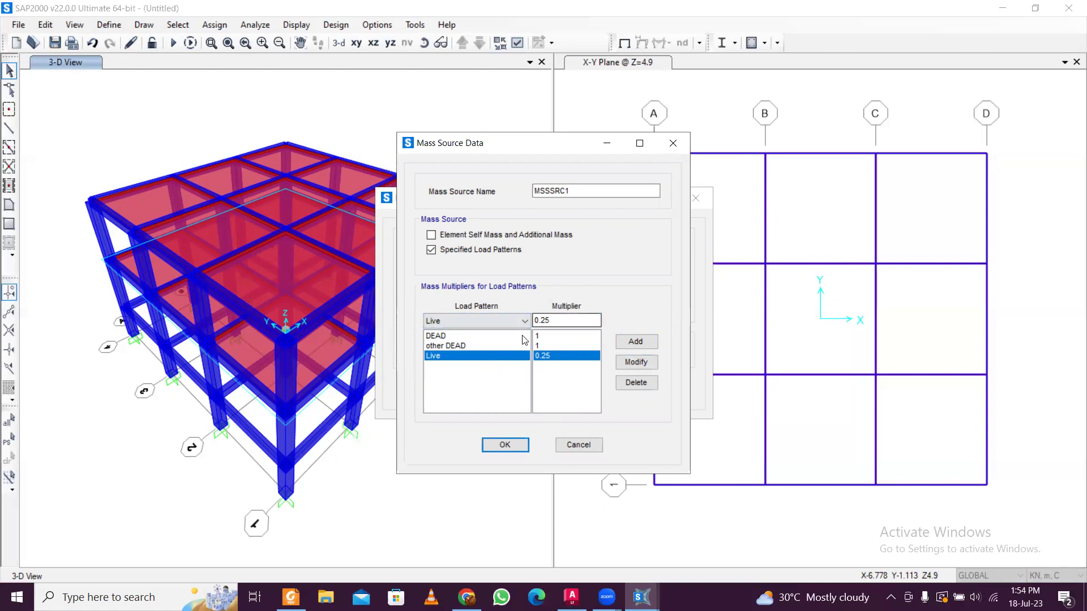
pyautogui.click(505, 445)
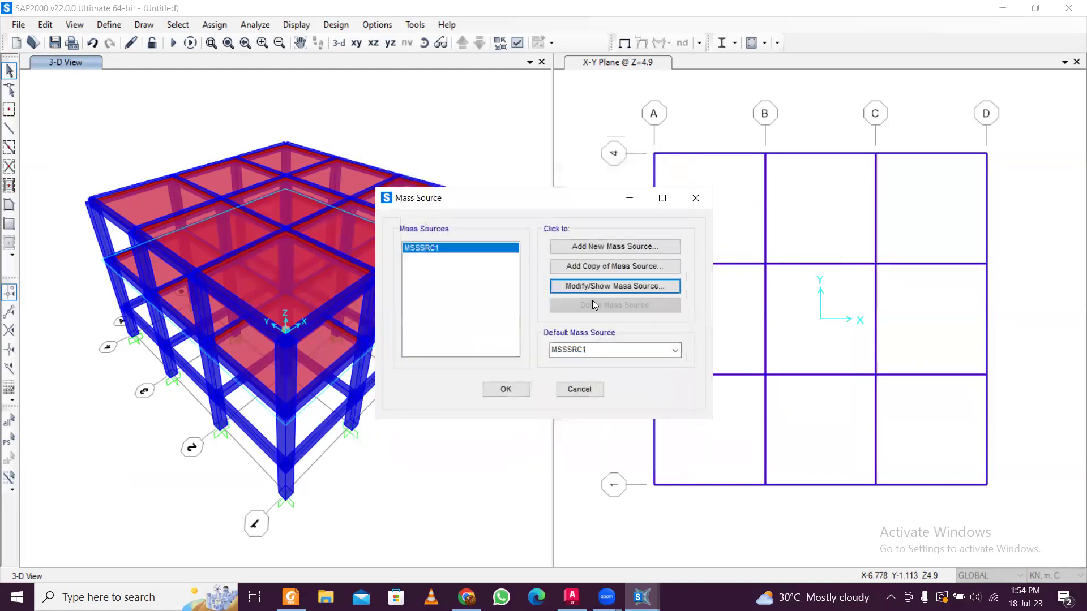
pyautogui.click(502, 388)
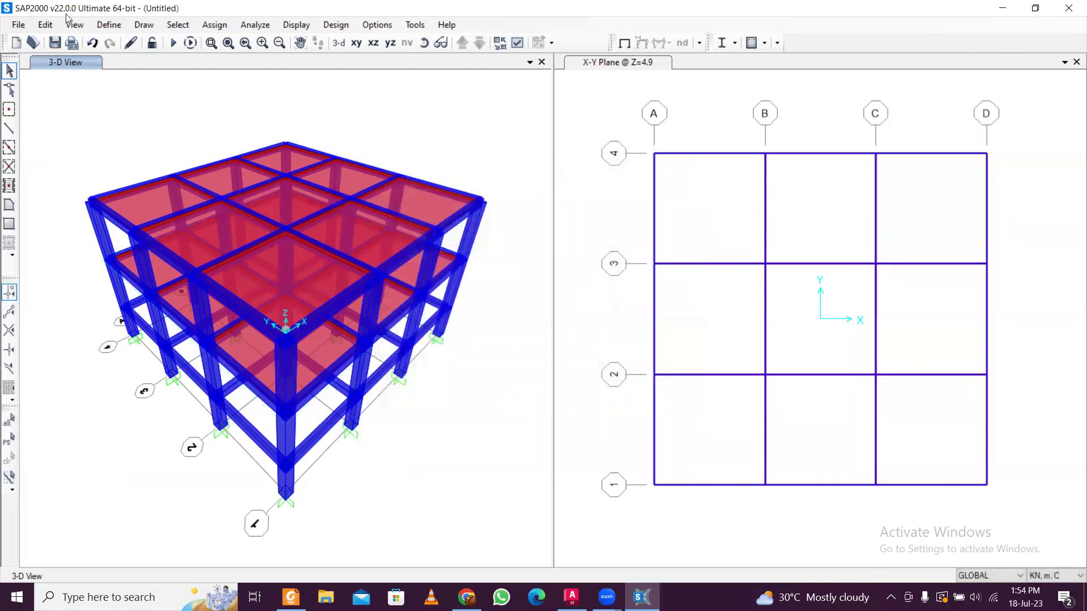
# Generate the default design load combinations and accept the load combination definitions
pyautogui.click(119, 26)
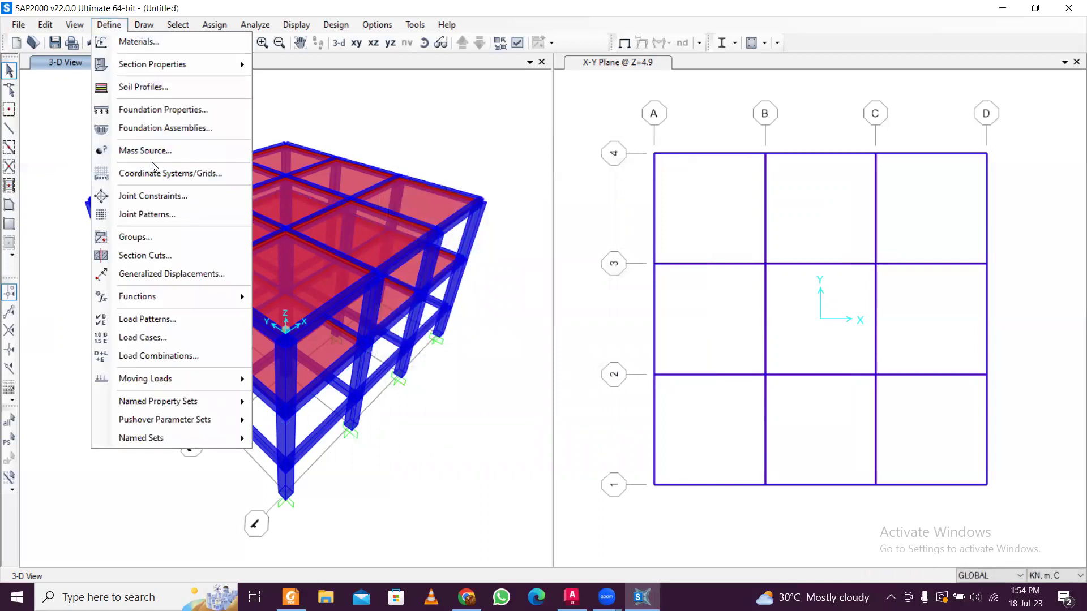
pyautogui.click(181, 356)
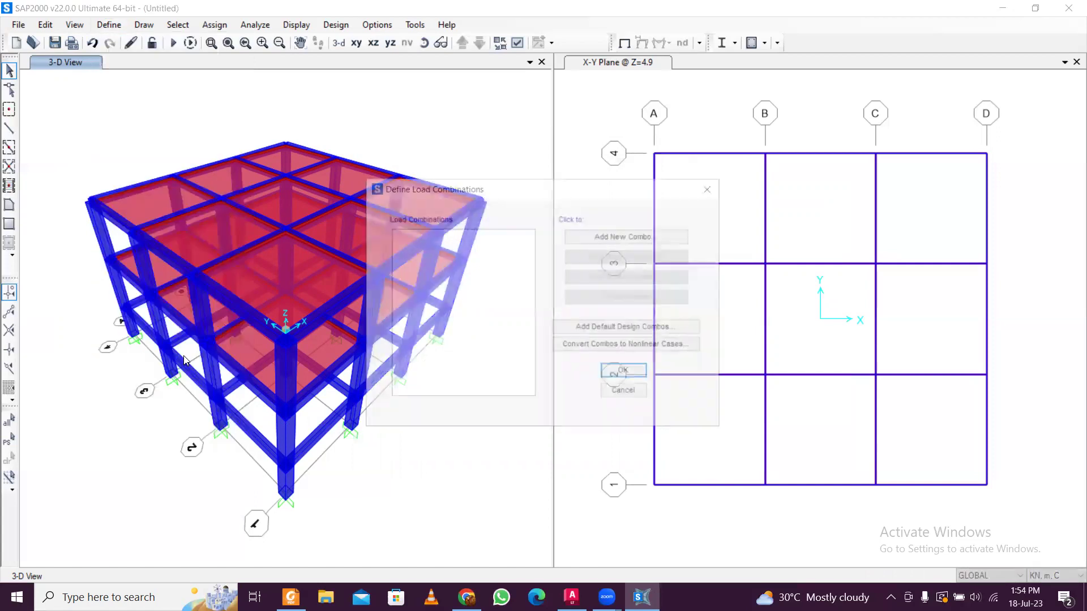
pyautogui.click(629, 235)
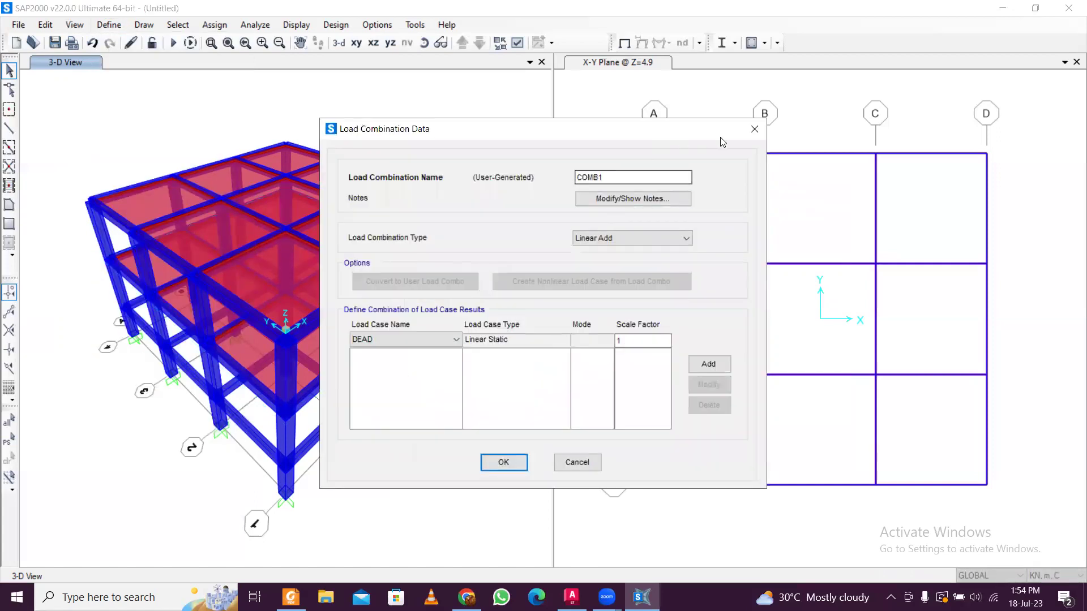
pyautogui.click(754, 129)
pyautogui.click(601, 329)
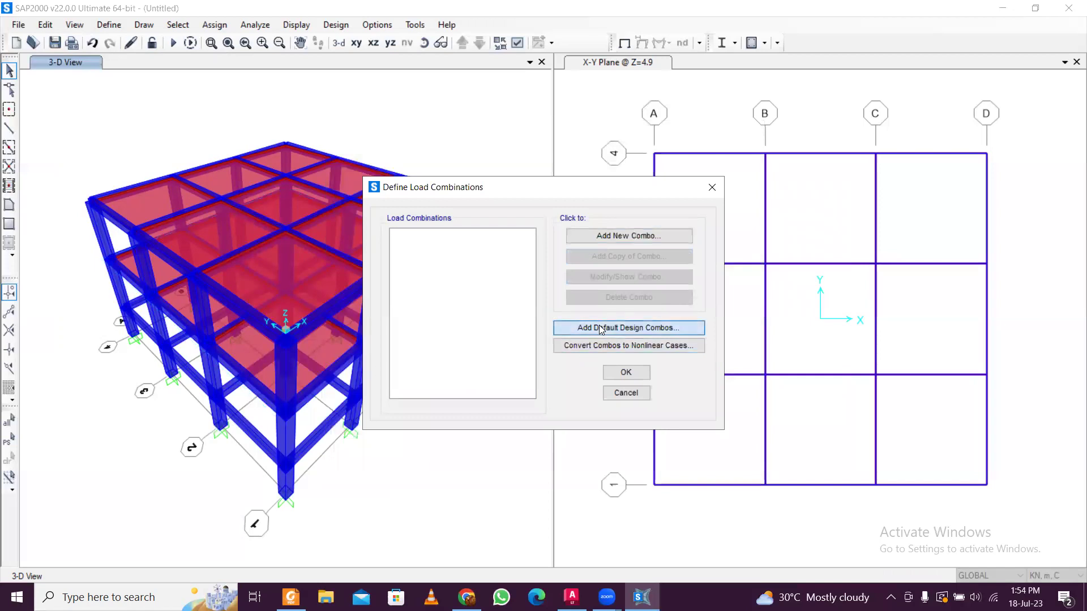
pyautogui.click(446, 283)
pyautogui.click(505, 374)
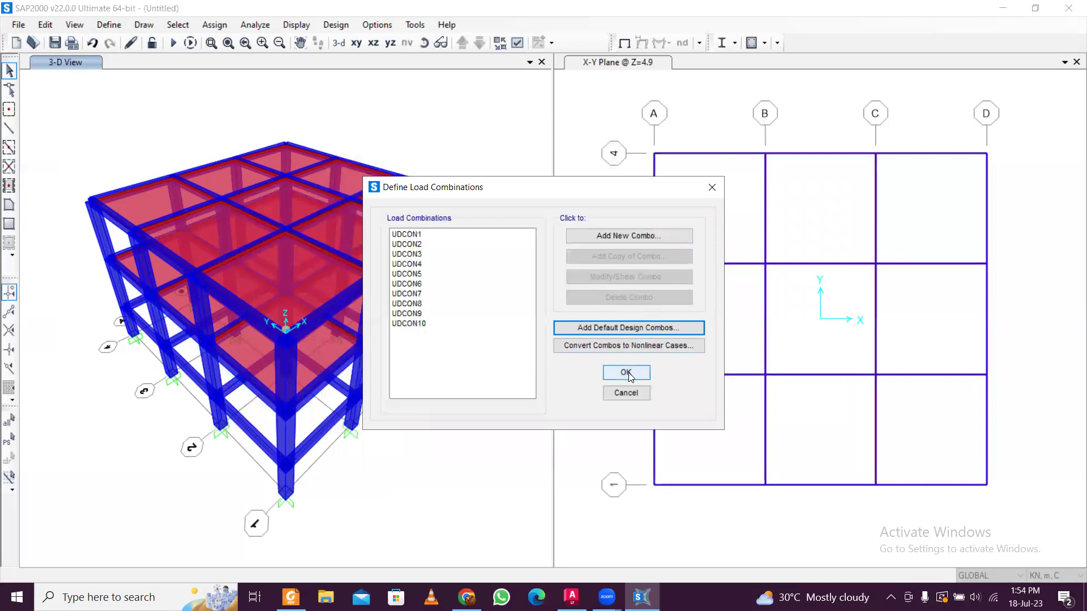
pyautogui.click(403, 294)
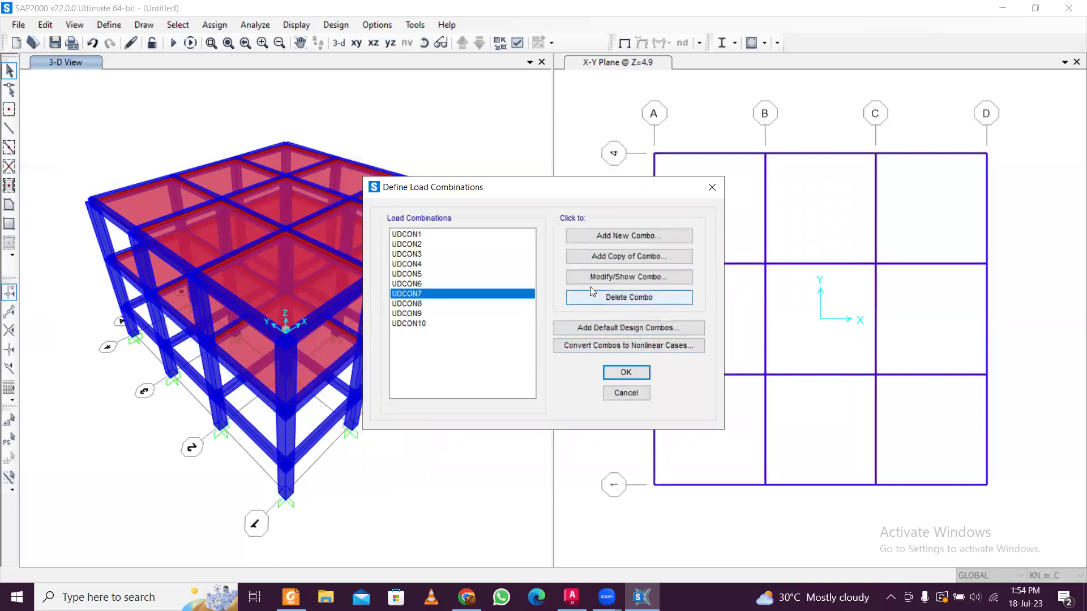
pyautogui.click(622, 373)
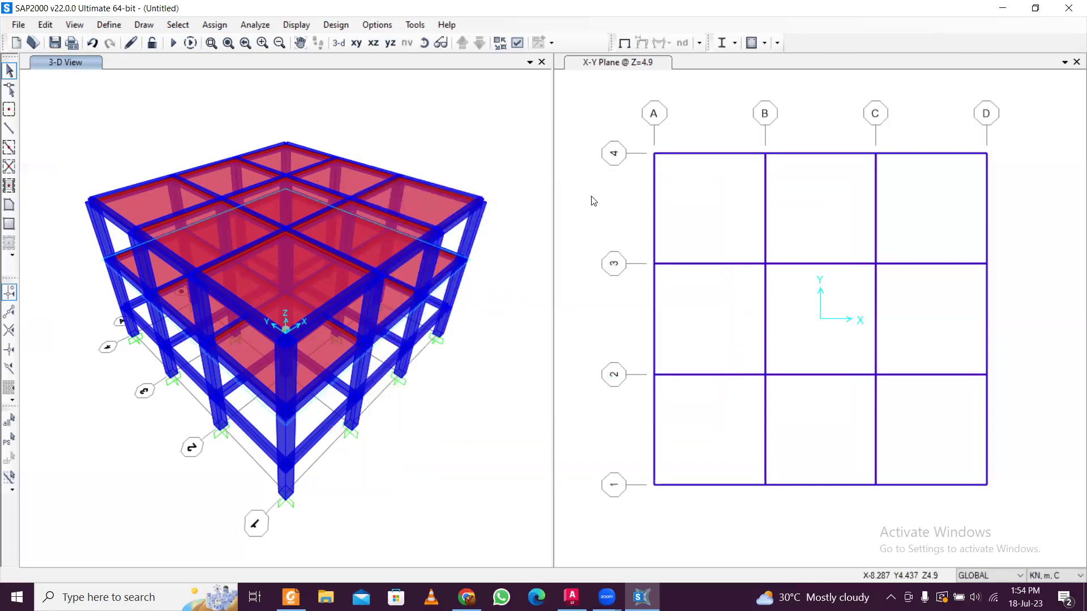
# Select all beams on the X-Y planes at Z=1.9 and Z=4.9
pyautogui.click(616, 63)
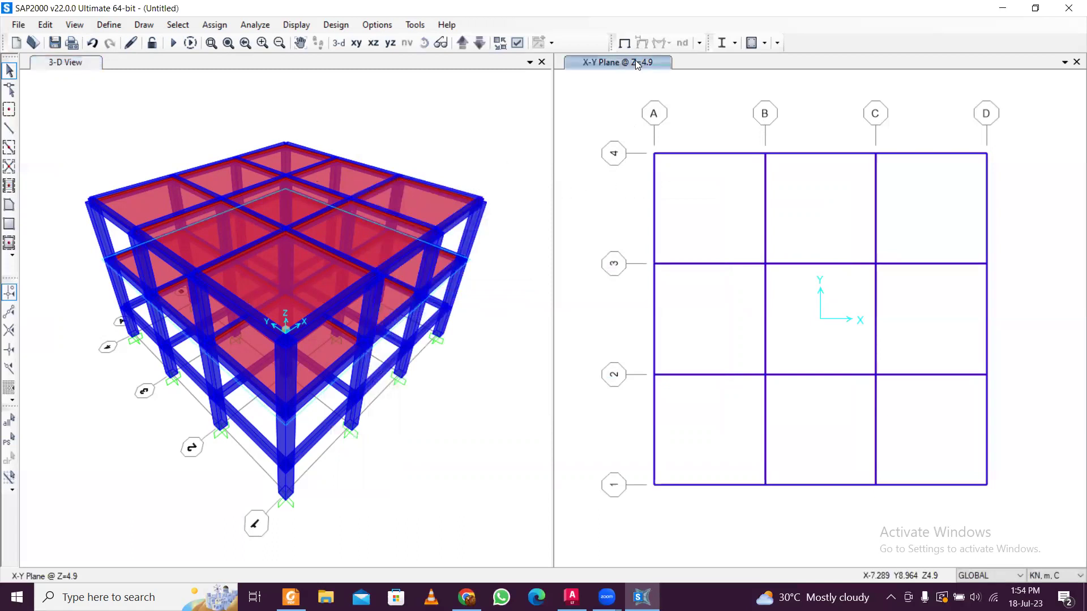
pyautogui.click(463, 45)
pyautogui.click(479, 43)
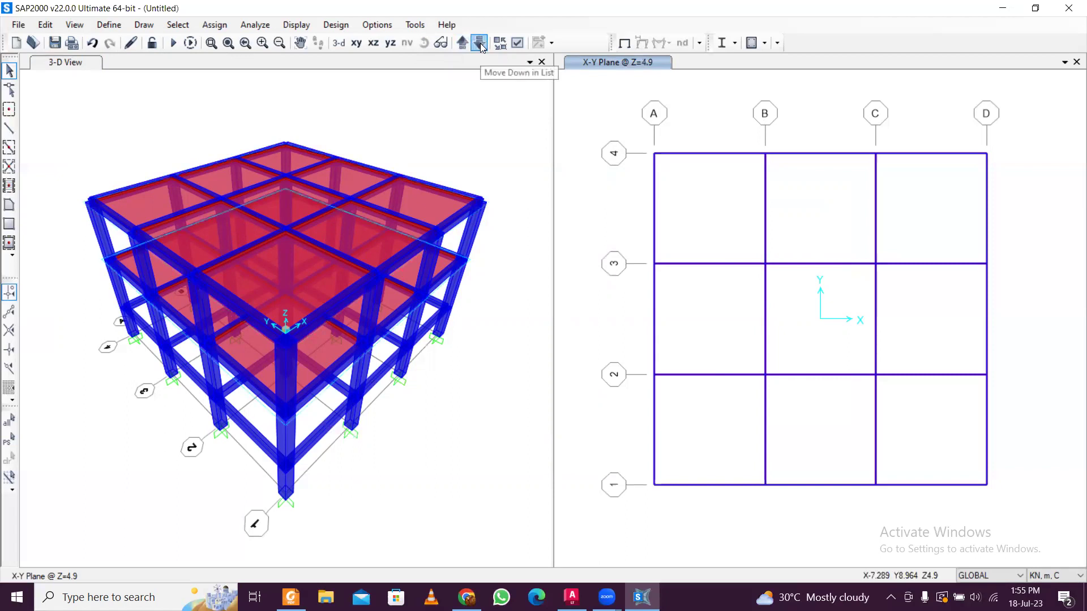
pyautogui.click(483, 47)
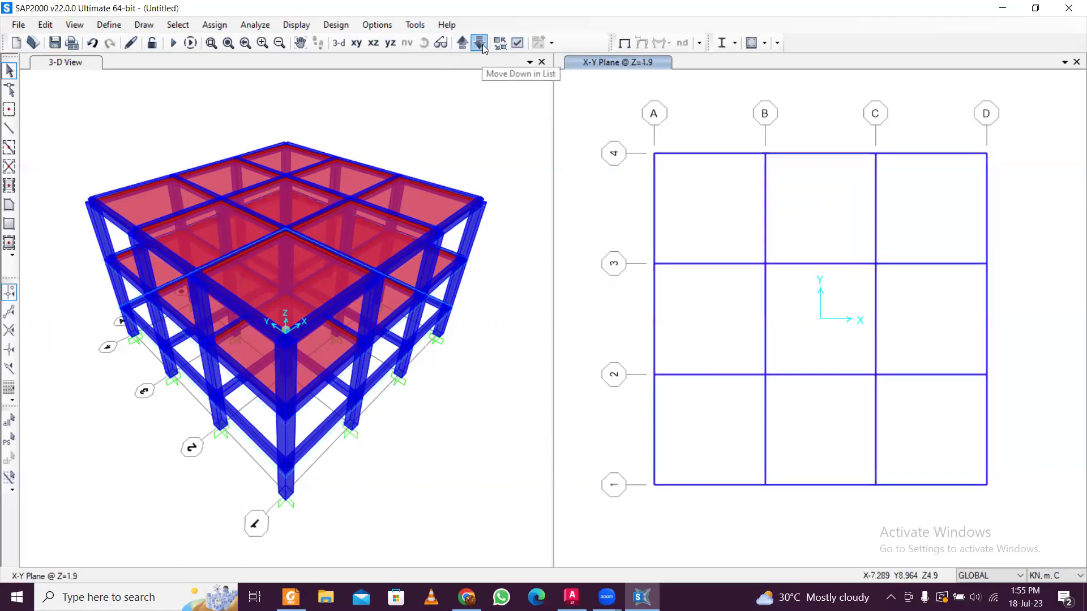
pyautogui.click(483, 45)
pyautogui.click(463, 44)
pyautogui.moveTo(619, 131); pyautogui.dragTo(1063, 546)
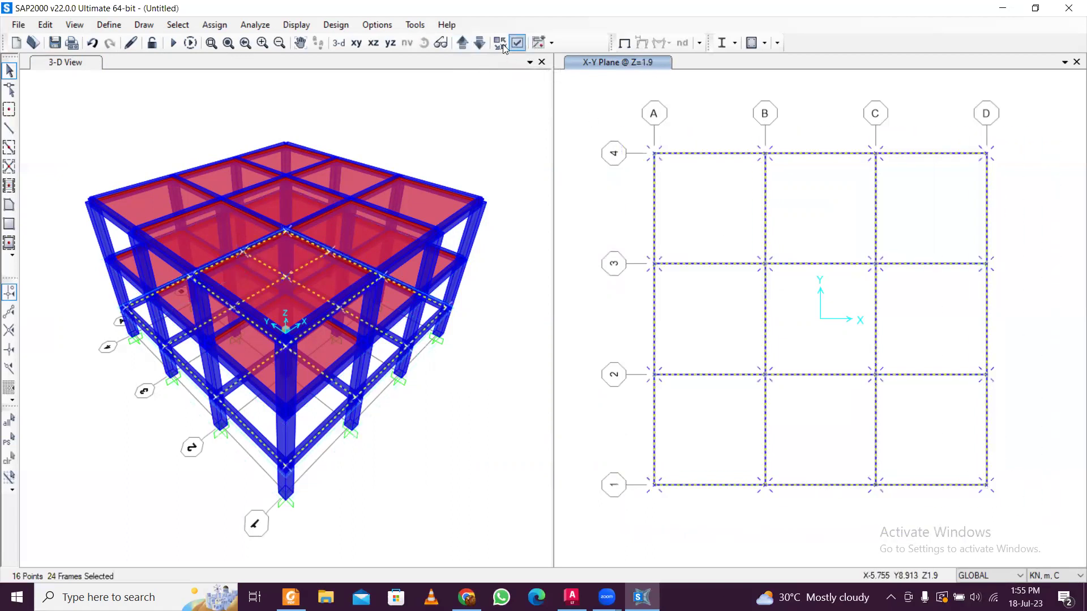
pyautogui.click(462, 43)
pyautogui.moveTo(620, 133); pyautogui.dragTo(1049, 515)
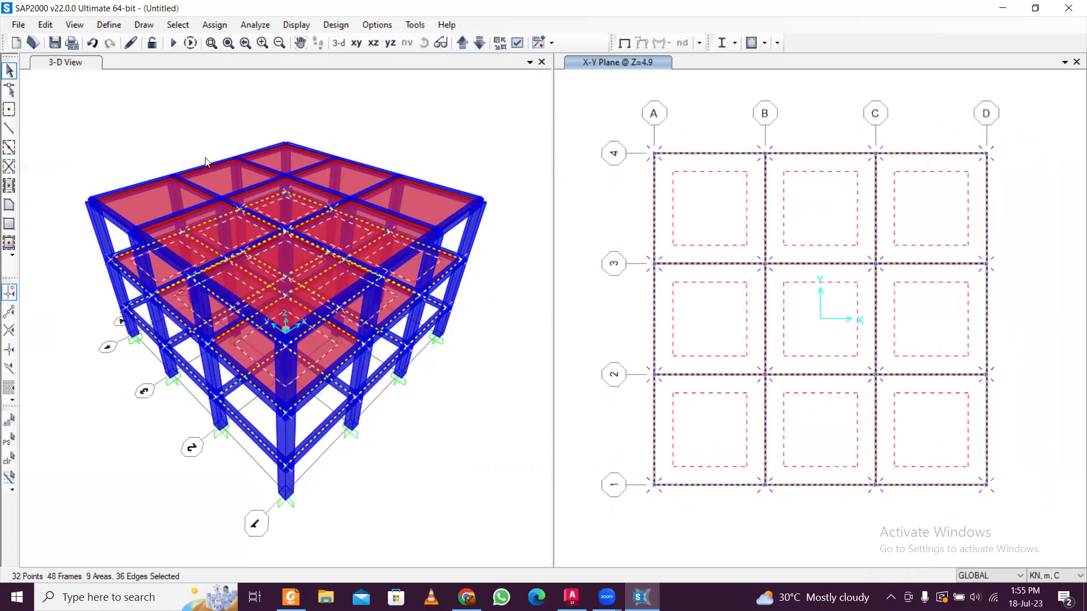
# Assign a 14 kN/m uniform gravity load to the selected frames under the other DEAD load pattern, replacing existing loads
pyautogui.click(214, 24)
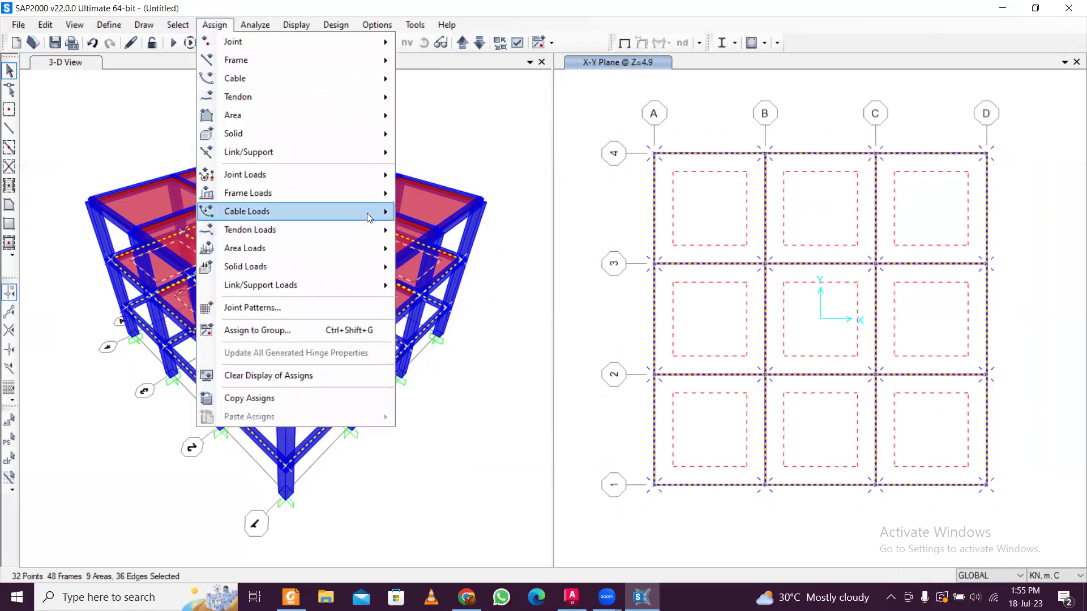
pyautogui.moveTo(368, 193)
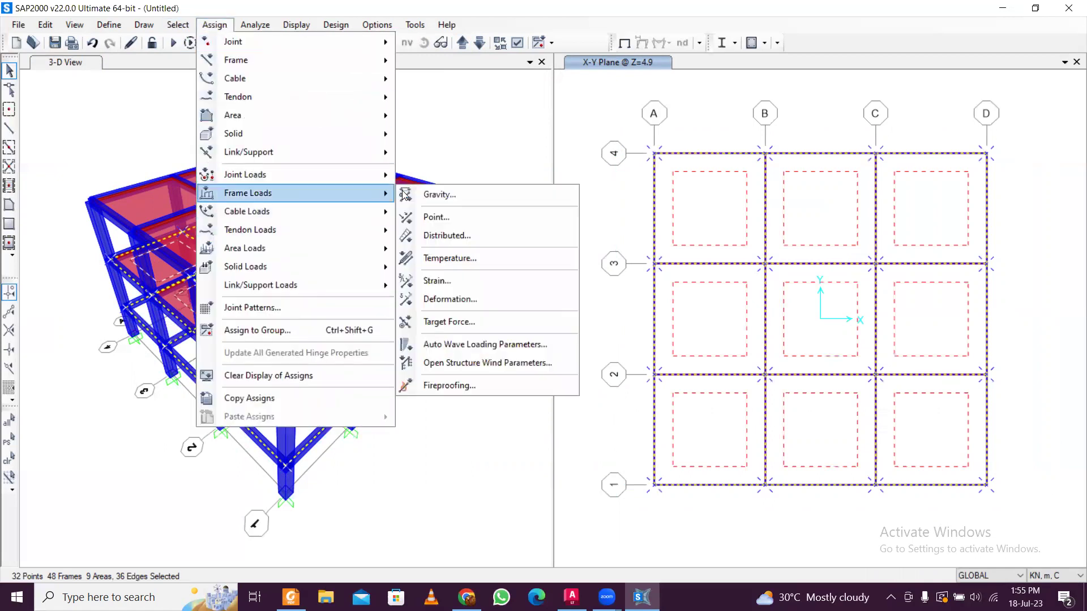
pyautogui.click(481, 235)
pyautogui.doubleClick(639, 269)
pyautogui.write('14')
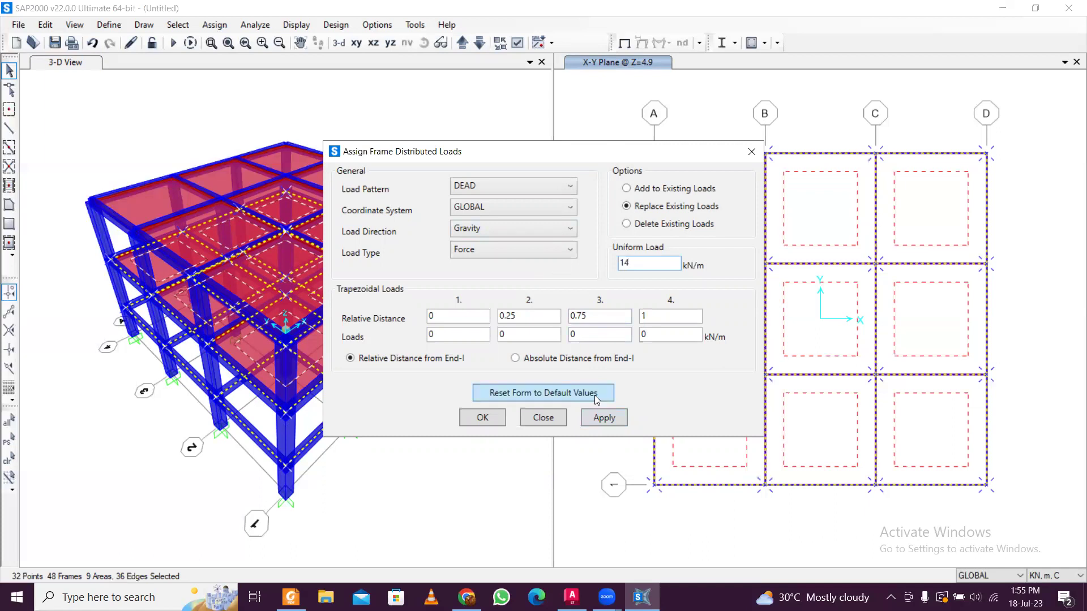
pyautogui.click(520, 185)
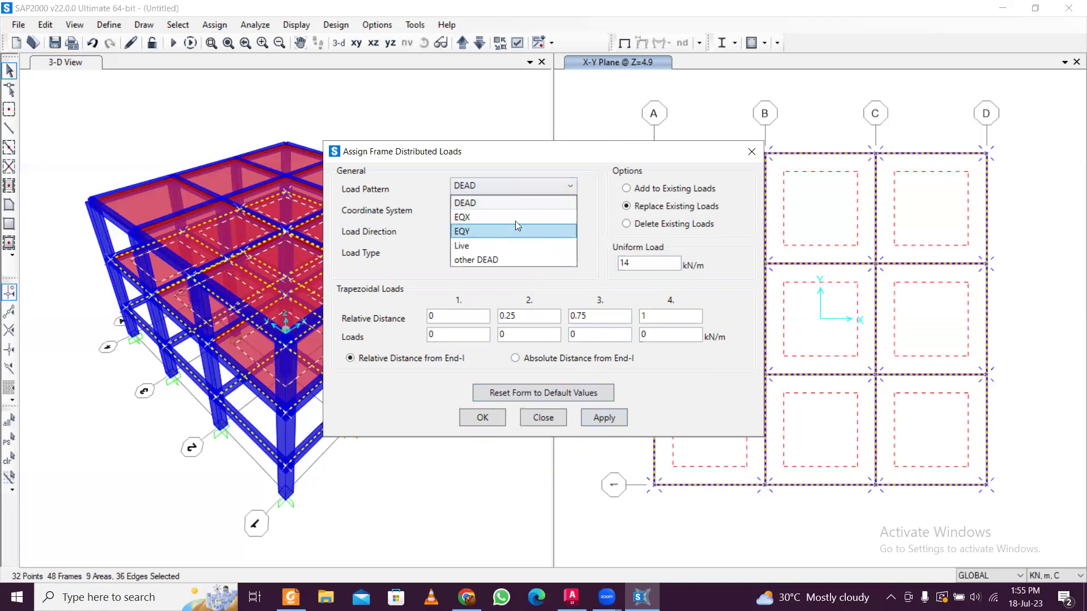
pyautogui.click(518, 259)
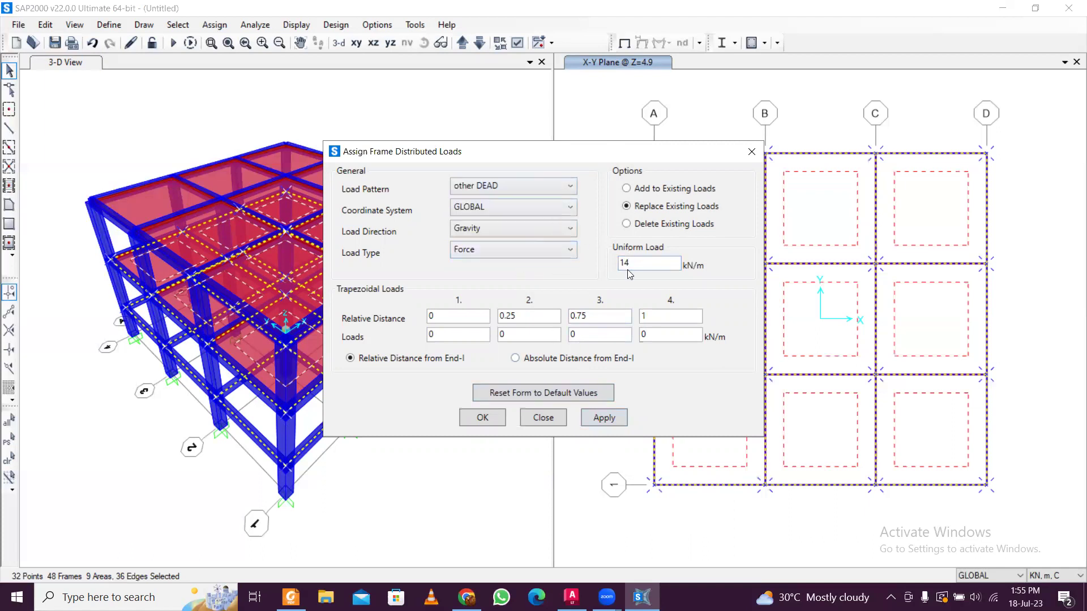
pyautogui.click(608, 418)
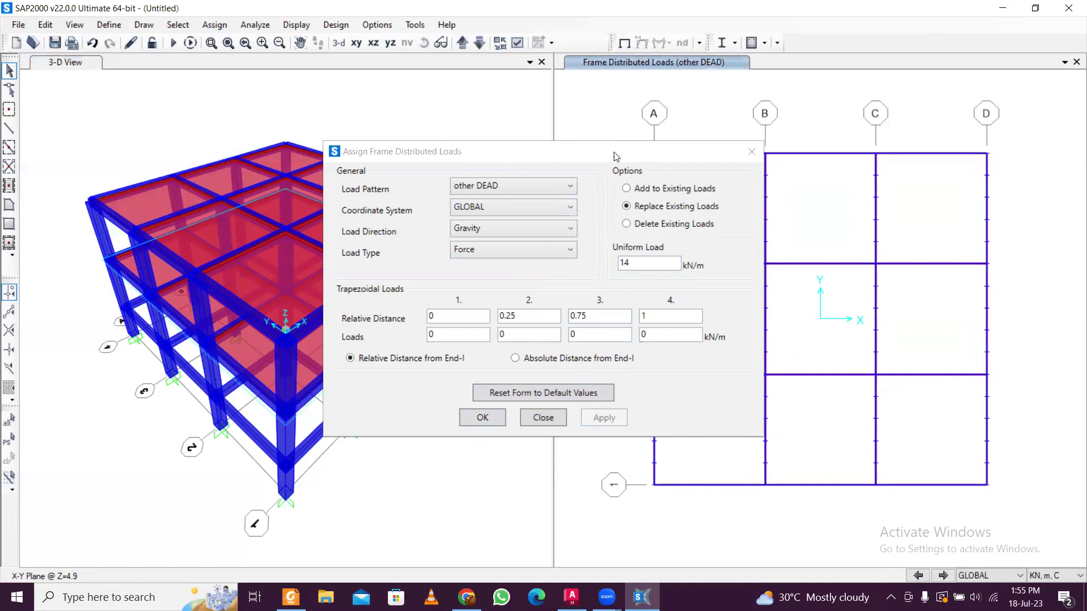
pyautogui.click(485, 418)
# Examine the other DEAD distributed frame loads in plan at Z=7.9, Z=0 and Z=1.9
pyautogui.click(626, 65)
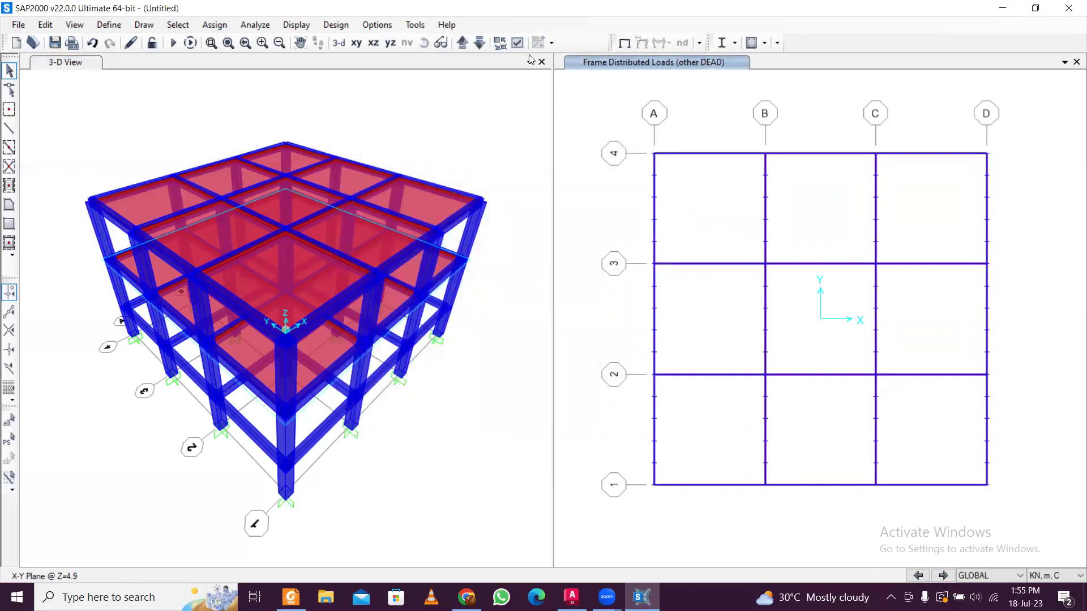
pyautogui.click(462, 43)
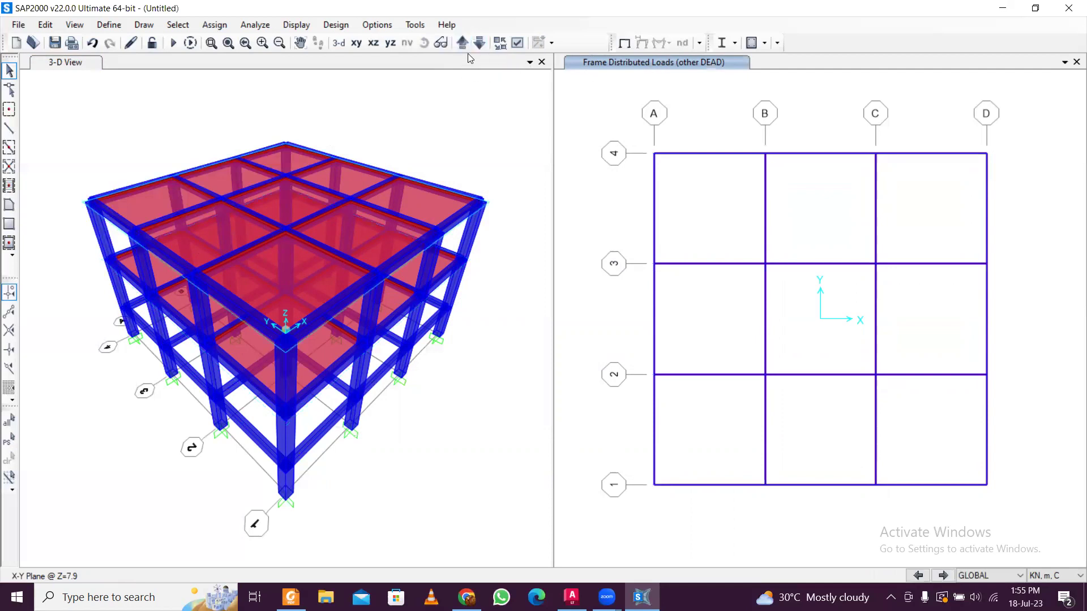
pyautogui.doubleClick(479, 43)
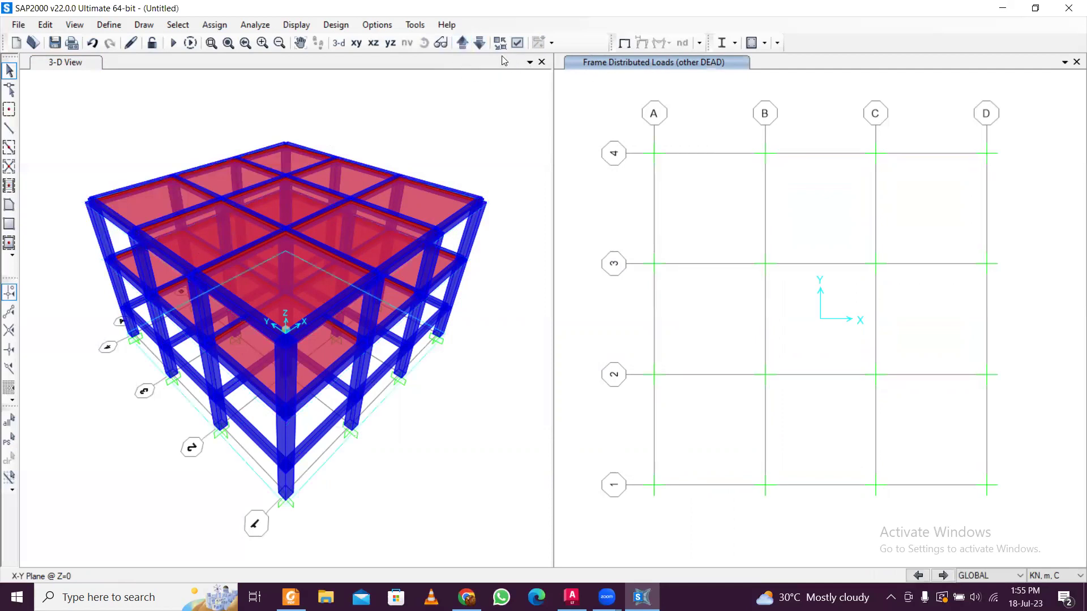
pyautogui.click(466, 46)
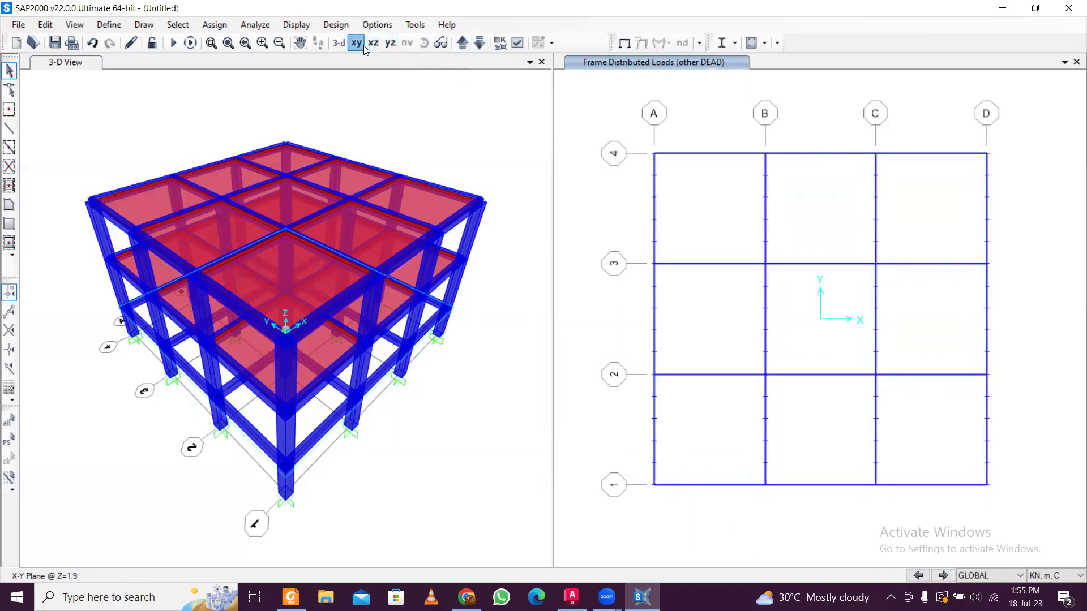
pyautogui.click(439, 134)
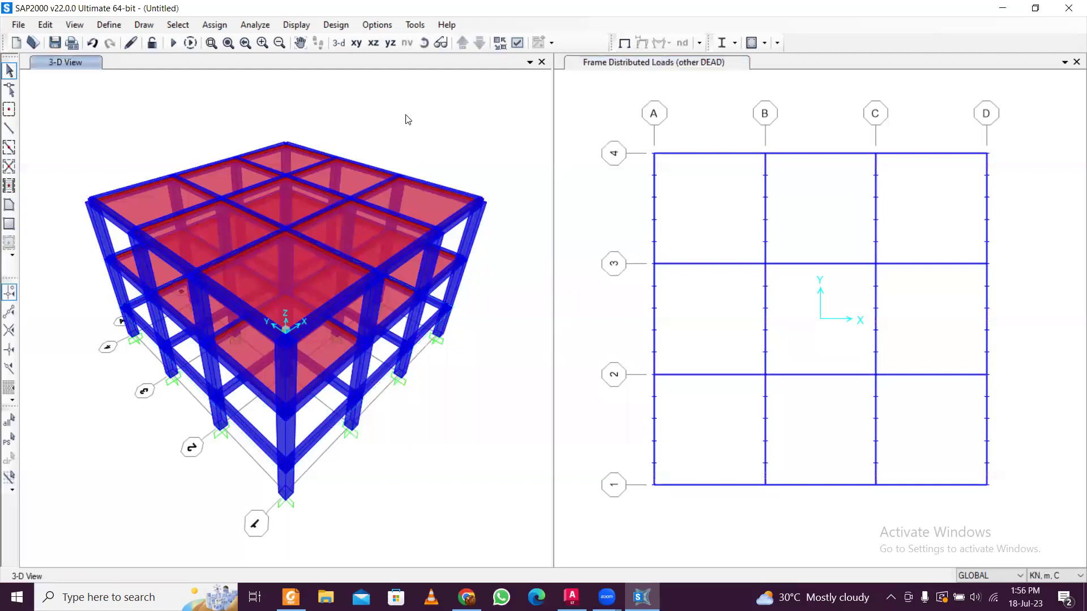
pyautogui.click(656, 62)
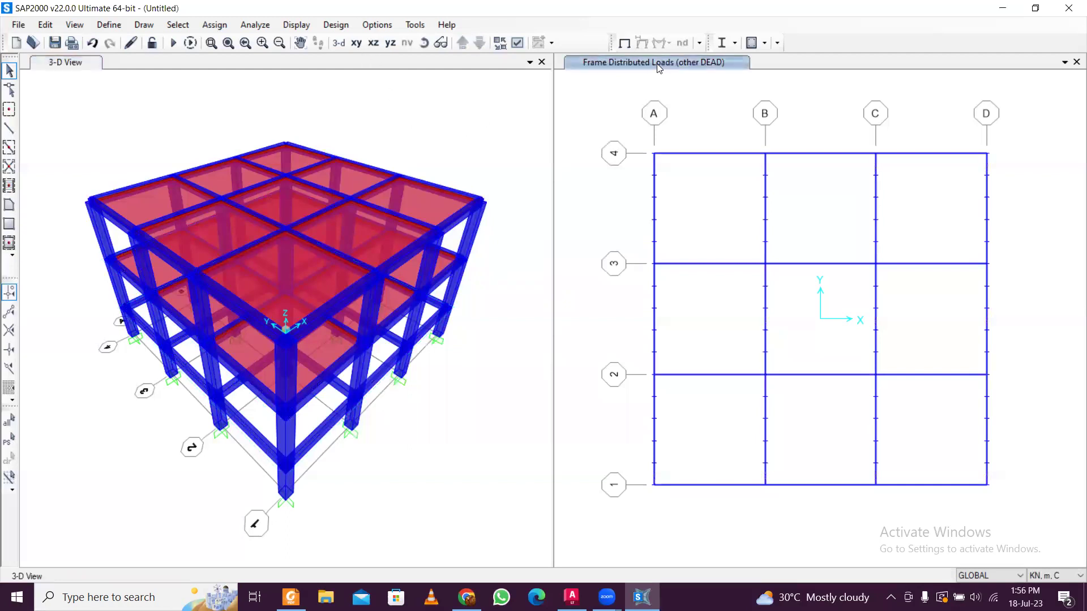
pyautogui.click(356, 43)
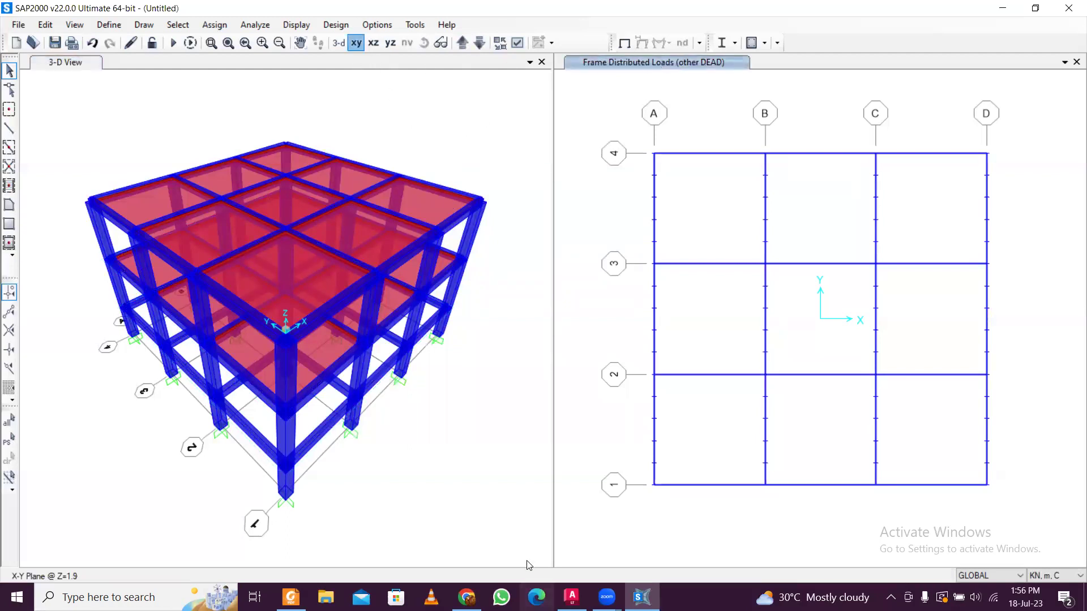
pyautogui.click(638, 317)
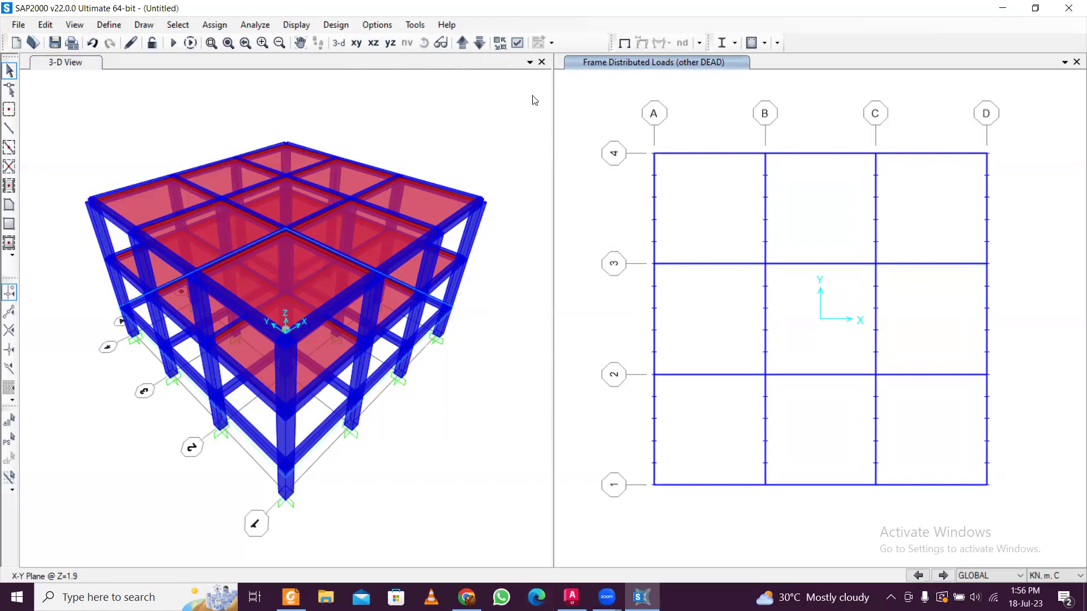
pyautogui.click(355, 43)
pyautogui.click(701, 62)
pyautogui.click(421, 133)
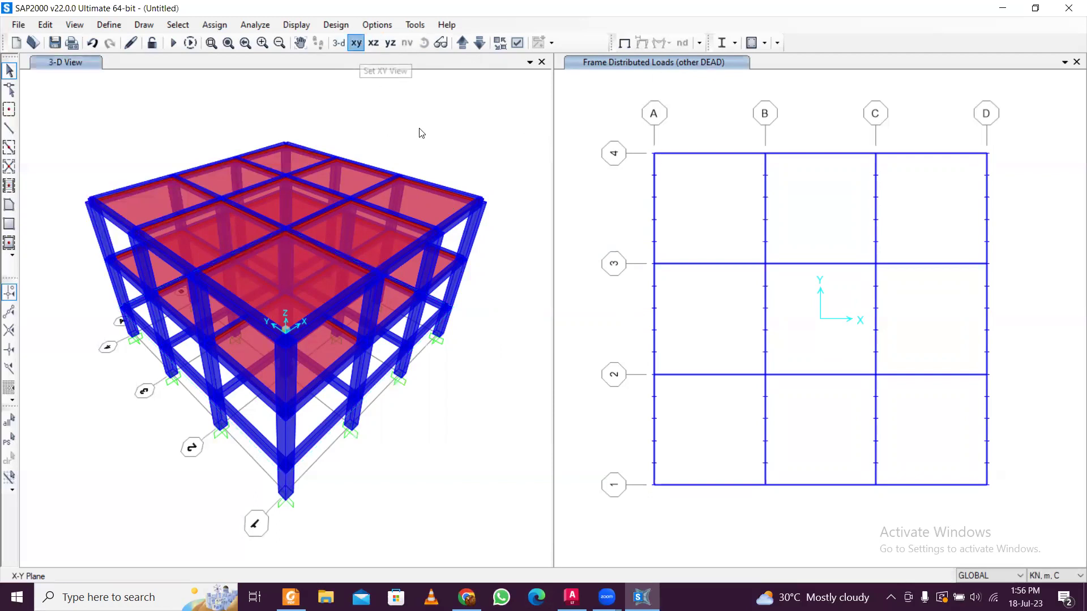
pyautogui.click(627, 66)
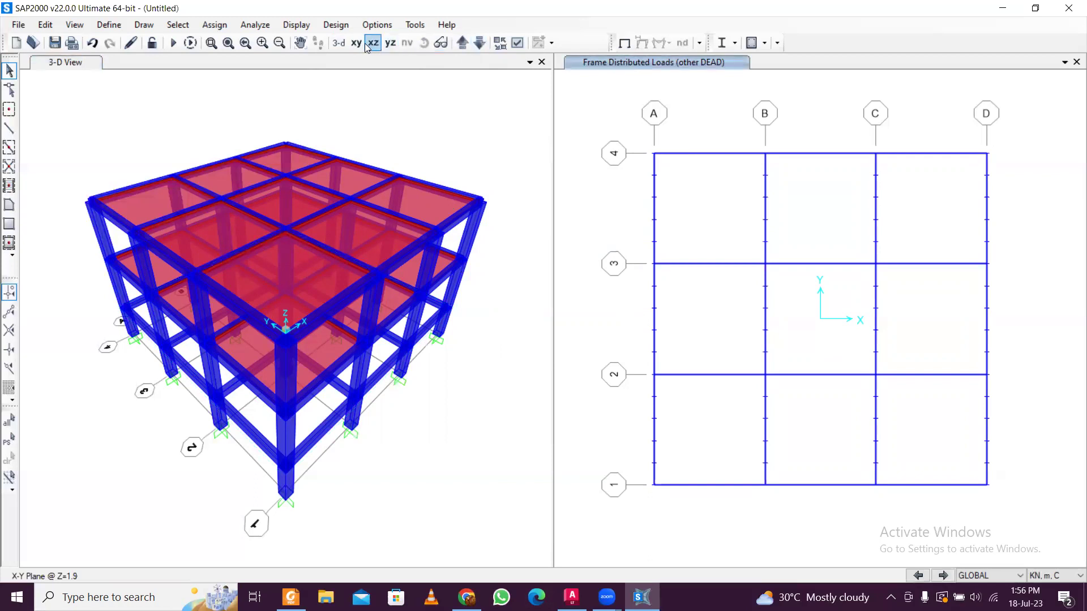
# Return the plan view to the undeformed shape and select the perimeter beams along grids A, 4, D and 1 at Z=7.9
pyautogui.click(624, 45)
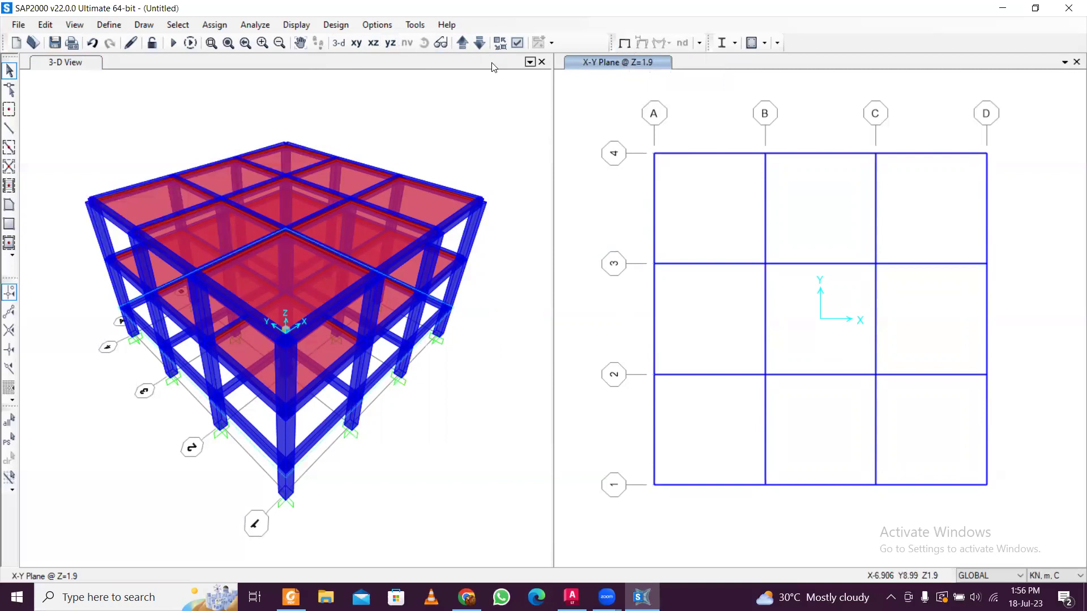
pyautogui.click(463, 45)
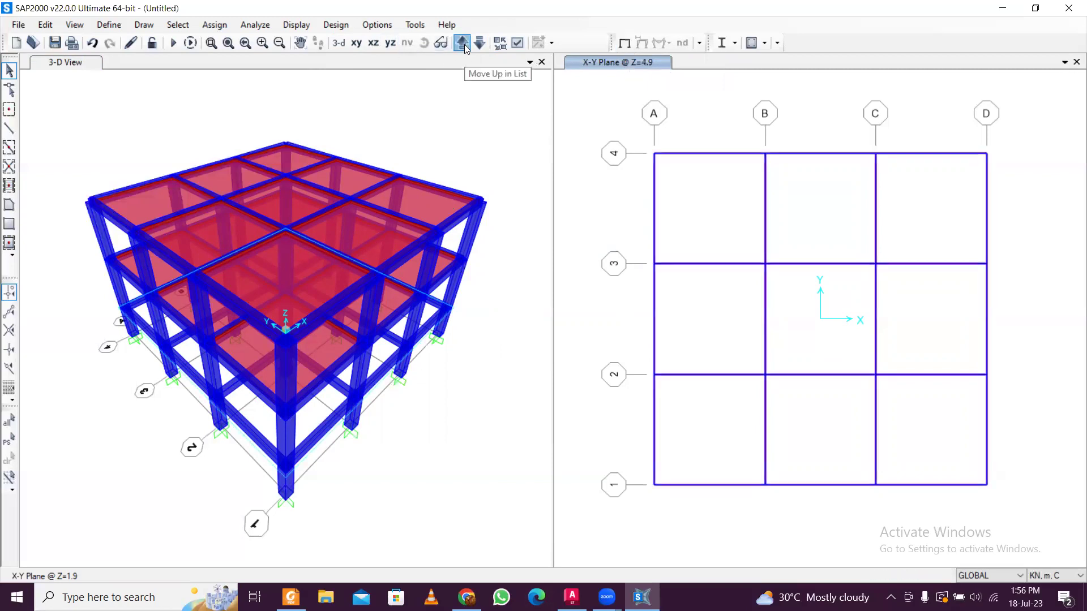
pyautogui.click(463, 43)
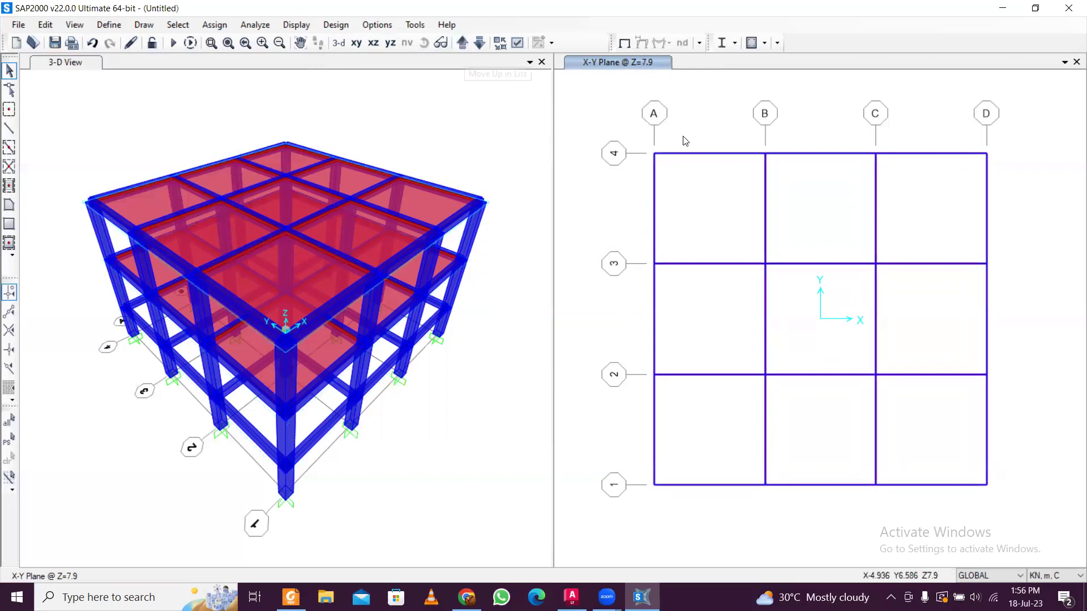
pyautogui.moveTo(631, 128); pyautogui.dragTo(692, 523)
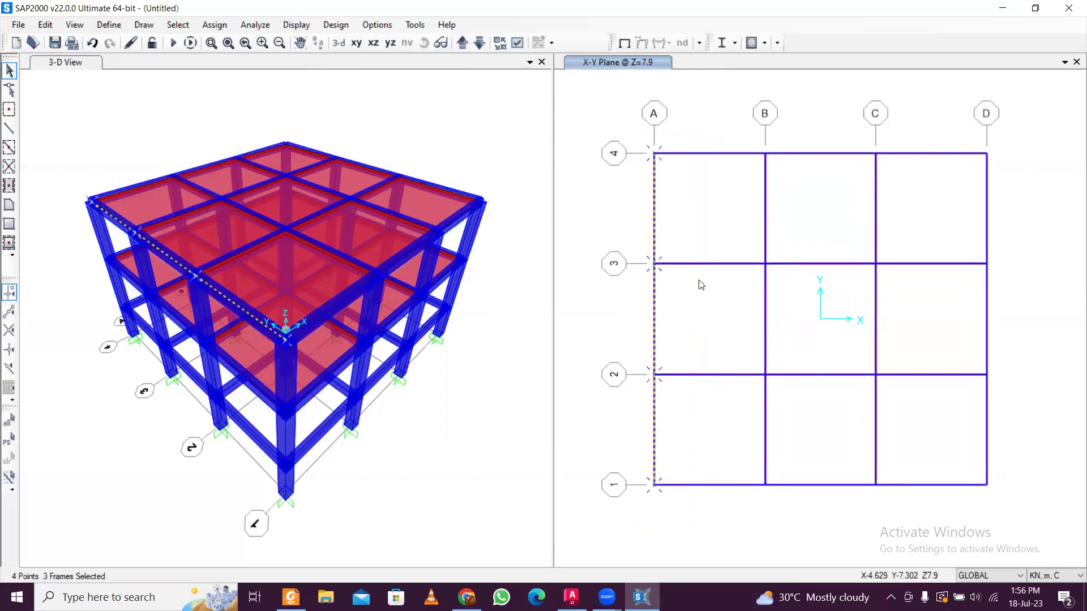
pyautogui.moveTo(631, 143); pyautogui.dragTo(1046, 184)
pyautogui.moveTo(970, 120); pyautogui.dragTo(1057, 516)
pyautogui.moveTo(617, 452); pyautogui.dragTo(1070, 533)
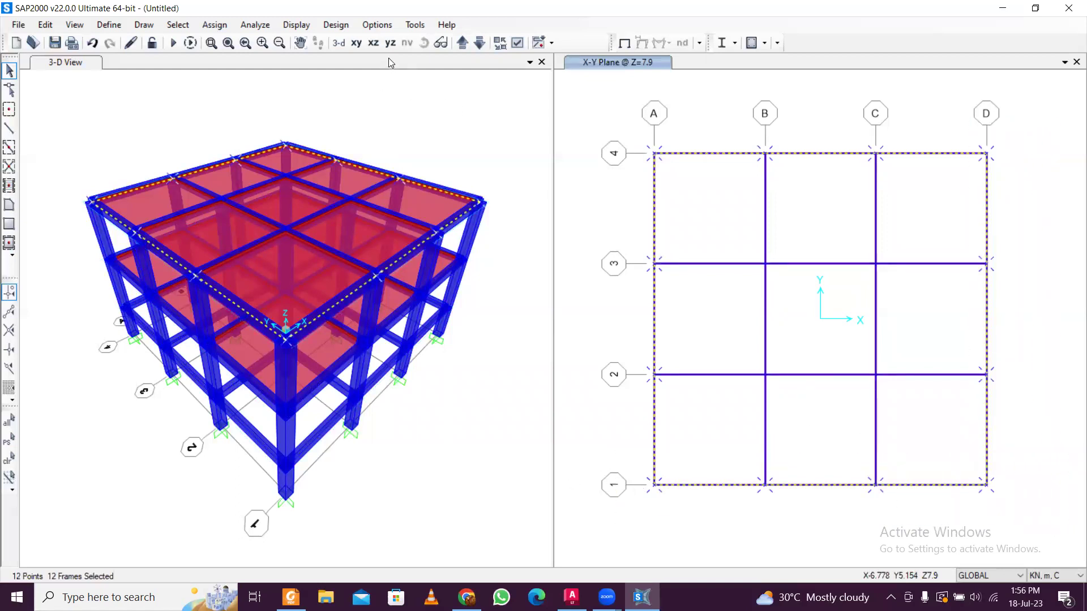
# Assign a 3 kN/m uniform gravity load to the selected roof perimeter beams under the other DEAD load pattern
pyautogui.click(214, 25)
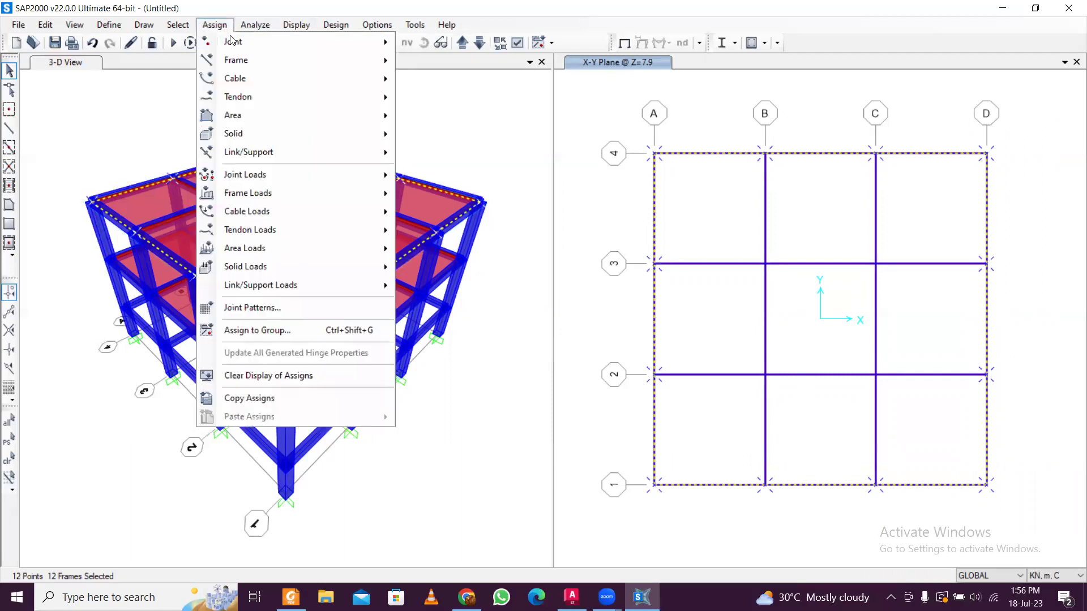
pyautogui.moveTo(323, 198)
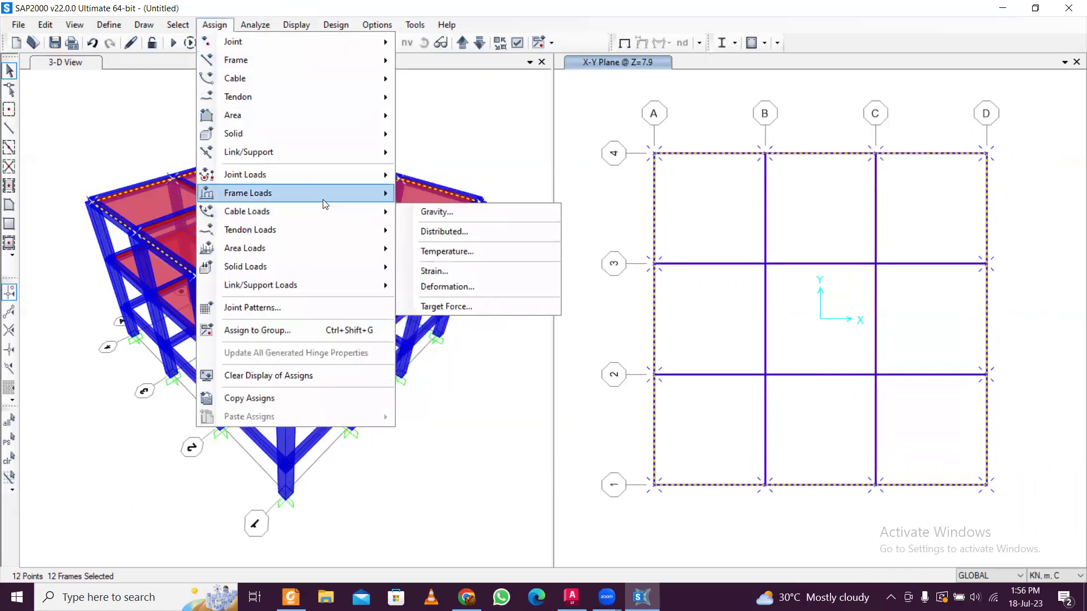
pyautogui.click(447, 234)
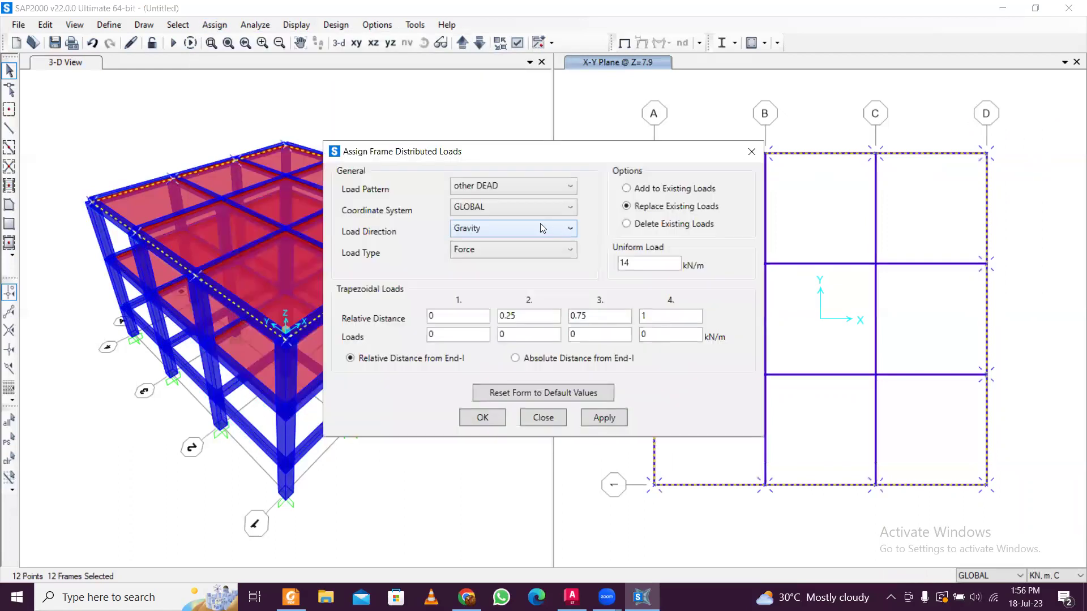
pyautogui.doubleClick(656, 265)
pyautogui.write('3')
pyautogui.click(614, 417)
pyautogui.click(493, 420)
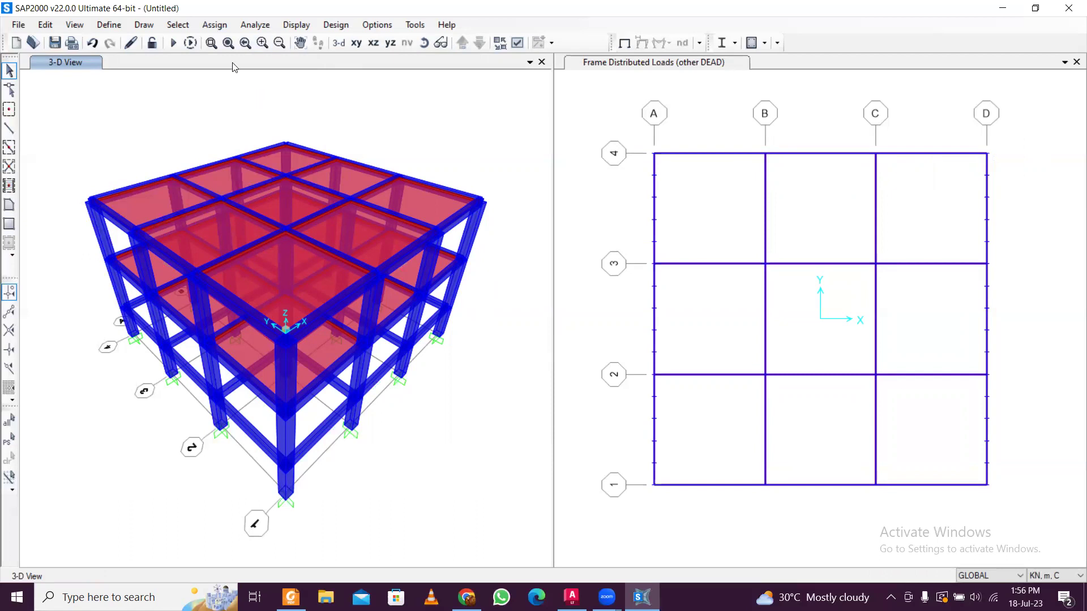
# Select all slab areas that use the S 125 area section
pyautogui.click(178, 24)
pyautogui.moveTo(226, 50)
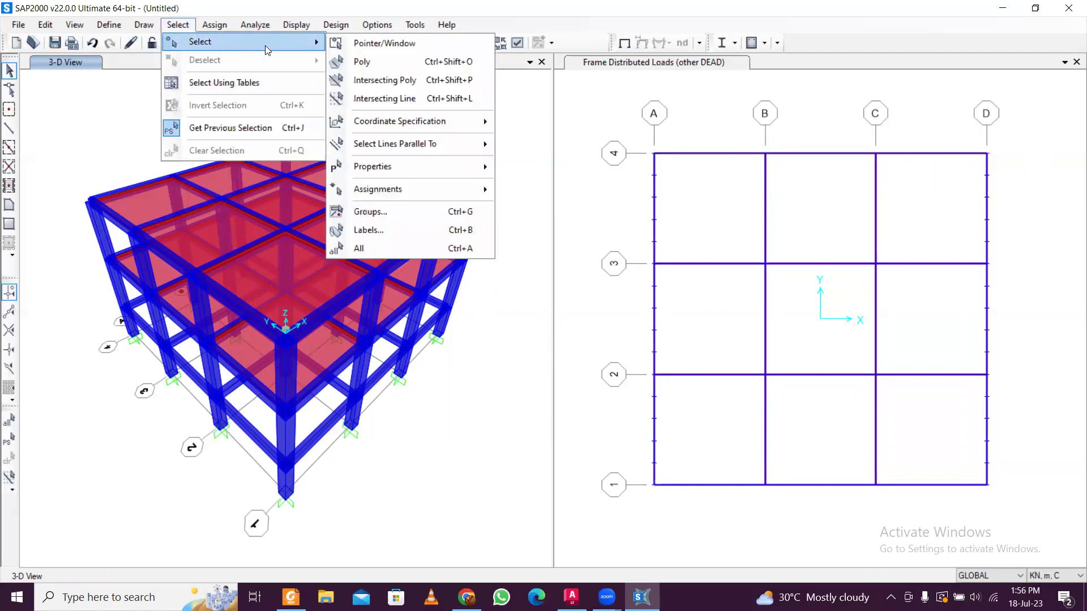
pyautogui.moveTo(461, 167)
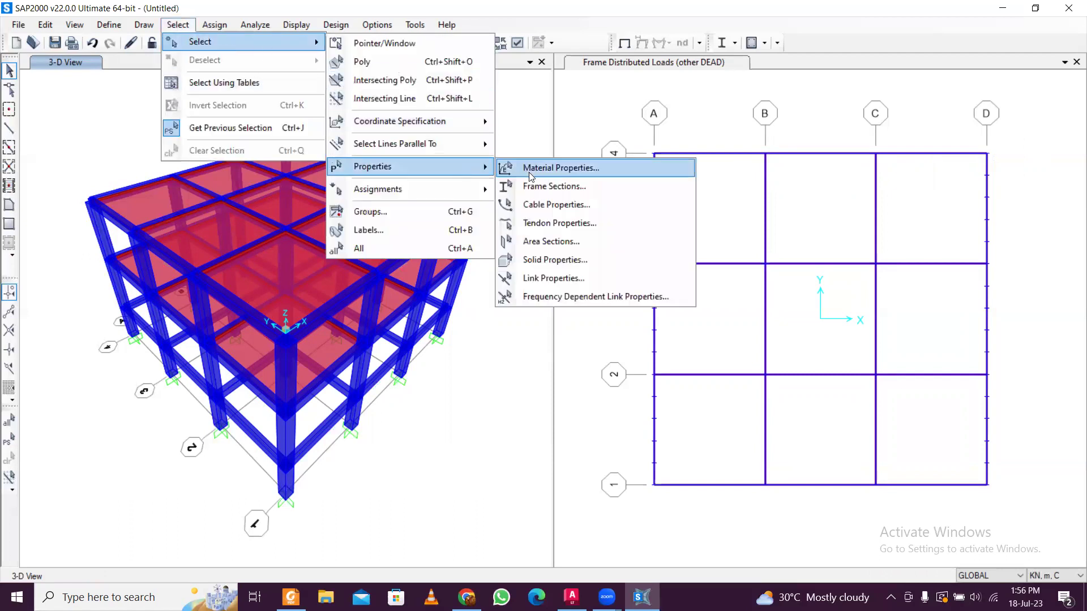
pyautogui.click(545, 242)
pyautogui.click(487, 223)
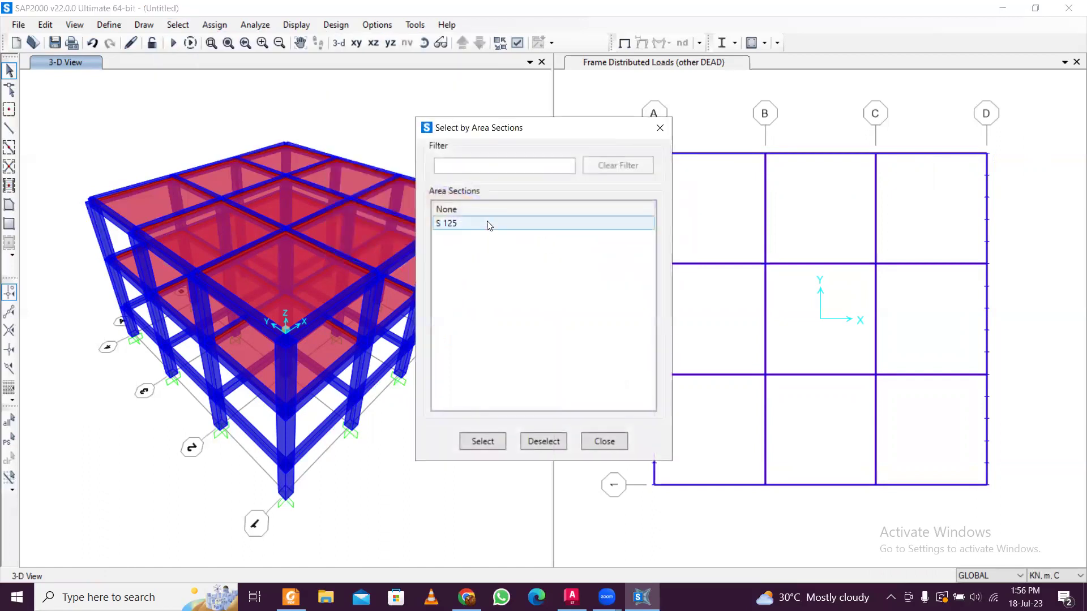
pyautogui.click(501, 442)
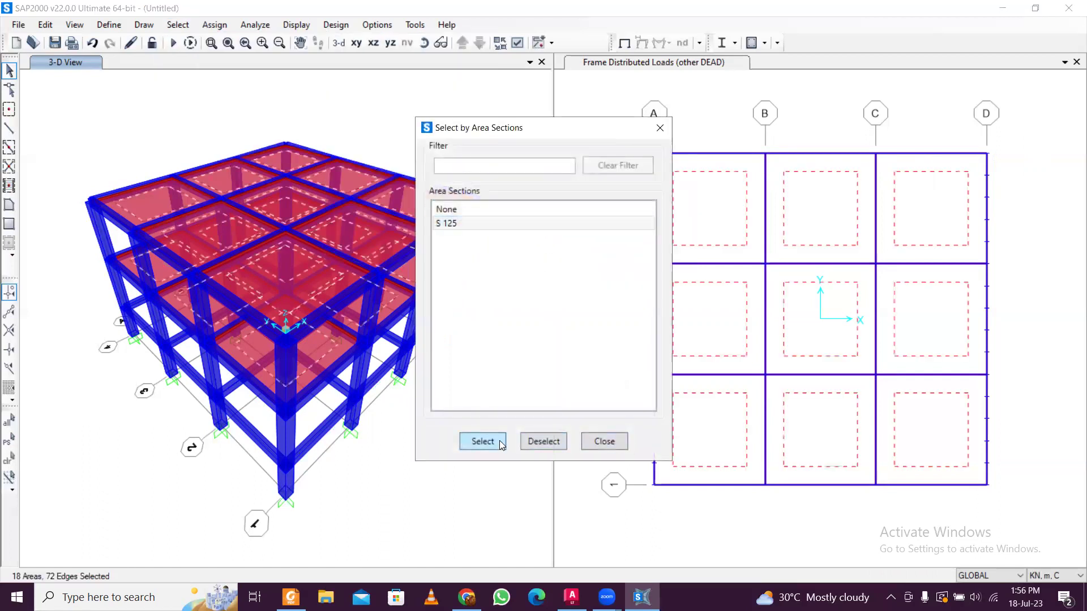
pyautogui.click(603, 441)
# Assign a 0.5 kN/m² uniform shell gravity load to the selected slabs under the other DEAD load pattern, replacing existing loads
pyautogui.click(214, 24)
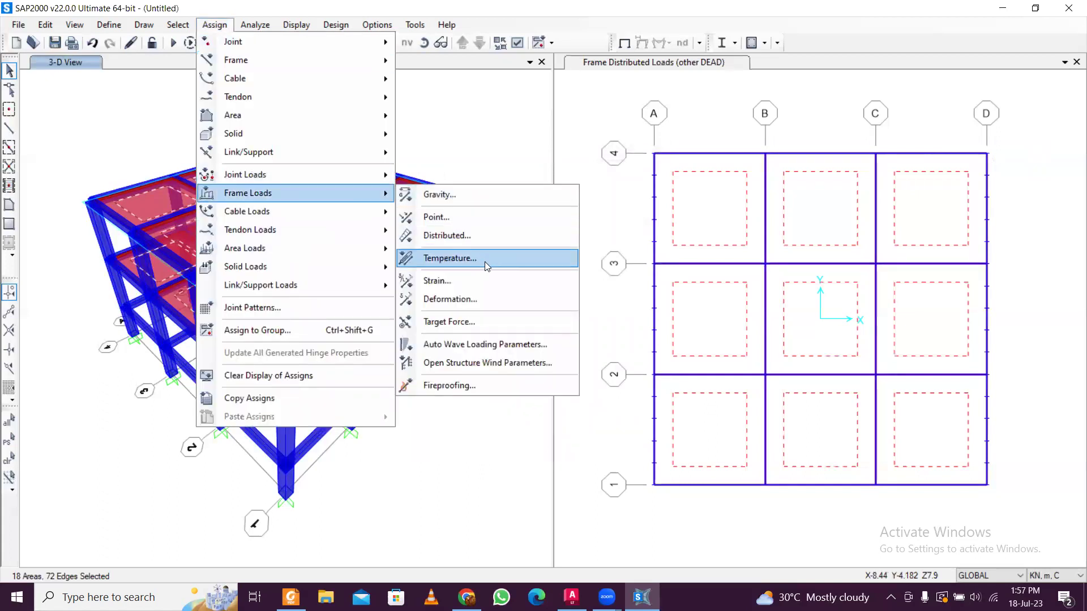
pyautogui.moveTo(320, 230)
pyautogui.moveTo(339, 252)
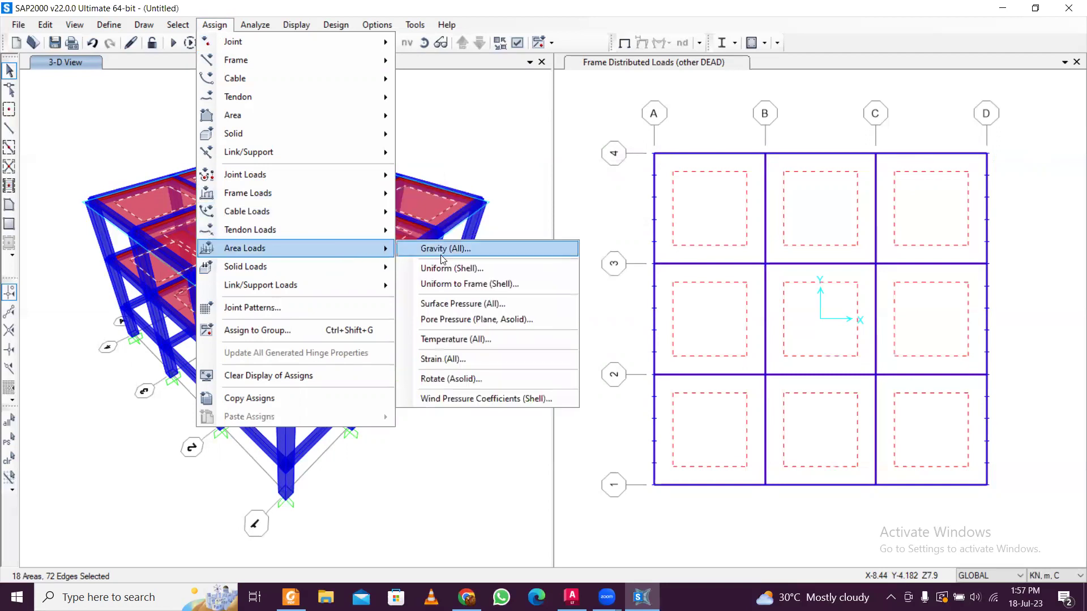
pyautogui.click(448, 267)
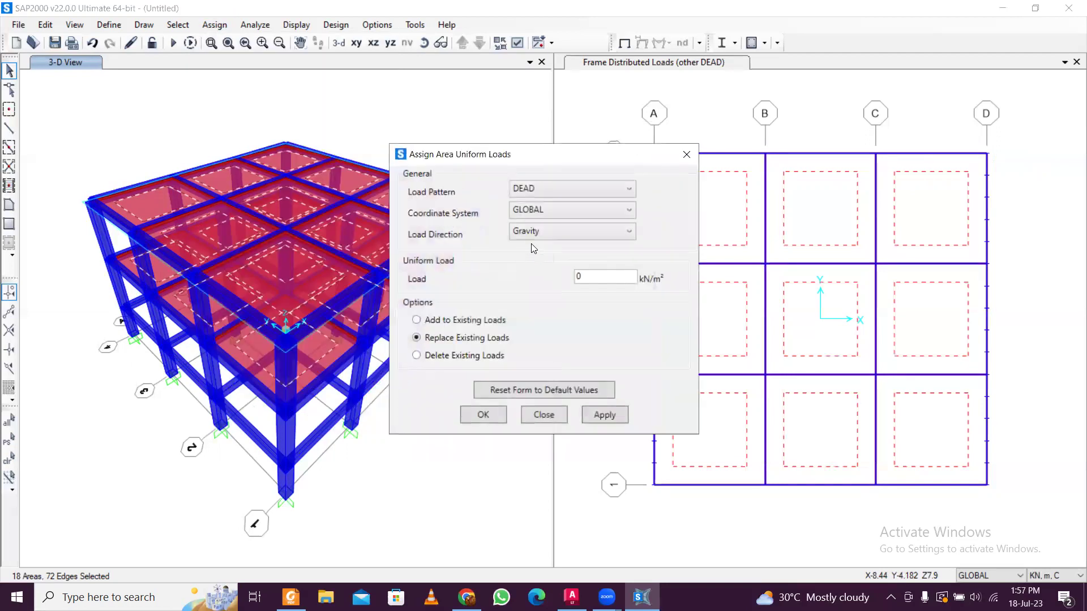
pyautogui.doubleClick(582, 273)
pyautogui.click(558, 191)
pyautogui.click(552, 262)
pyautogui.click(619, 416)
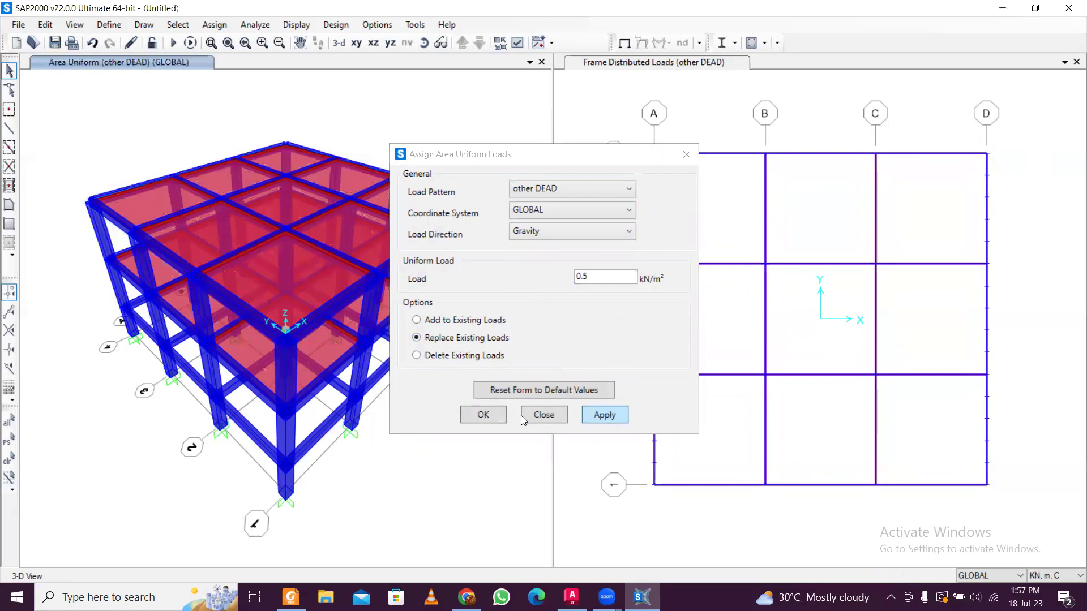
pyautogui.click(488, 416)
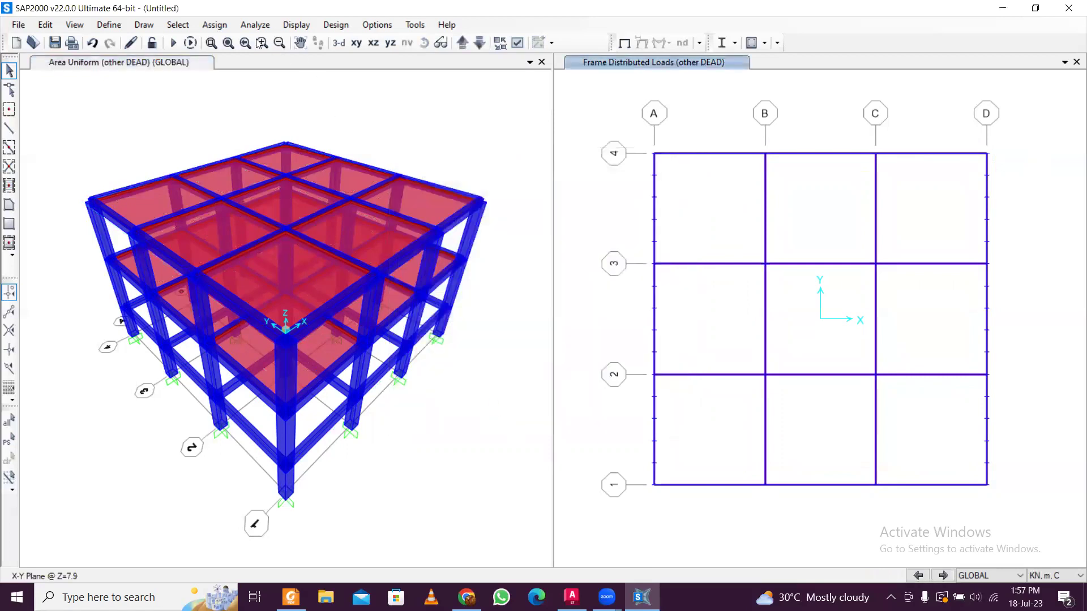
# Restore the previous selection so all the S 125 slabs are selected again
pyautogui.click(178, 25)
pyautogui.click(224, 90)
pyautogui.click(178, 25)
pyautogui.click(187, 26)
pyautogui.click(186, 26)
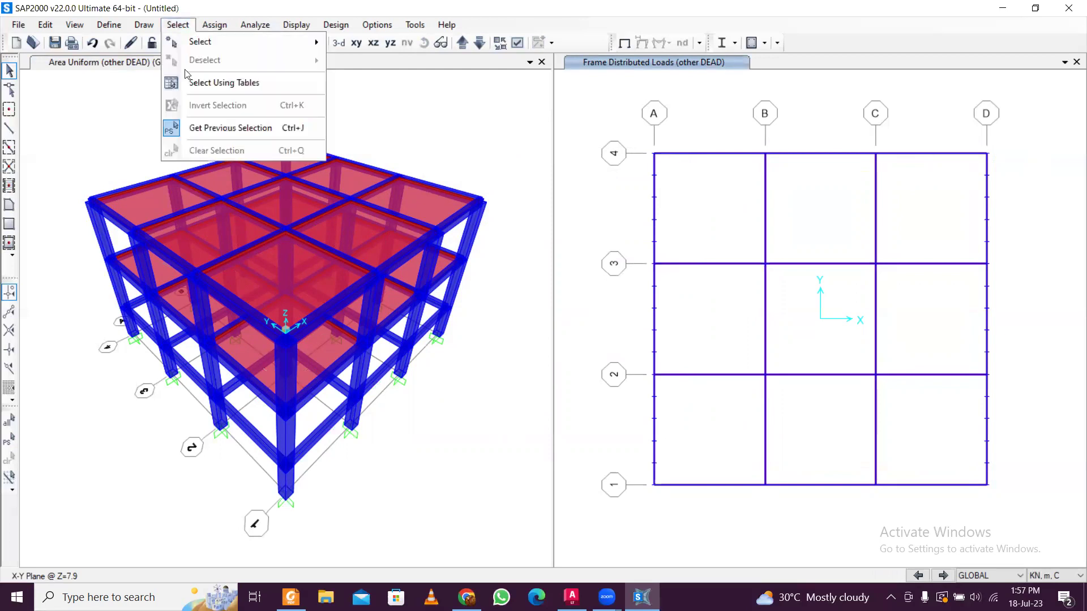
pyautogui.click(205, 127)
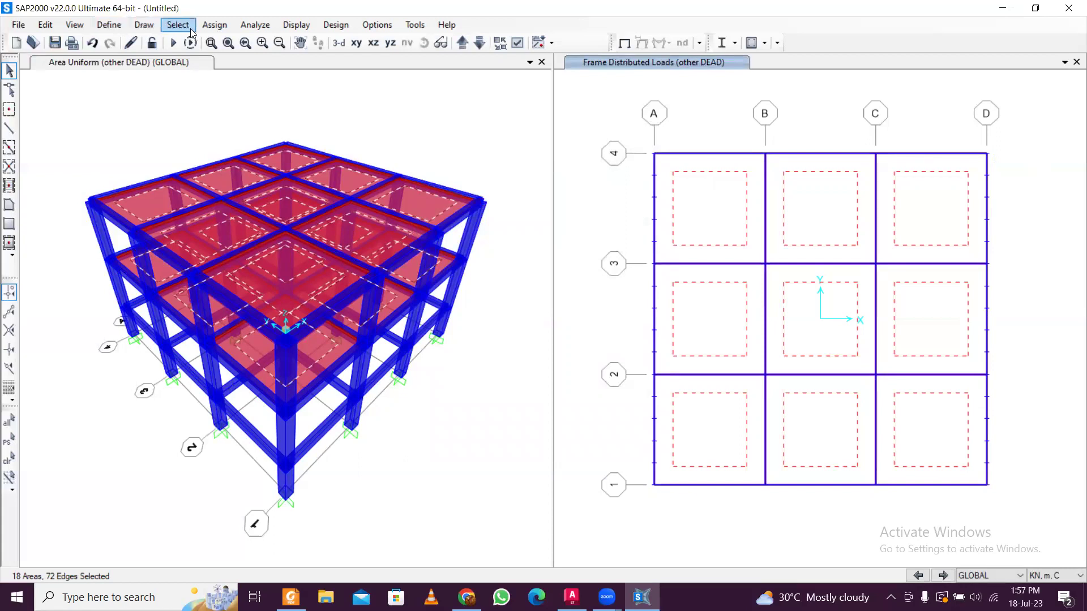
# Assign a 2 kN/m² uniform shell gravity load to the reselected slabs under the Live load pattern, replacing existing loads
pyautogui.click(226, 26)
pyautogui.moveTo(328, 248)
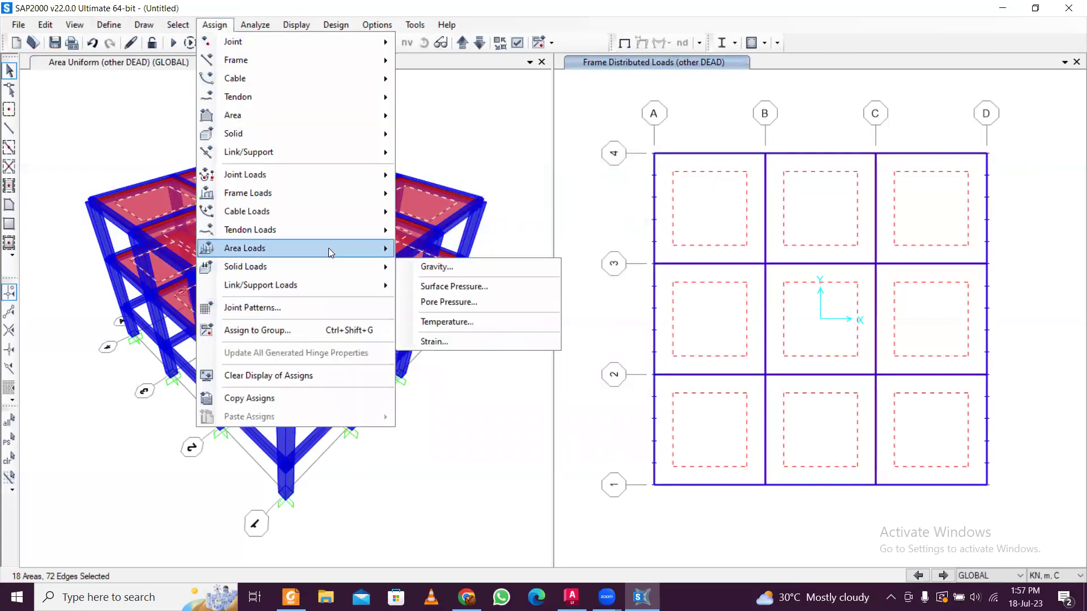
pyautogui.click(461, 268)
pyautogui.click(589, 189)
pyautogui.click(621, 247)
pyautogui.click(432, 281)
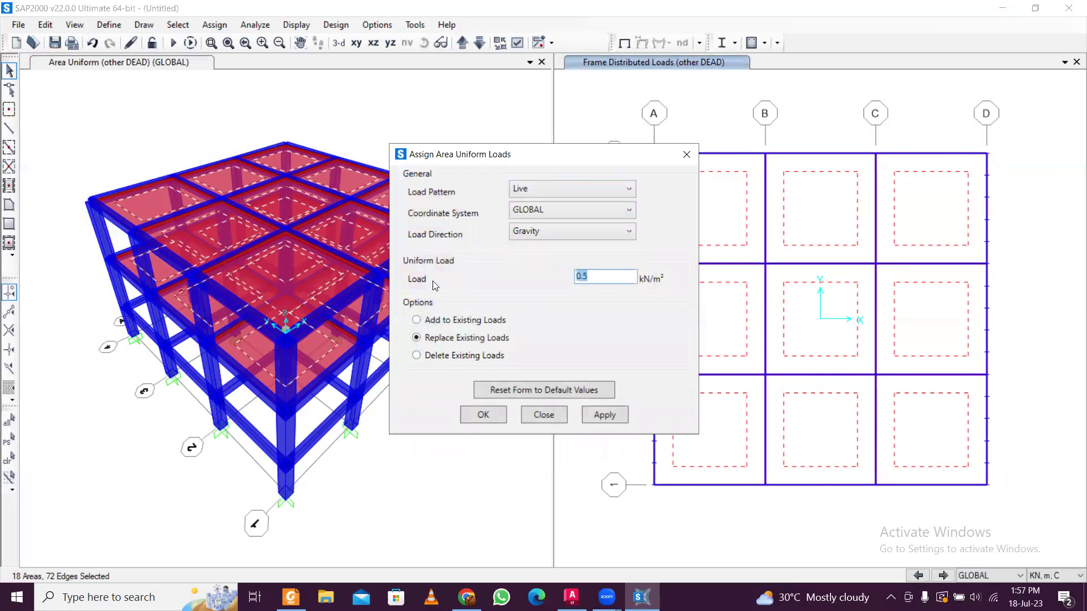
pyautogui.write('2')
pyautogui.click(601, 413)
pyautogui.click(475, 415)
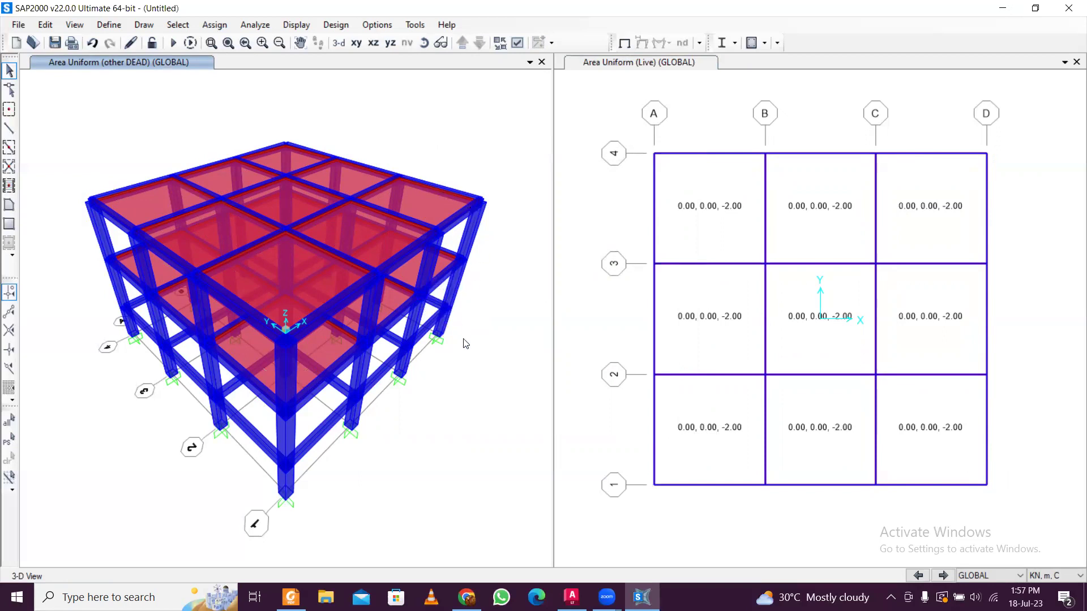
# Run the analysis for all load cases, saving the model as dfcd
pyautogui.moveTo(466, 344); pyautogui.dragTo(487, 346, button='middle')
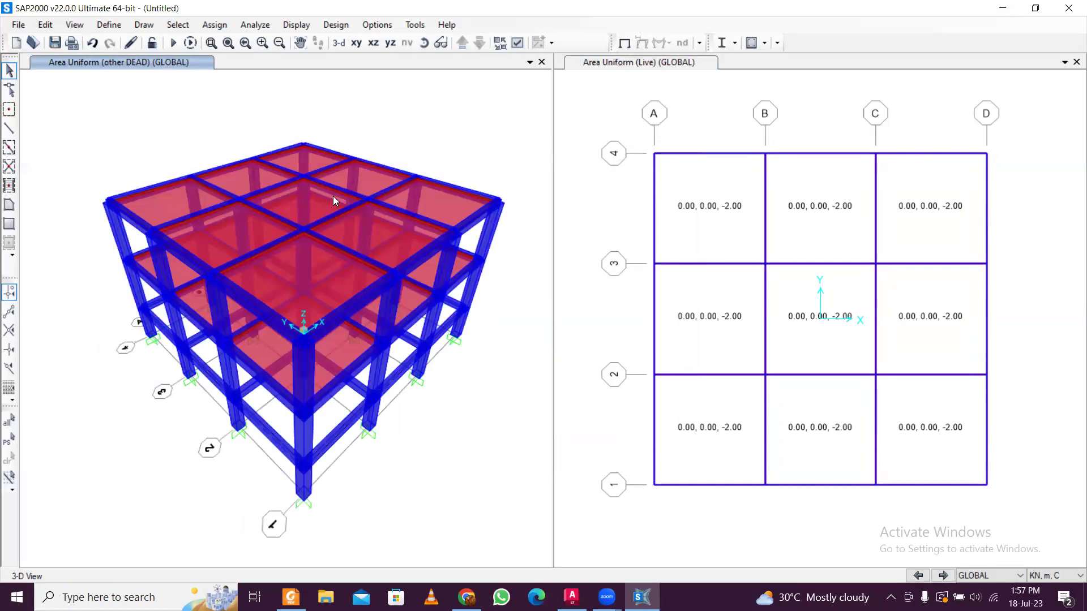
pyautogui.moveTo(398, 122); pyautogui.dragTo(403, 145, button='middle')
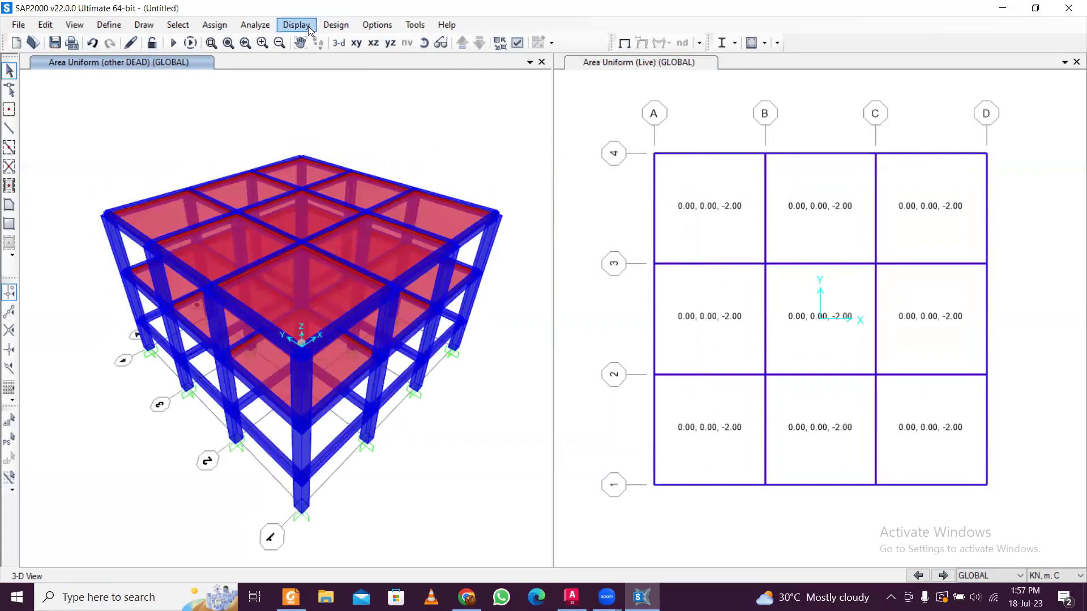
pyautogui.click(336, 26)
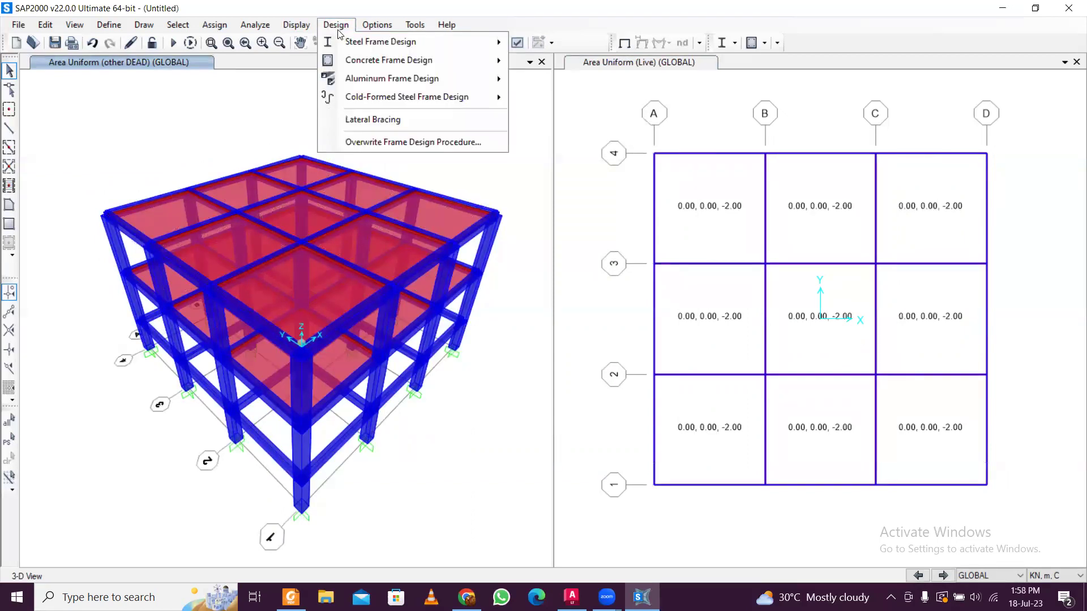
pyautogui.moveTo(255, 25)
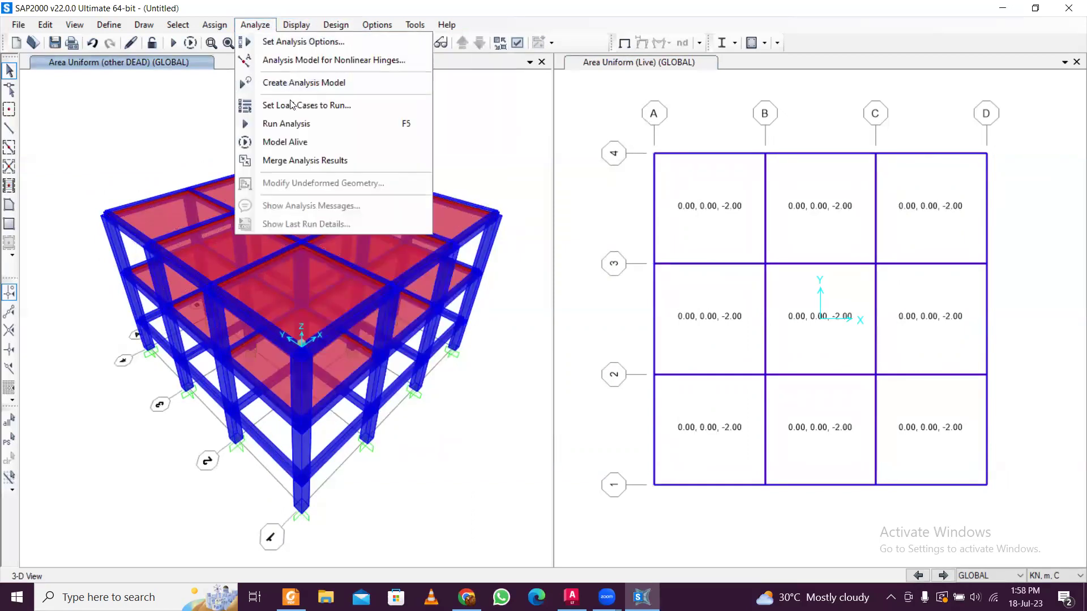
pyautogui.click(304, 125)
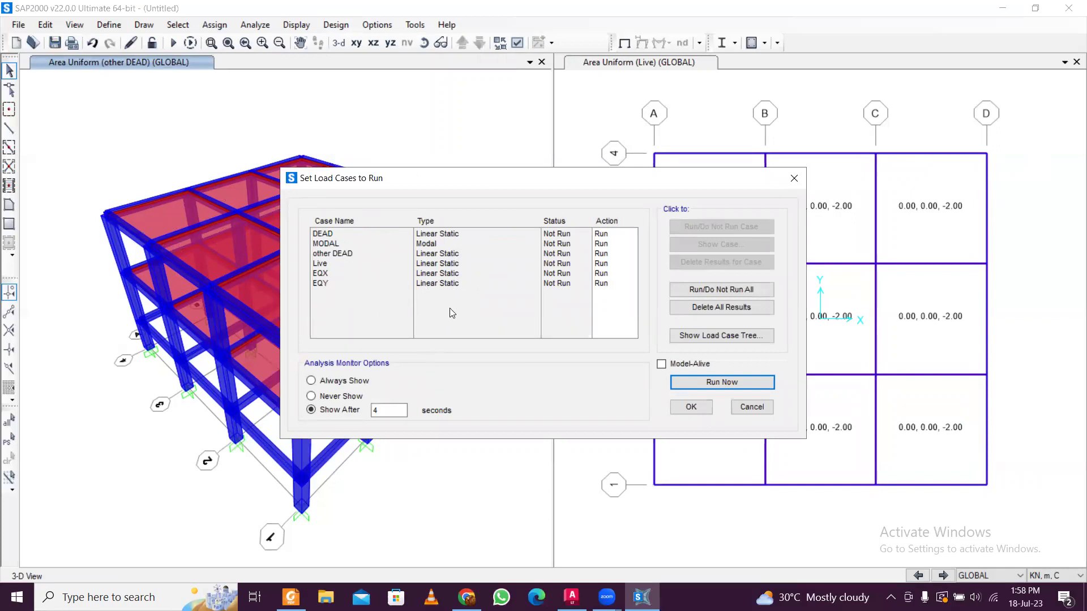
pyautogui.click(724, 385)
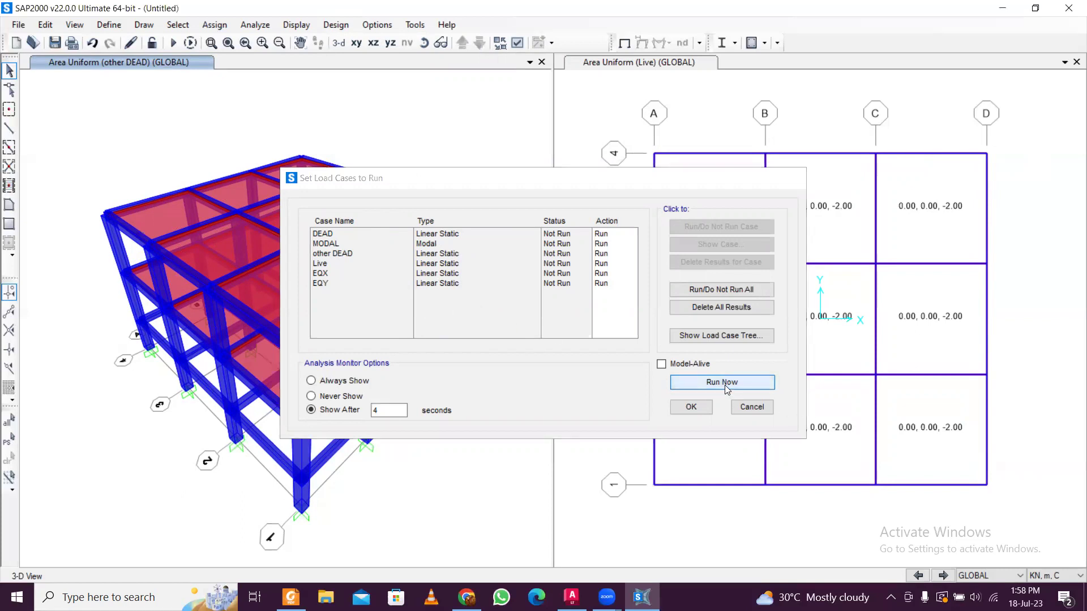
pyautogui.write('dfcd')
pyautogui.click(425, 333)
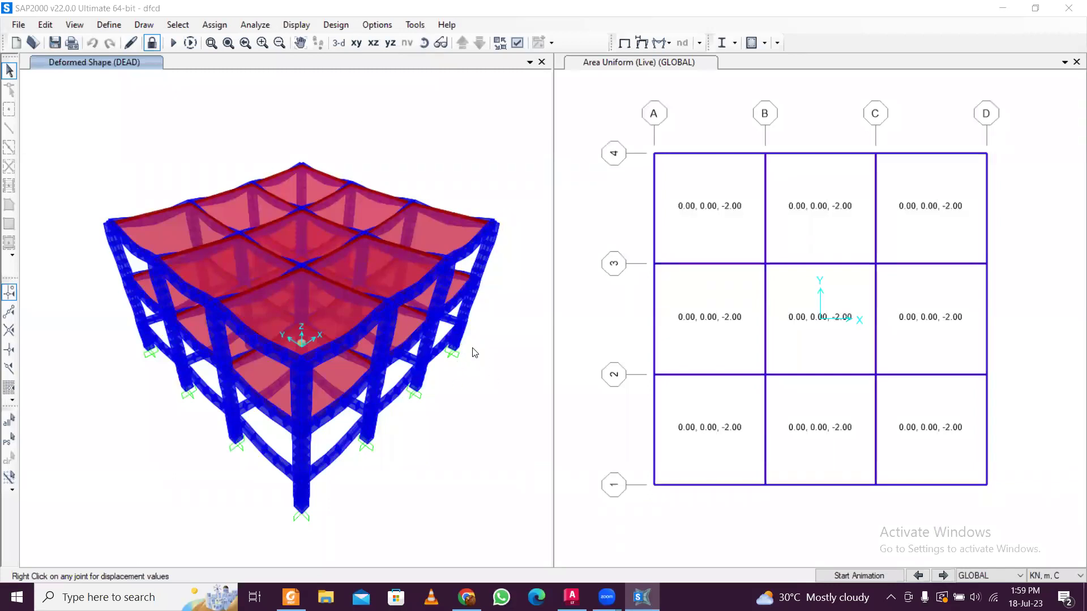
# Change the view type of the 3-D deformed shape window from Extrude to Standard
pyautogui.click(76, 25)
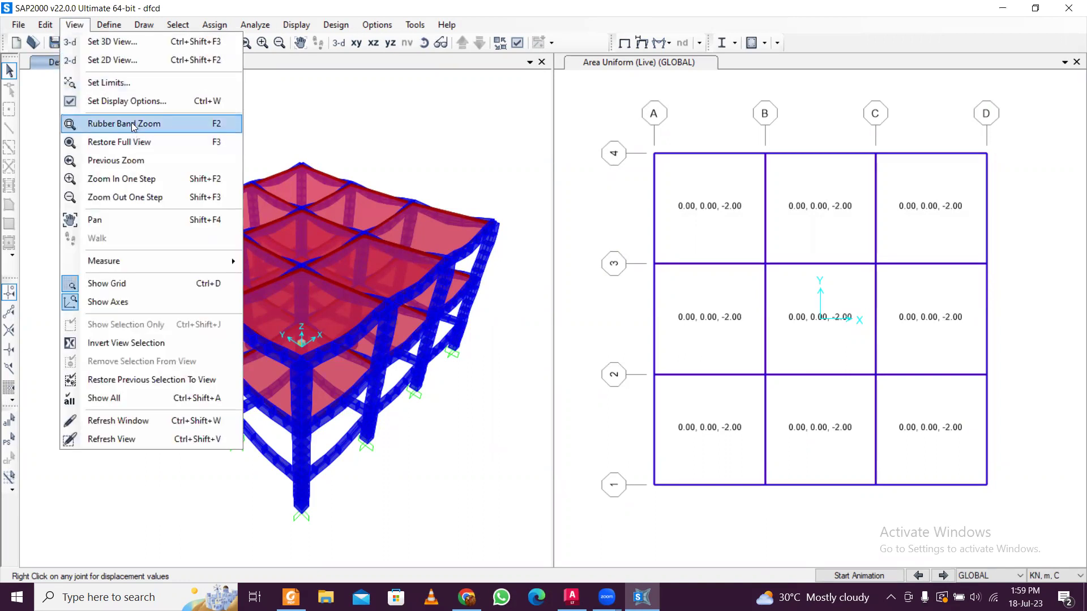
pyautogui.click(131, 101)
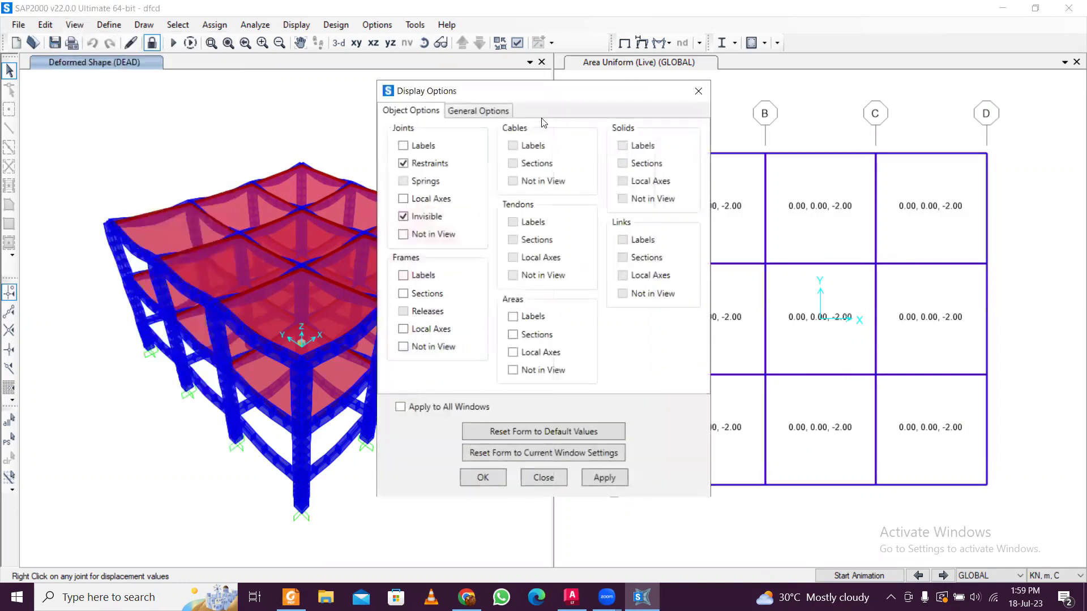
pyautogui.click(485, 112)
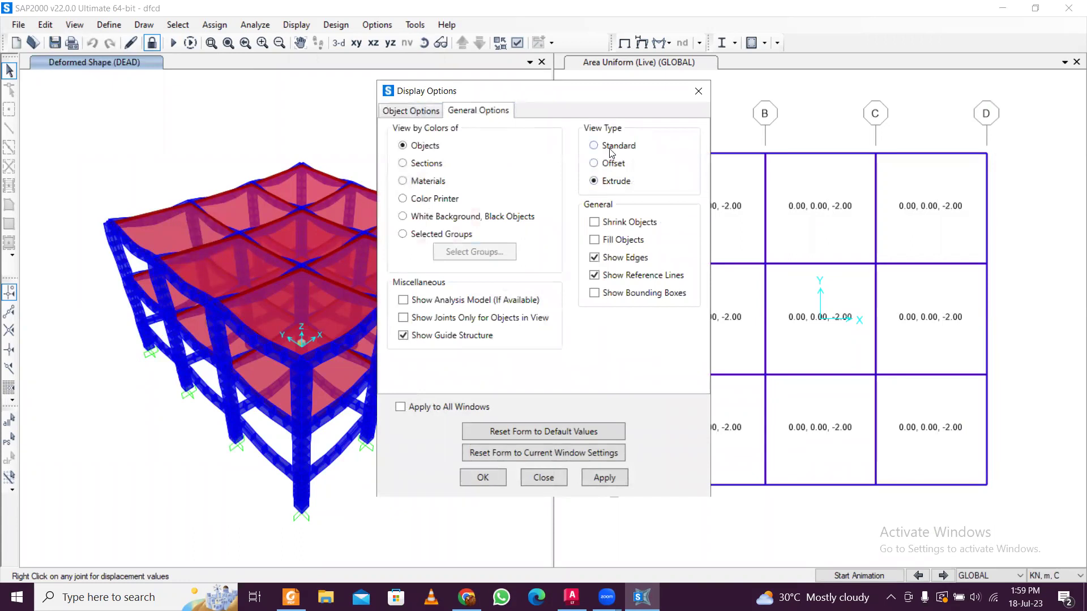
pyautogui.click(603, 477)
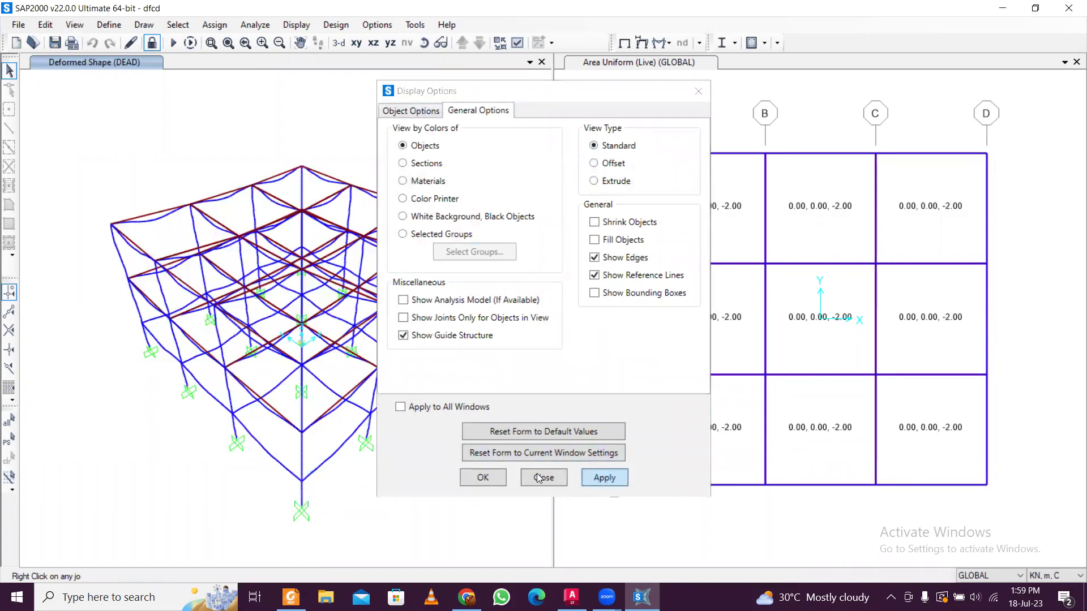
pyautogui.click(496, 481)
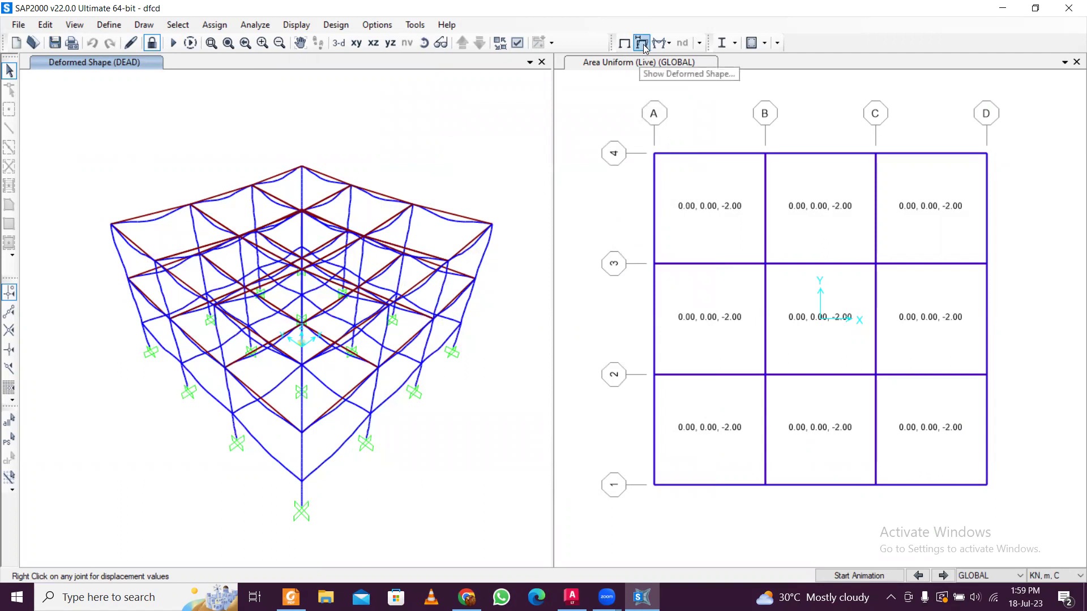
# Display the joint reactions for combination UDCON4 as tabulated values and examine them at the base supports
pyautogui.click(660, 45)
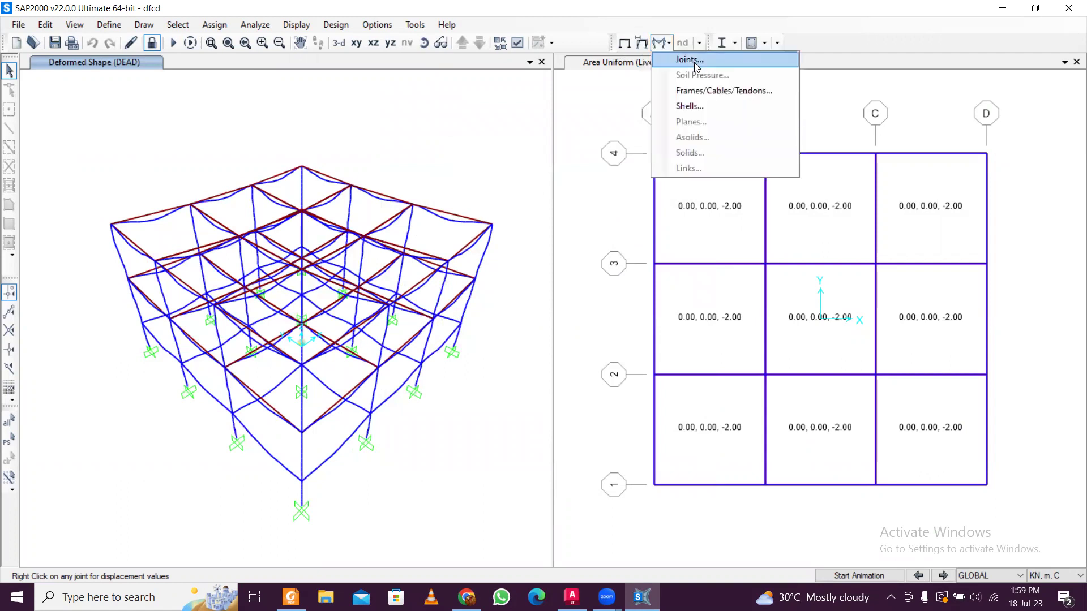
pyautogui.click(680, 56)
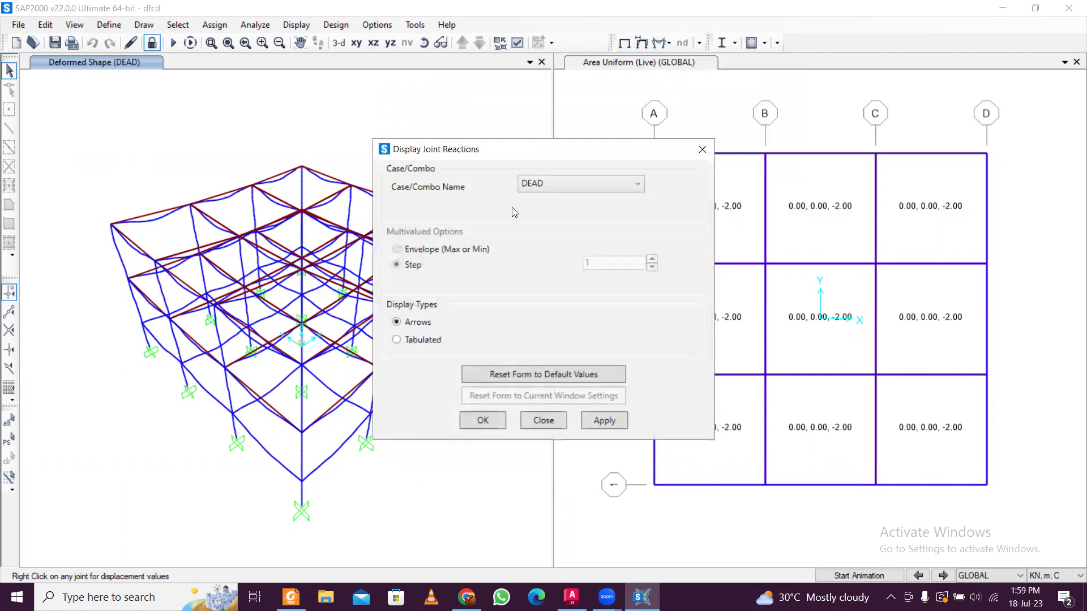
pyautogui.click(582, 187)
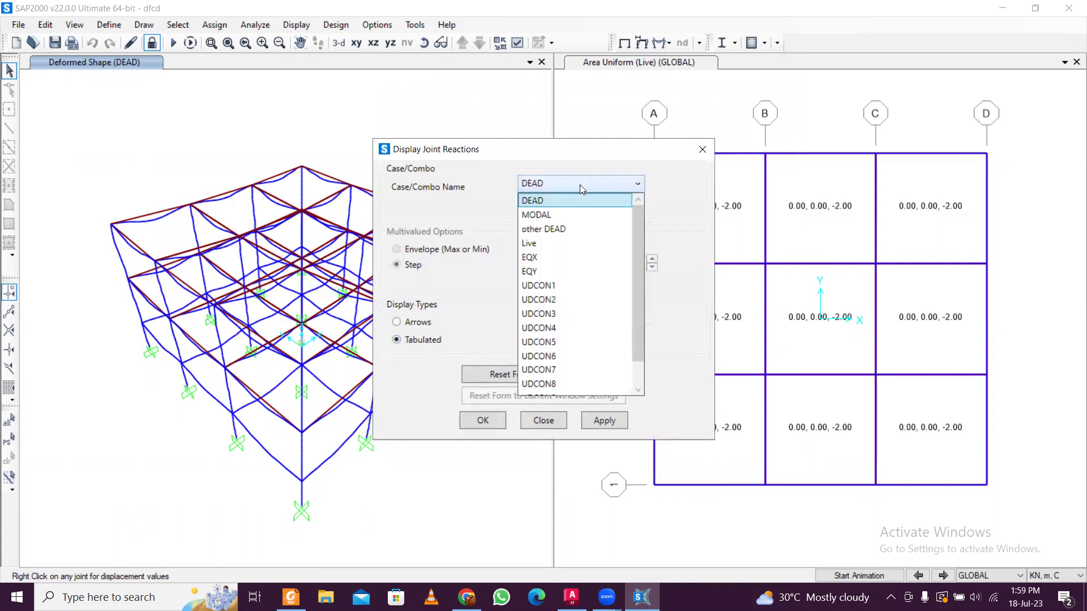
pyautogui.click(586, 328)
pyautogui.click(601, 421)
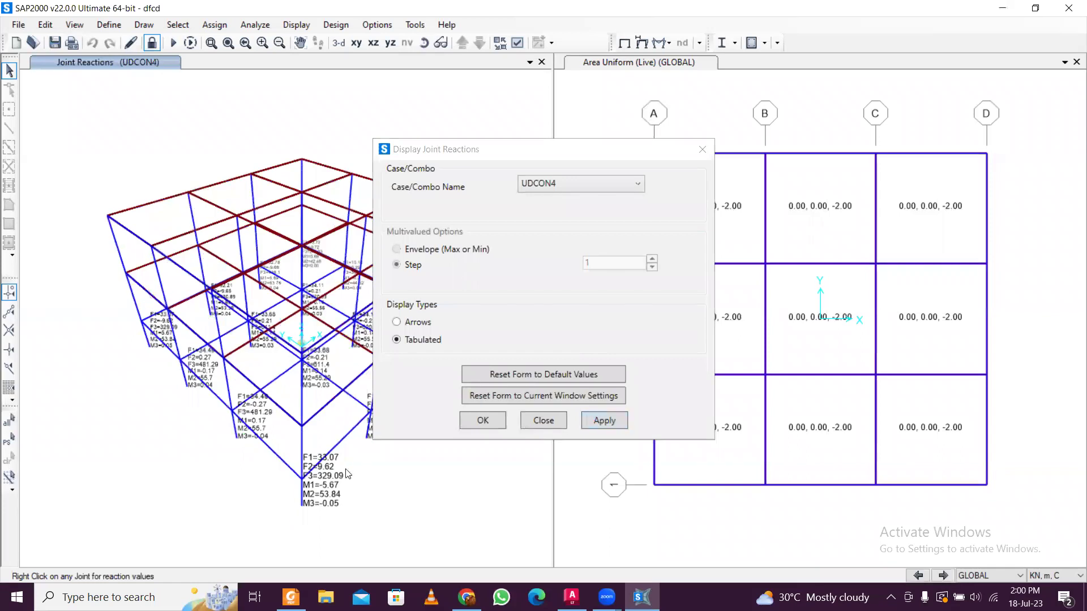
pyautogui.scroll(3, 324, 485)
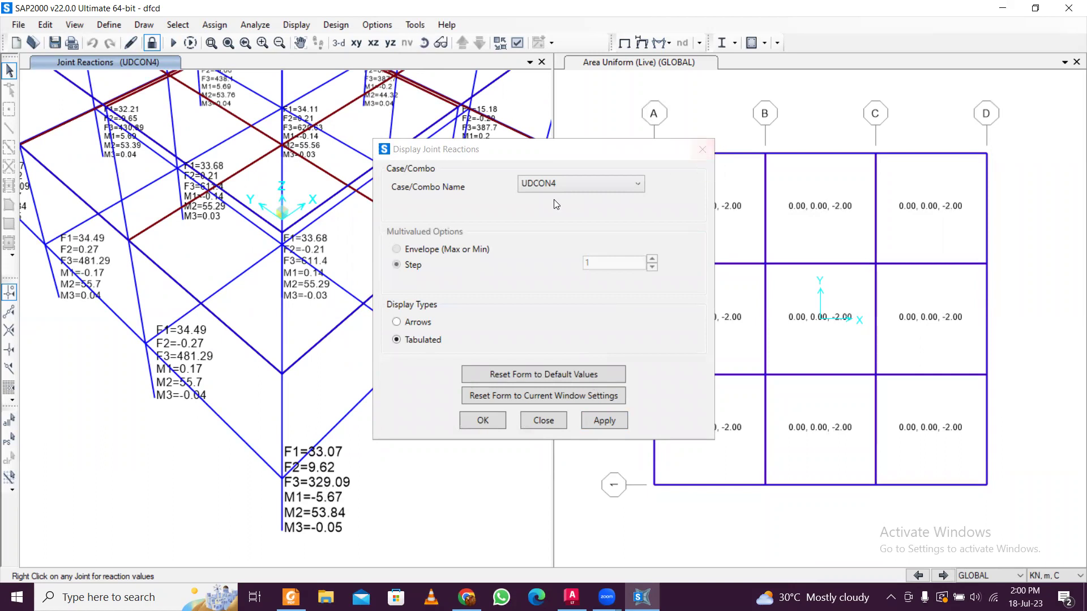
# Look through the load cases and combinations available for the joint reactions, and close the display settings
pyautogui.click(573, 182)
pyautogui.scroll(2, 594, 242)
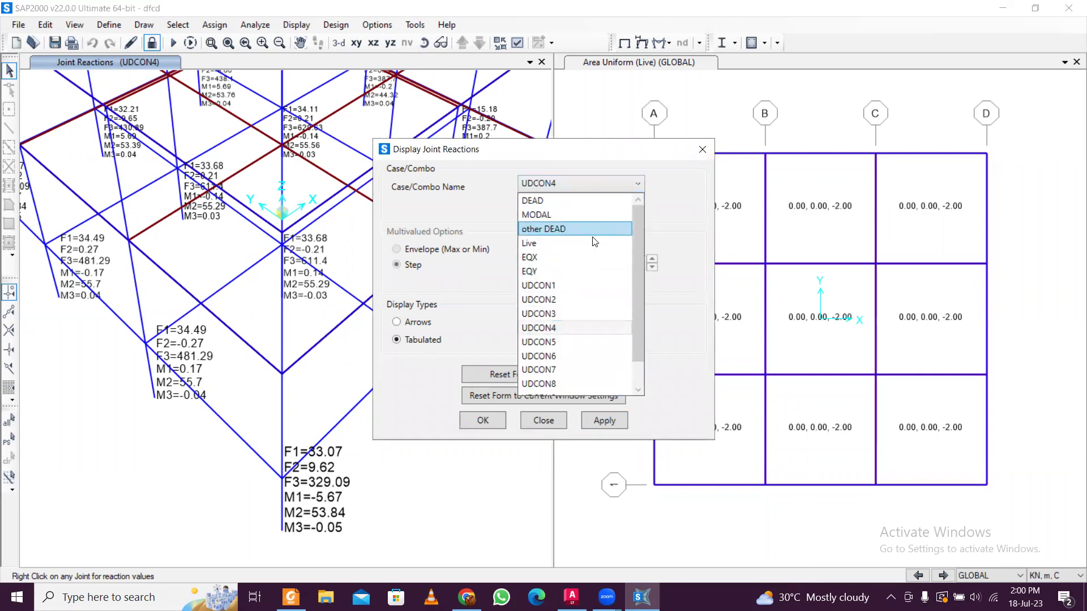
pyautogui.scroll(-2, 594, 242)
pyautogui.scroll(2, 594, 241)
pyautogui.press('Down')
pyautogui.press('Down')
pyautogui.press('Down')
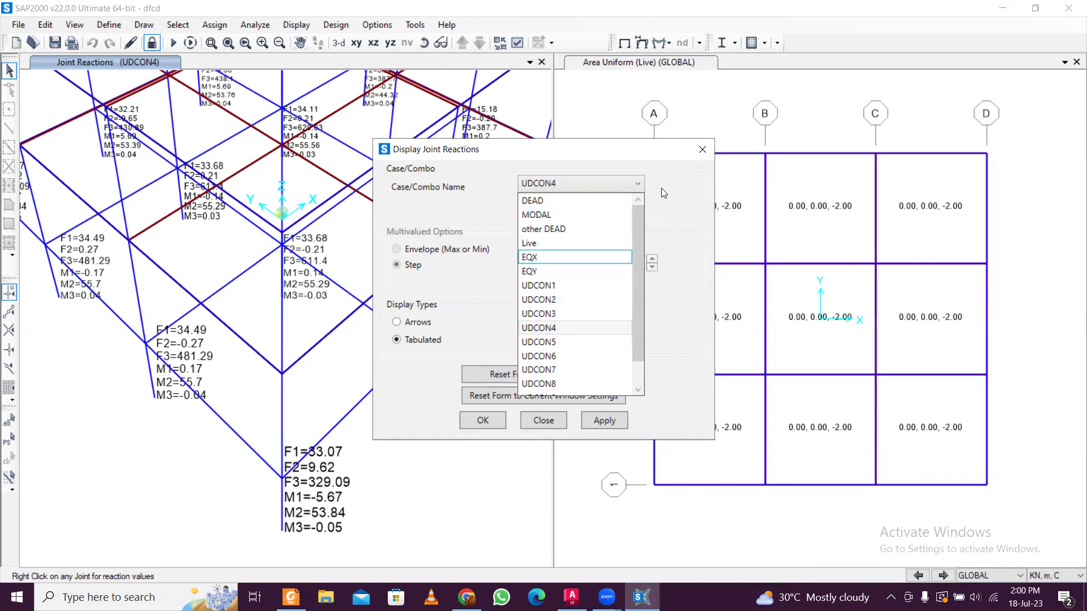
pyautogui.click(695, 155)
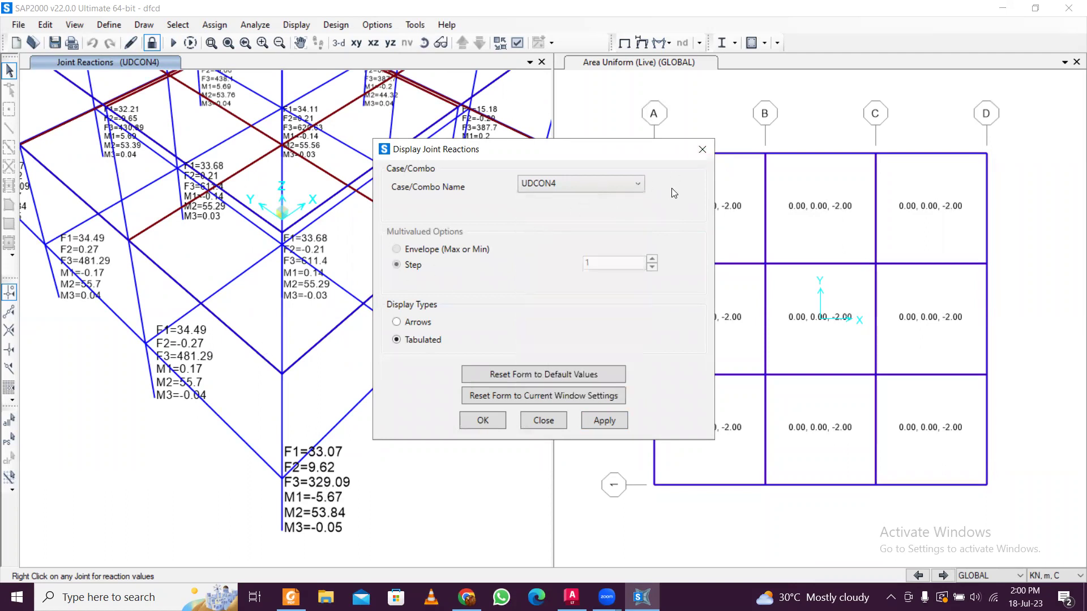
pyautogui.click(701, 151)
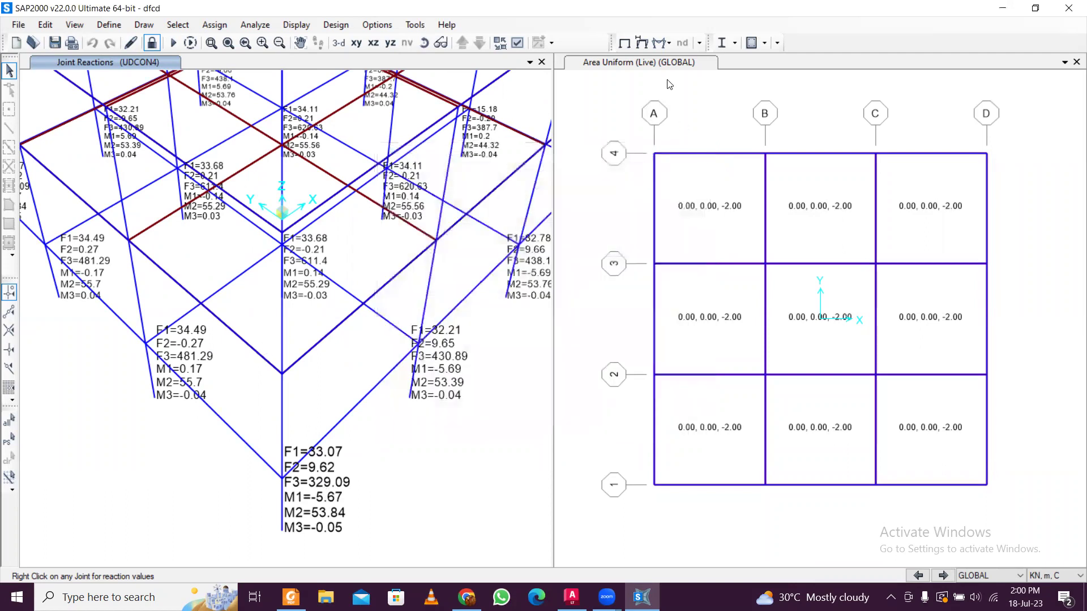
pyautogui.click(670, 44)
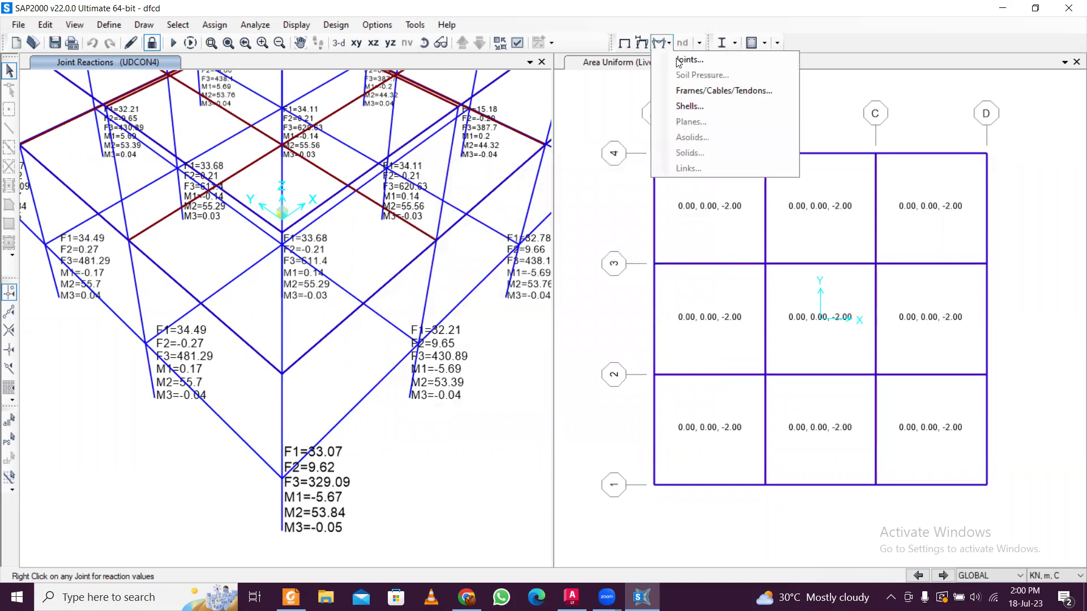
pyautogui.click(696, 91)
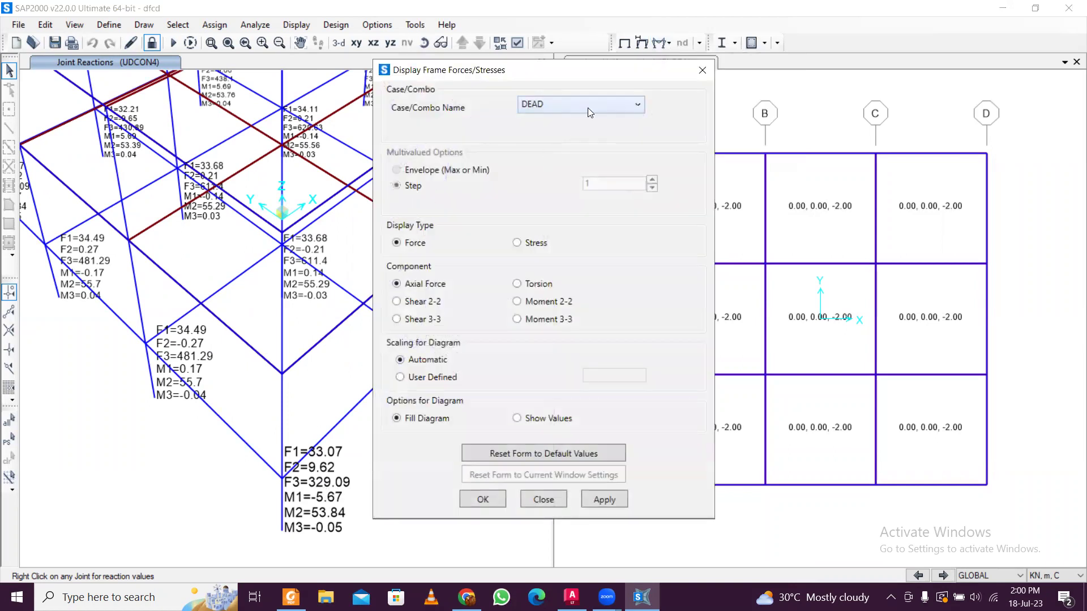
pyautogui.click(702, 70)
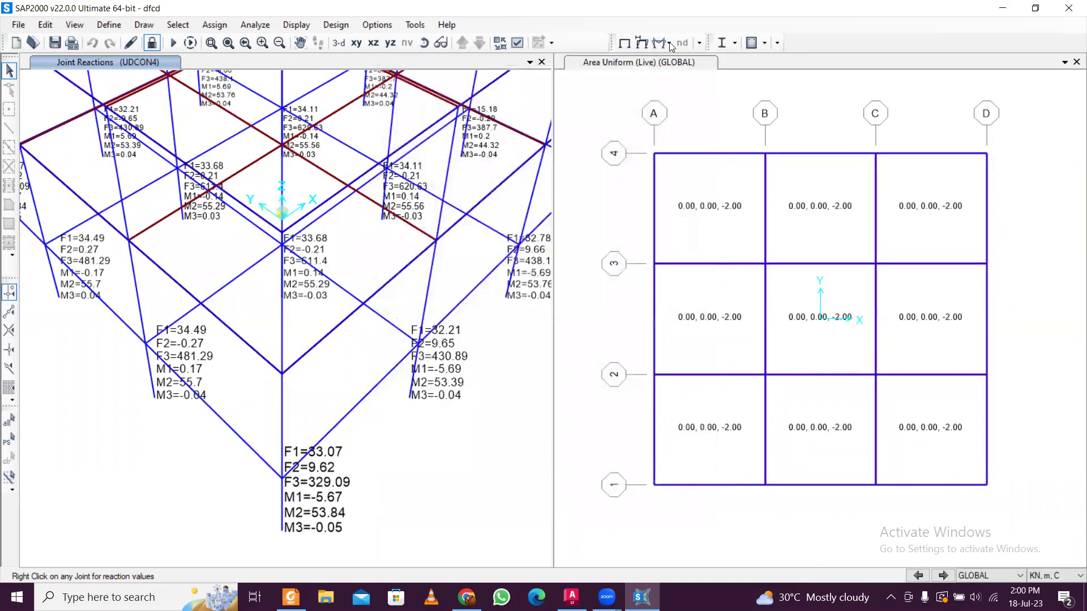
# Display the Shear 2-2 force diagram of the frames for load case DEAD as a filled diagram and examine it
pyautogui.click(670, 44)
pyautogui.click(696, 90)
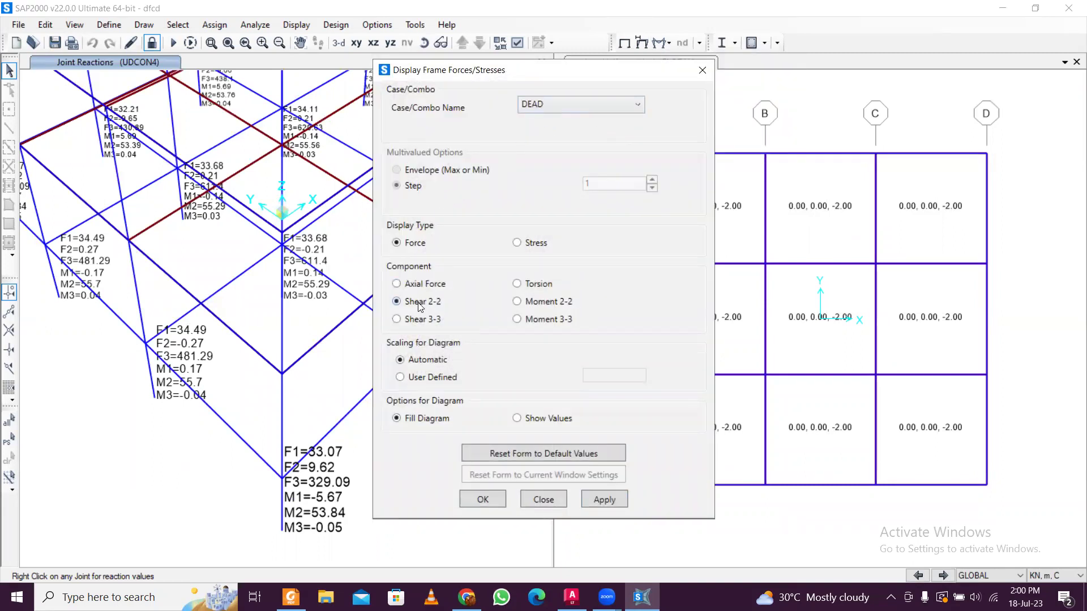
pyautogui.click(593, 501)
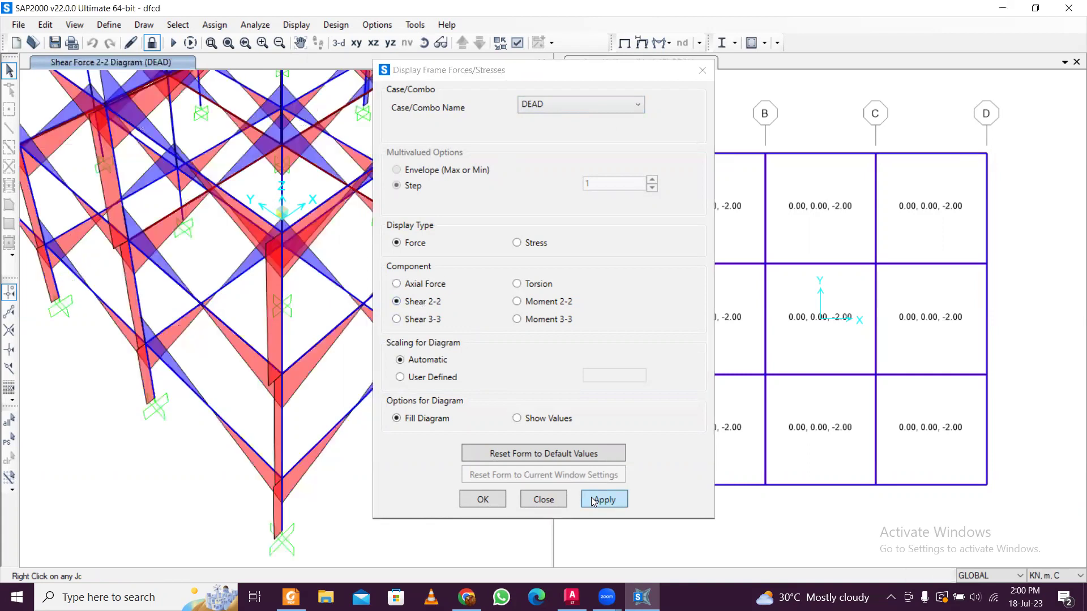
pyautogui.scroll(-2, 155, 254)
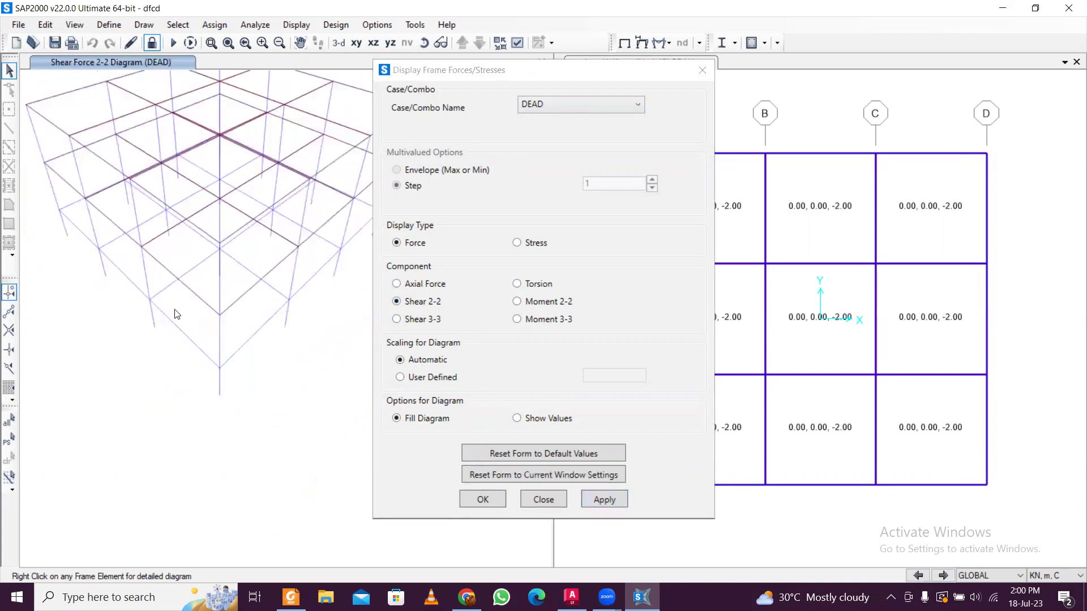
pyautogui.scroll(2, 193, 331)
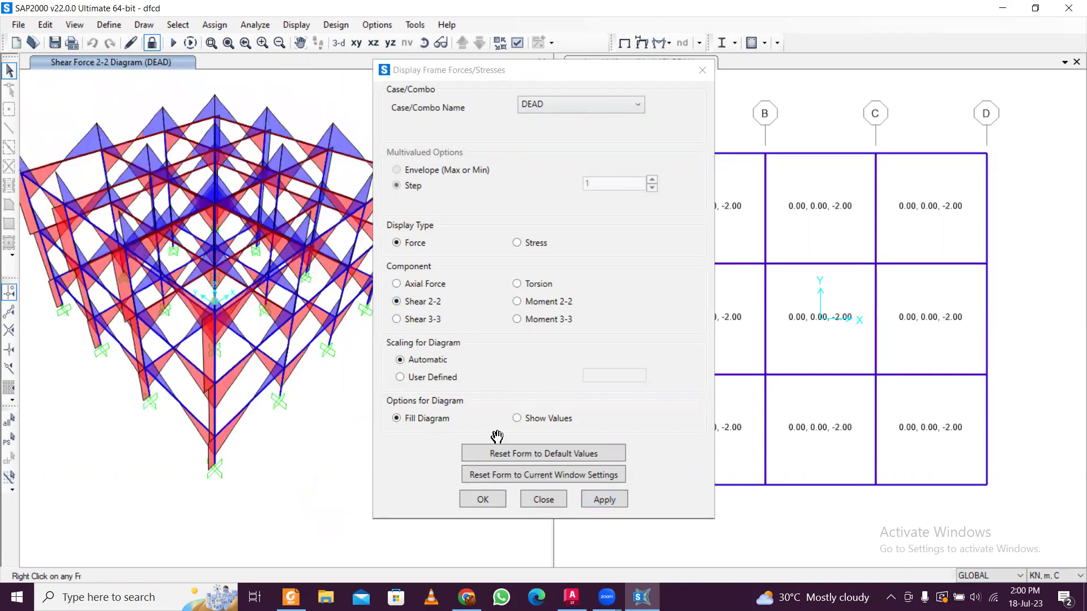
# Show values on the DEAD Shear 2-2 diagram instead of the fill, and move the settings dialog clear of the model view
pyautogui.click(517, 418)
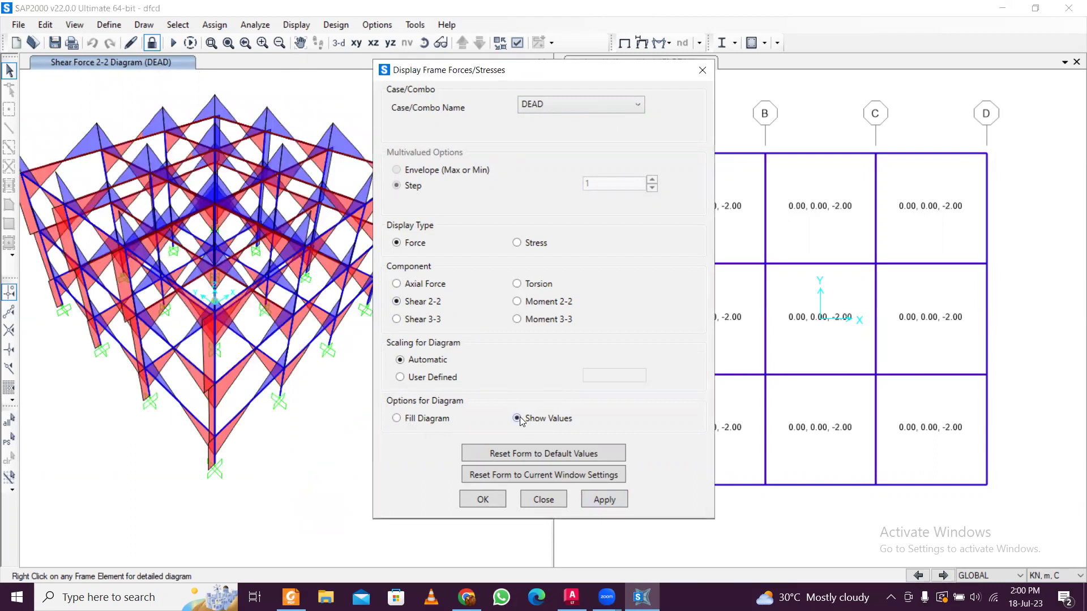
pyautogui.click(596, 501)
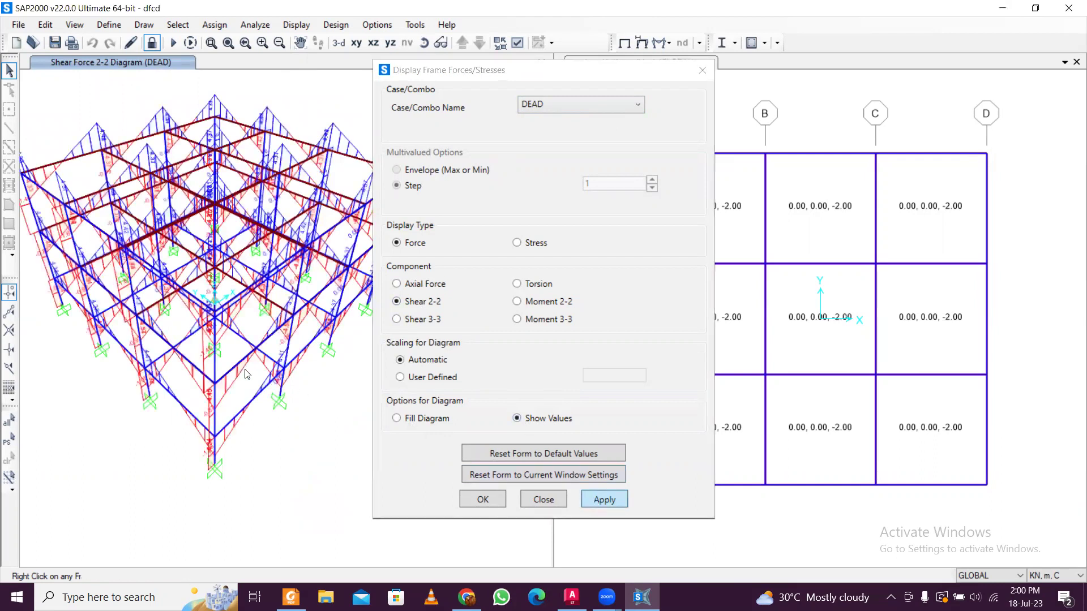
pyautogui.click(593, 74)
pyautogui.moveTo(594, 74); pyautogui.dragTo(812, 72)
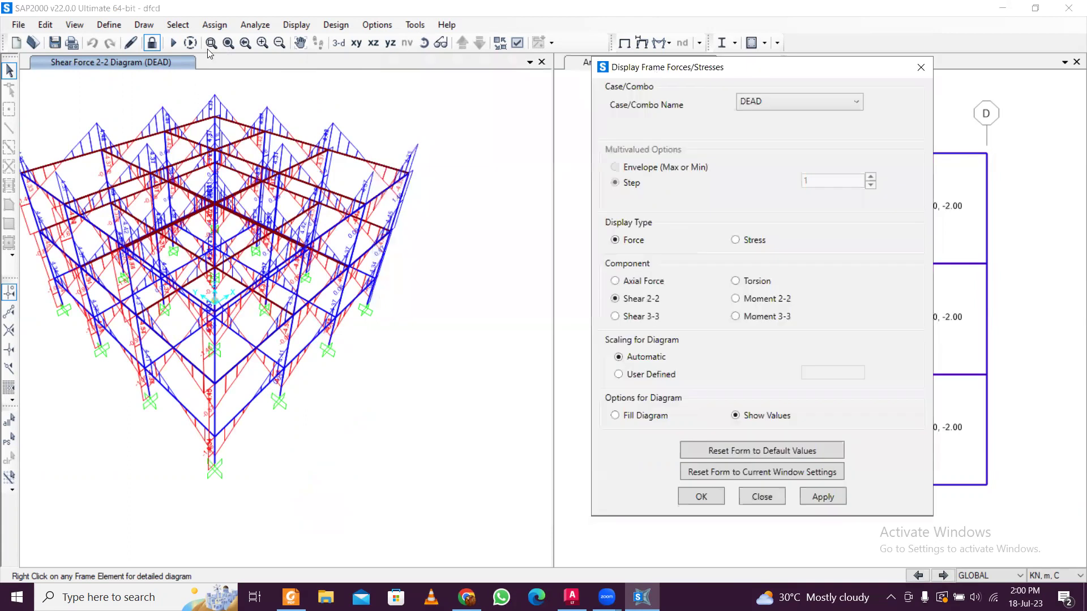
# Switch the shear diagram window to the X-Z elevation and inspect the detailed diagrams of the top-story middle beam
pyautogui.click(125, 61)
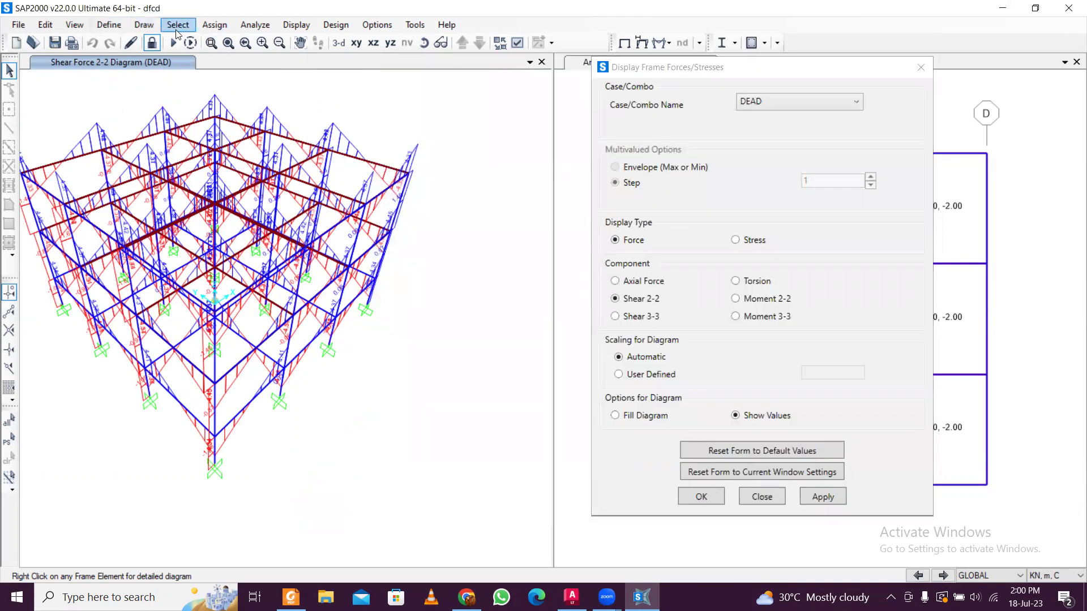
pyautogui.click(372, 44)
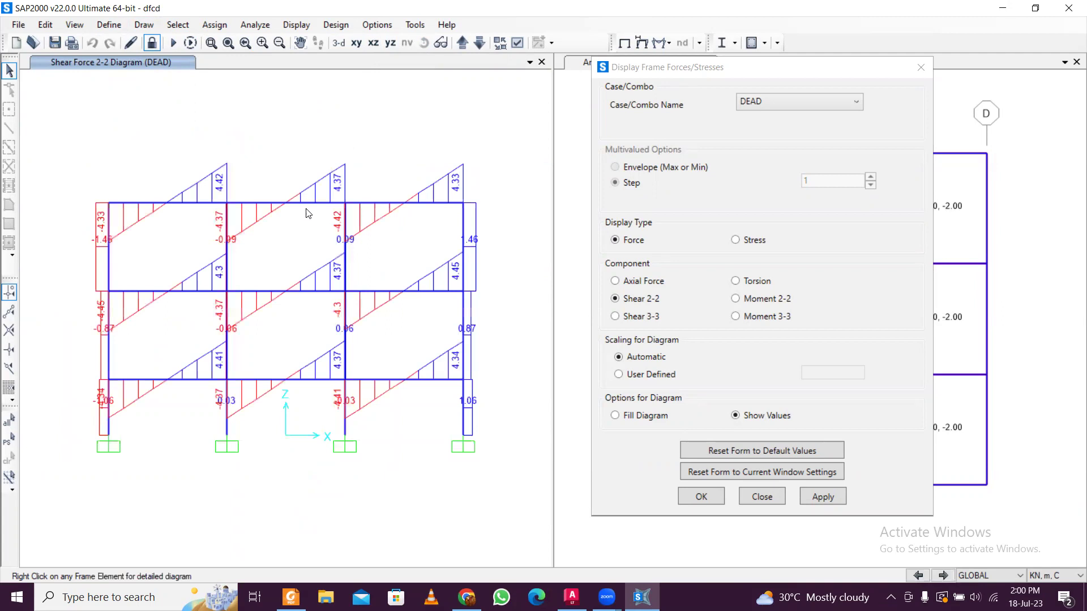
pyautogui.rightClick(315, 204)
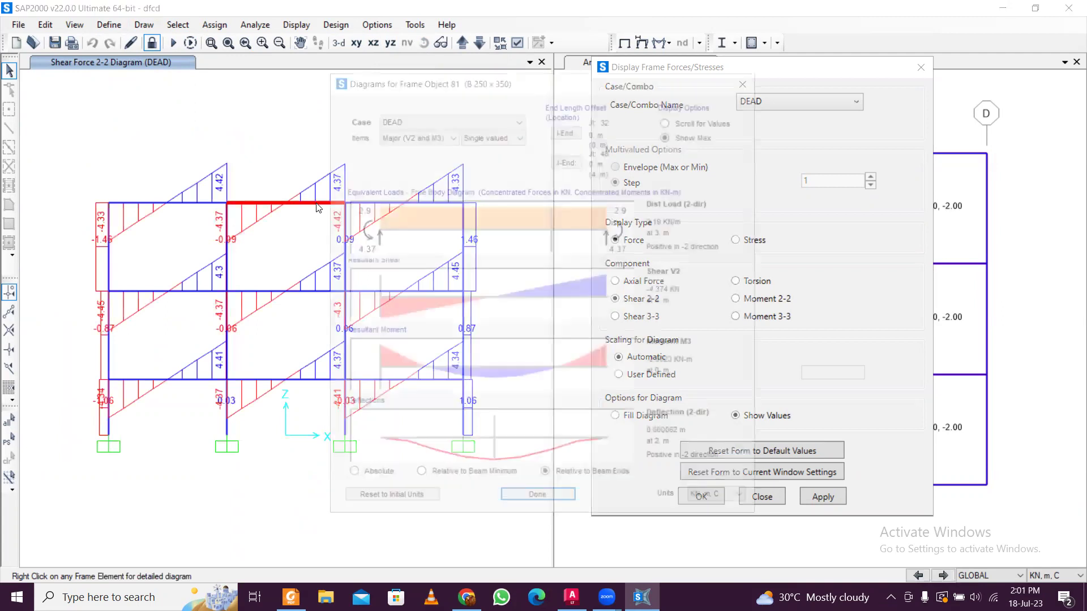
pyautogui.click(750, 82)
# Display the Moment 3-3 diagram with values for load case DEAD and close the frame force settings
pyautogui.click(759, 317)
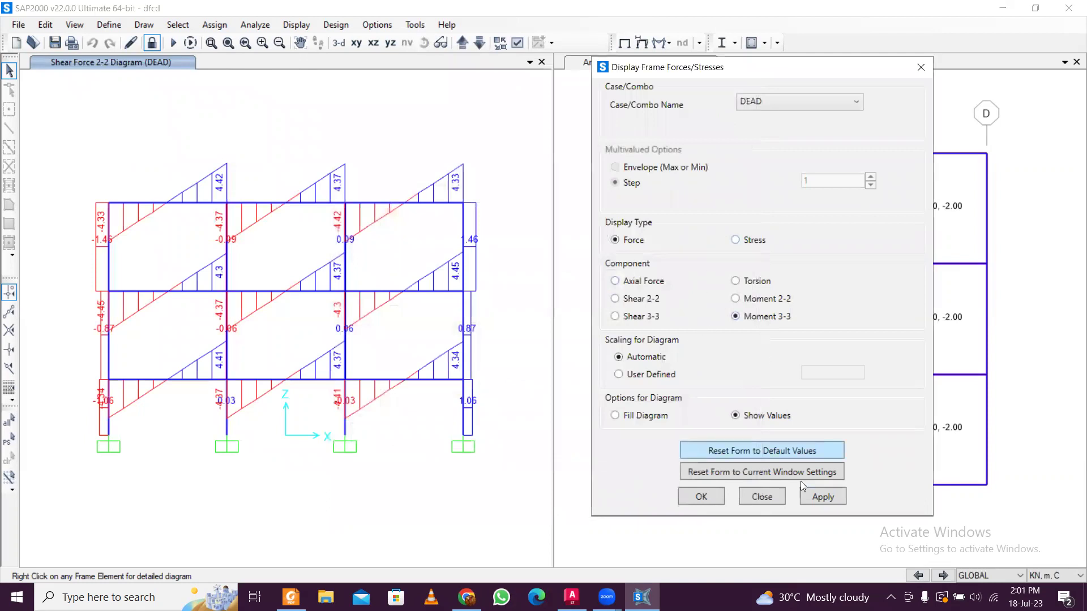
pyautogui.click(820, 497)
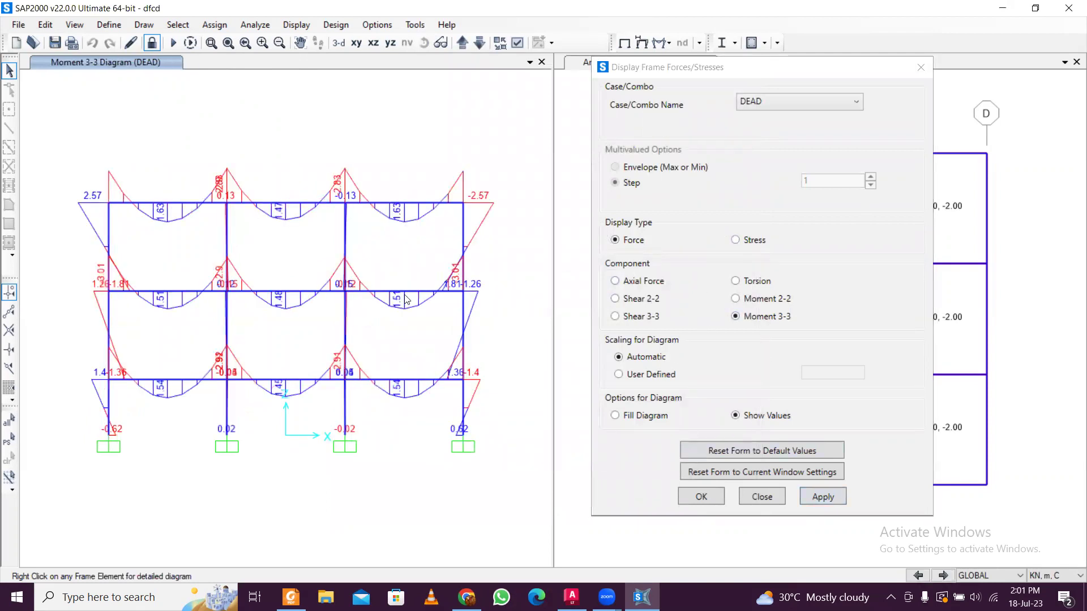
pyautogui.click(923, 68)
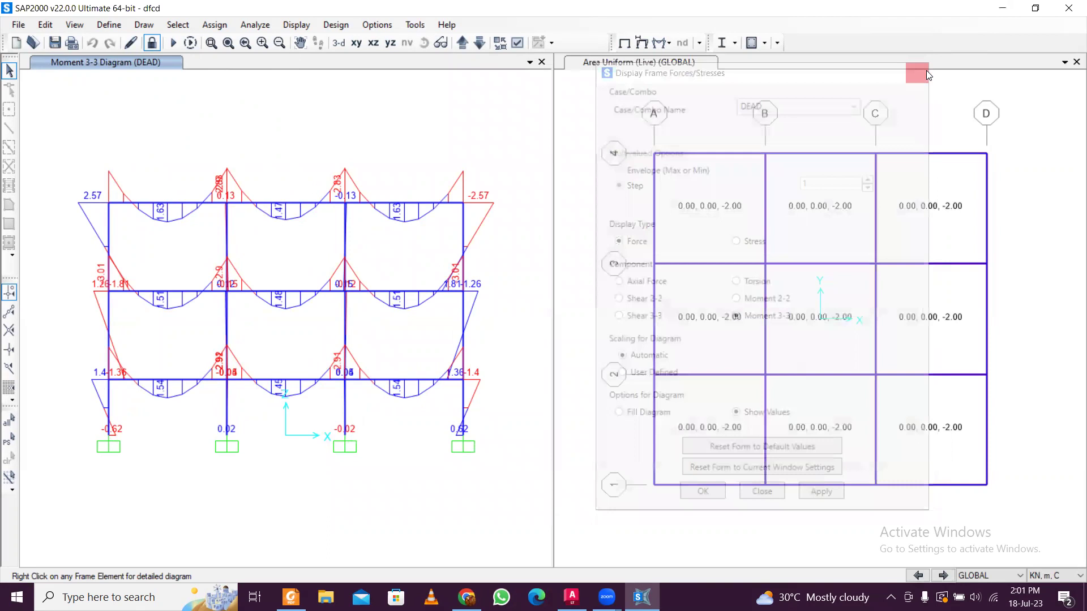
pyautogui.click(670, 43)
pyautogui.click(671, 44)
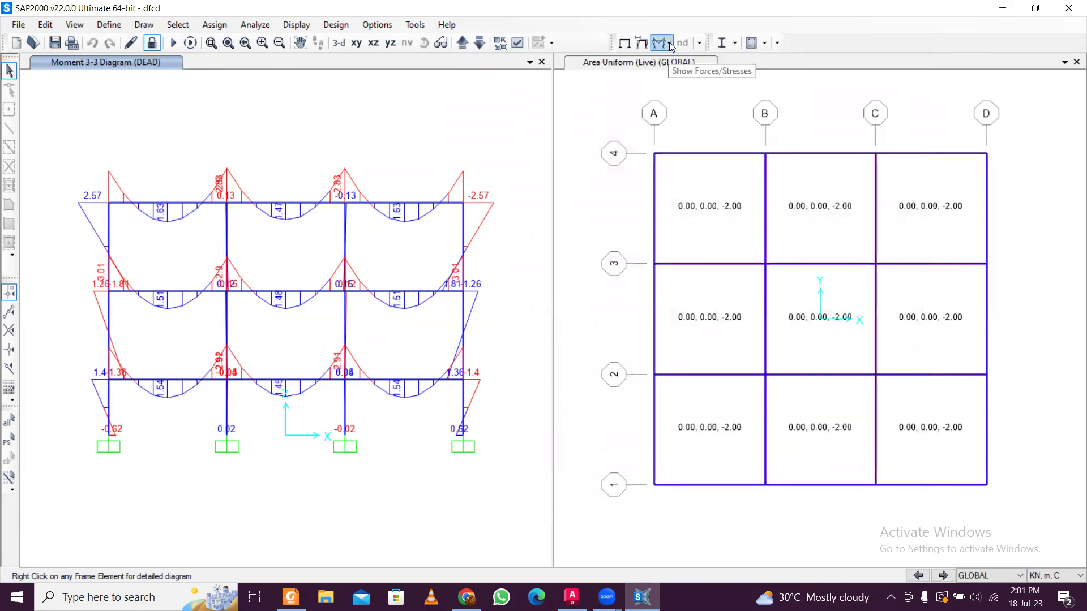
# Set the design code in the concrete frame design preferences to Indian IS 456-2000
pyautogui.click(764, 44)
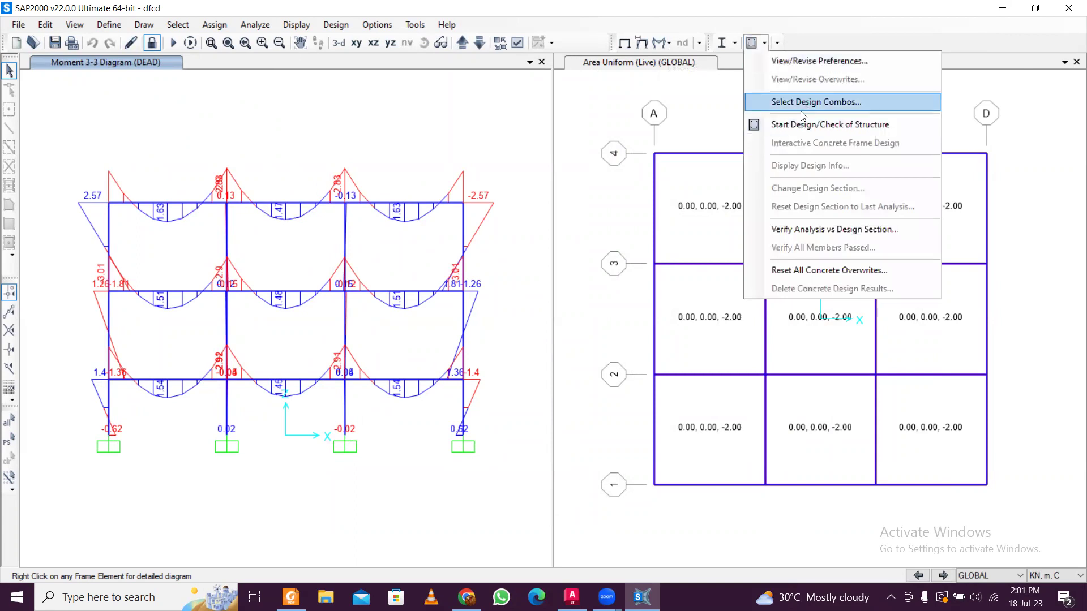
pyautogui.click(817, 61)
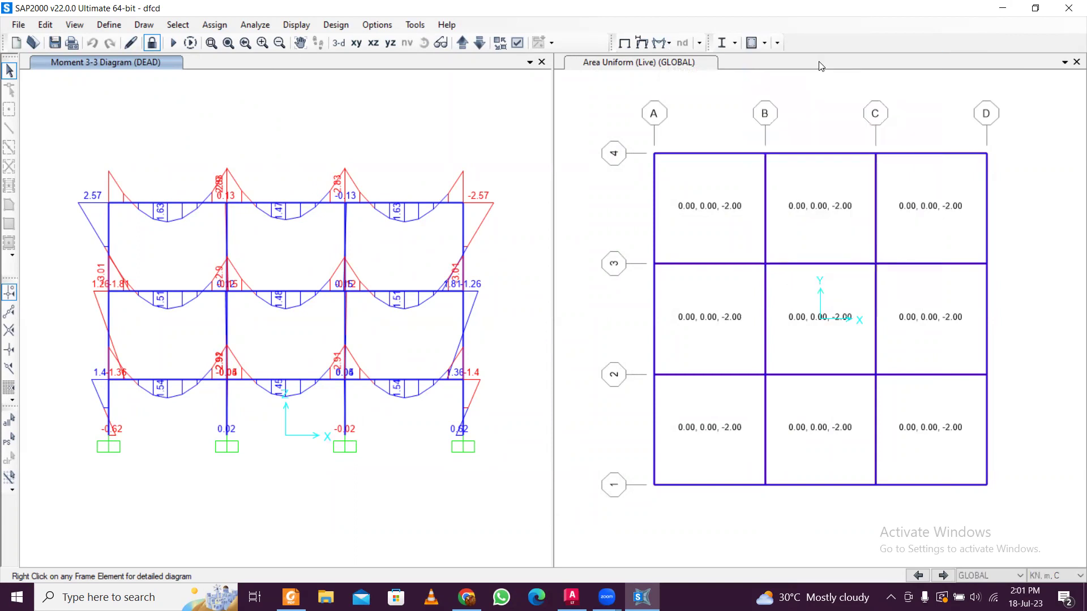
pyautogui.click(599, 141)
pyautogui.click(599, 141)
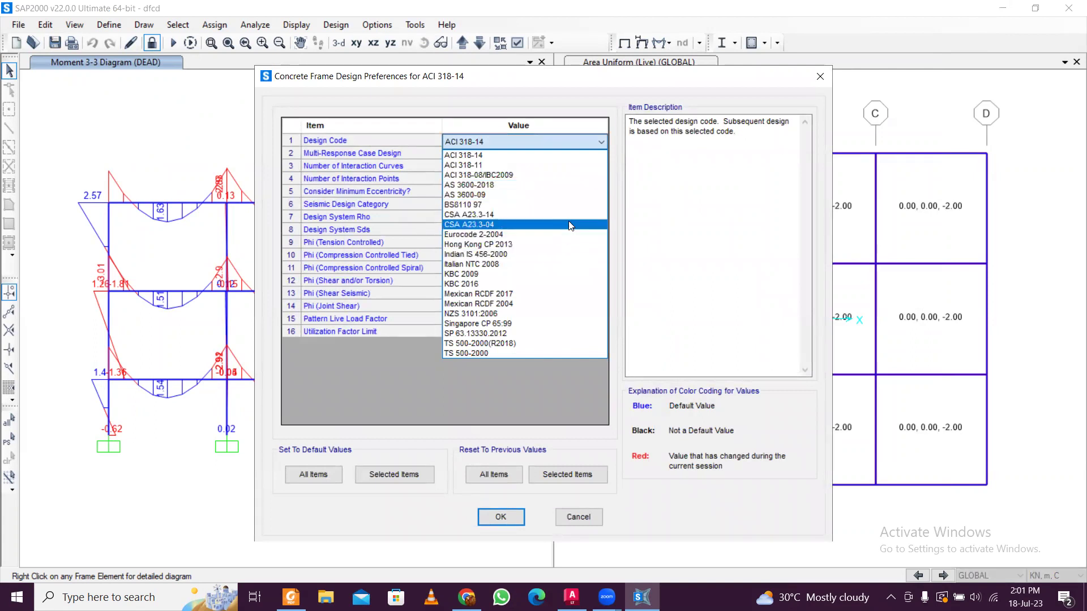
pyautogui.click(557, 260)
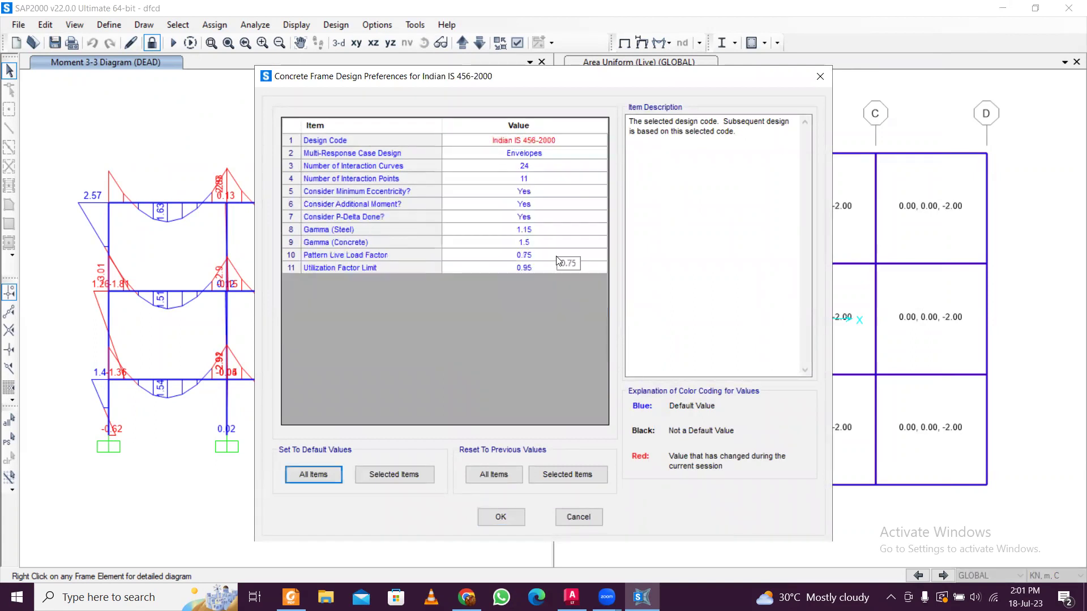
pyautogui.press('Return')
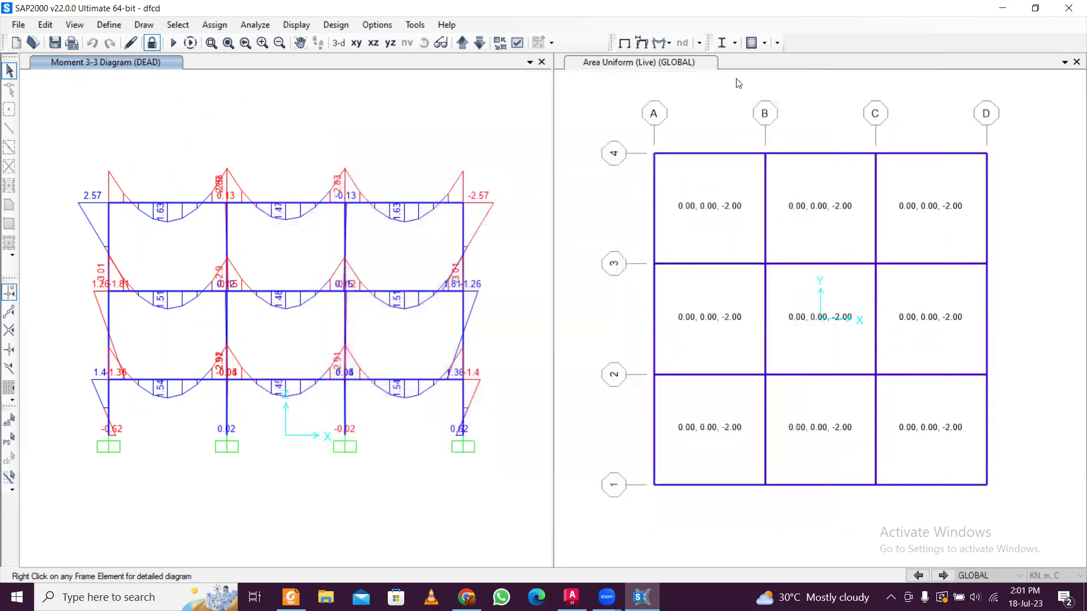
# Review the concrete frame design preferences for Indian IS 456-2000 and accept them as they are
pyautogui.click(765, 43)
pyautogui.click(767, 46)
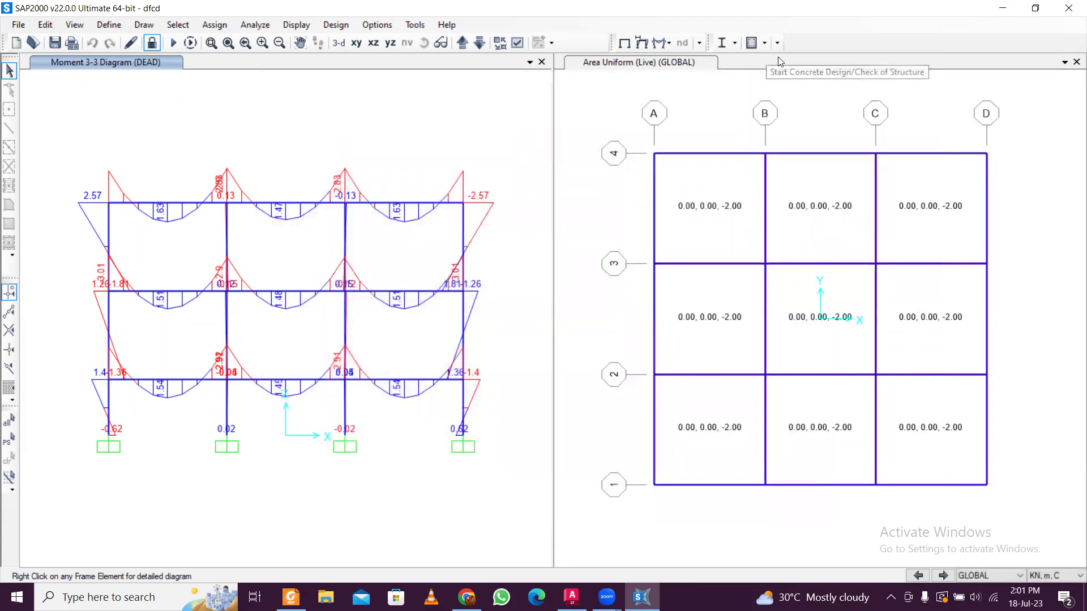
pyautogui.click(764, 44)
pyautogui.click(777, 62)
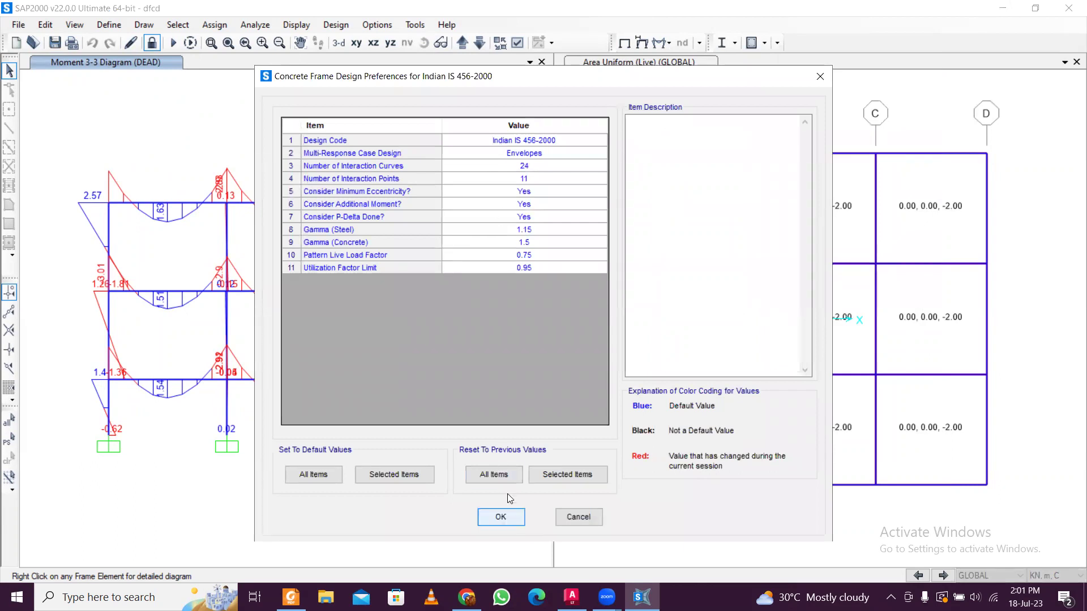
pyautogui.click(501, 516)
# Run the concrete design check of the structure and change the display units to KN, mm, C
pyautogui.click(765, 44)
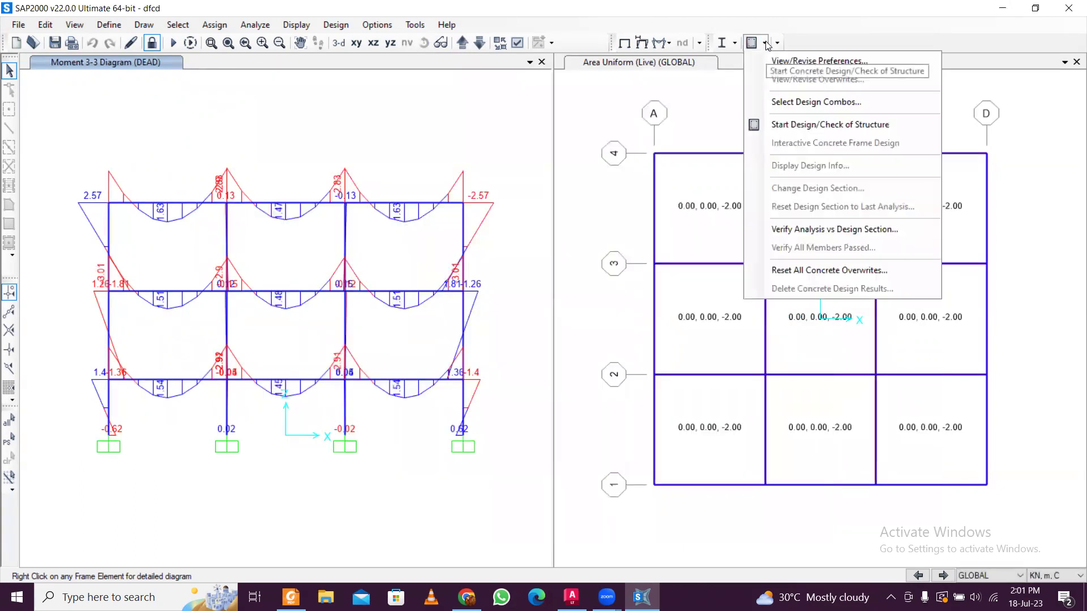
pyautogui.click(779, 134)
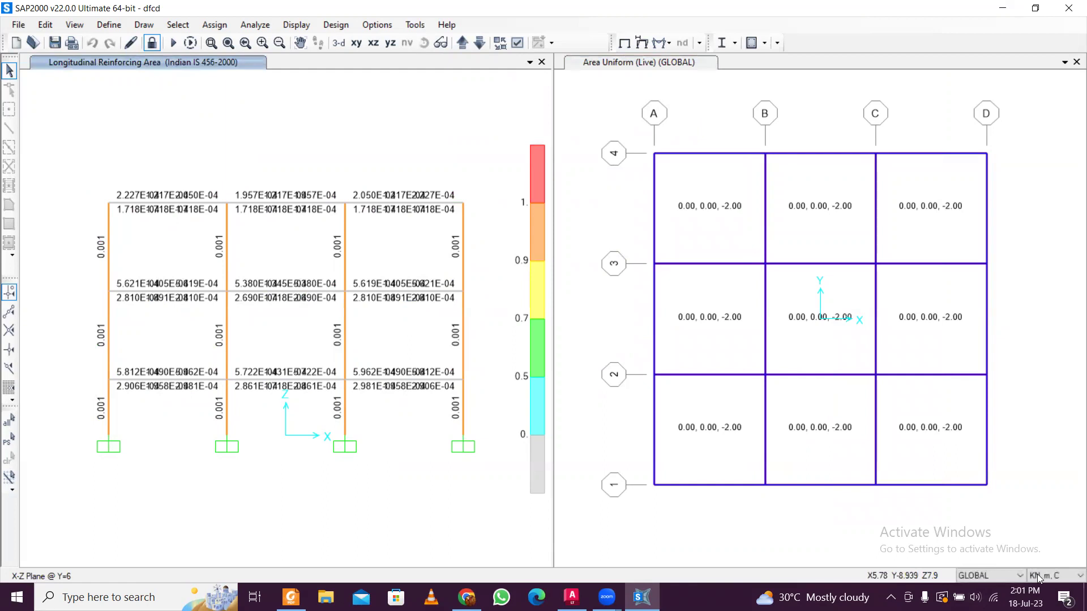
pyautogui.click(1039, 576)
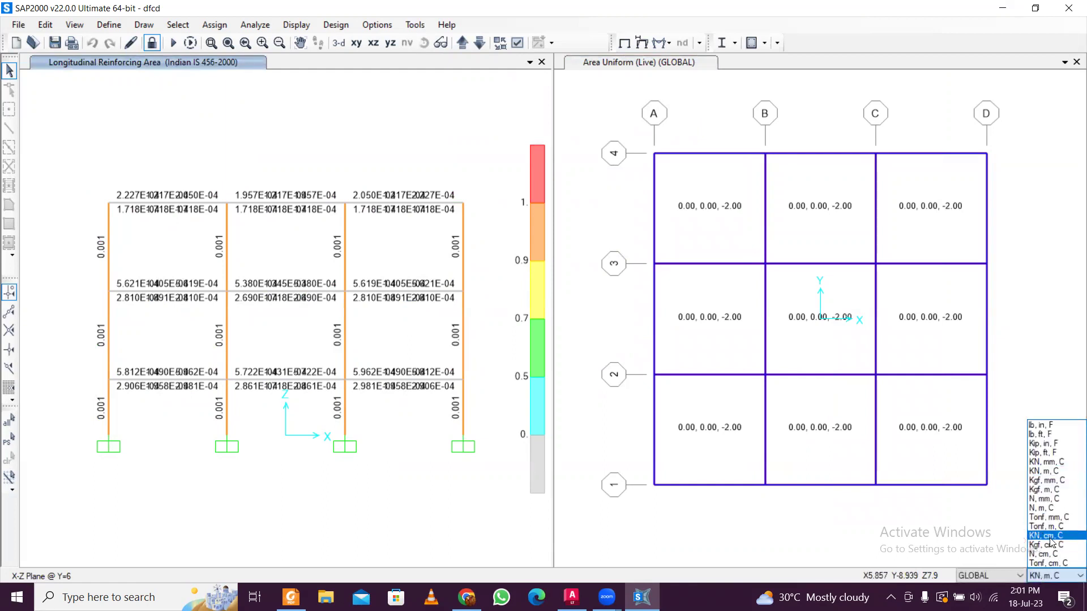
pyautogui.click(1057, 462)
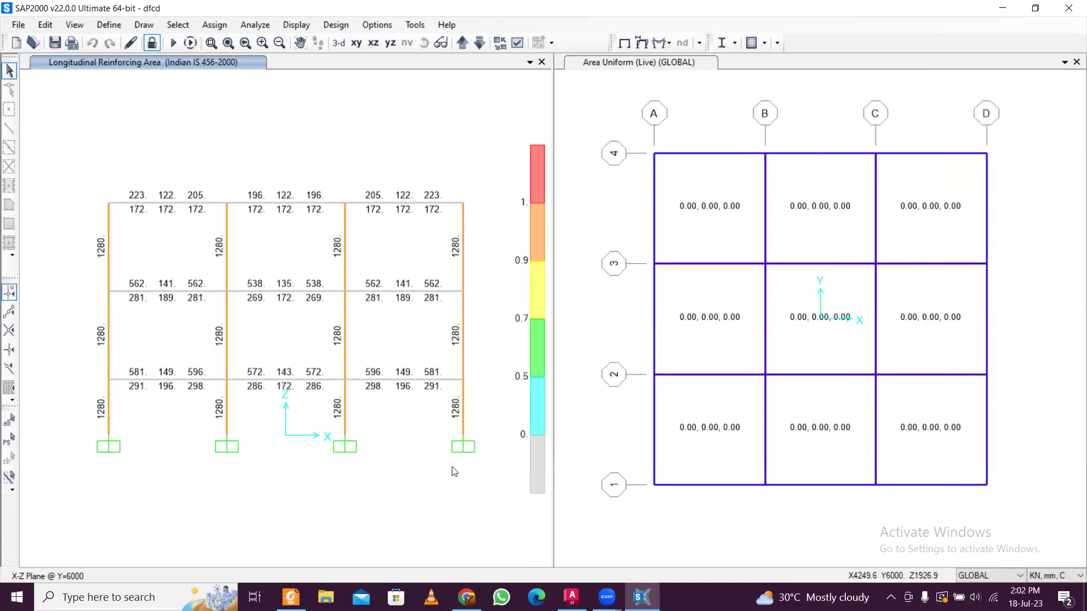
pyautogui.press('super+s')
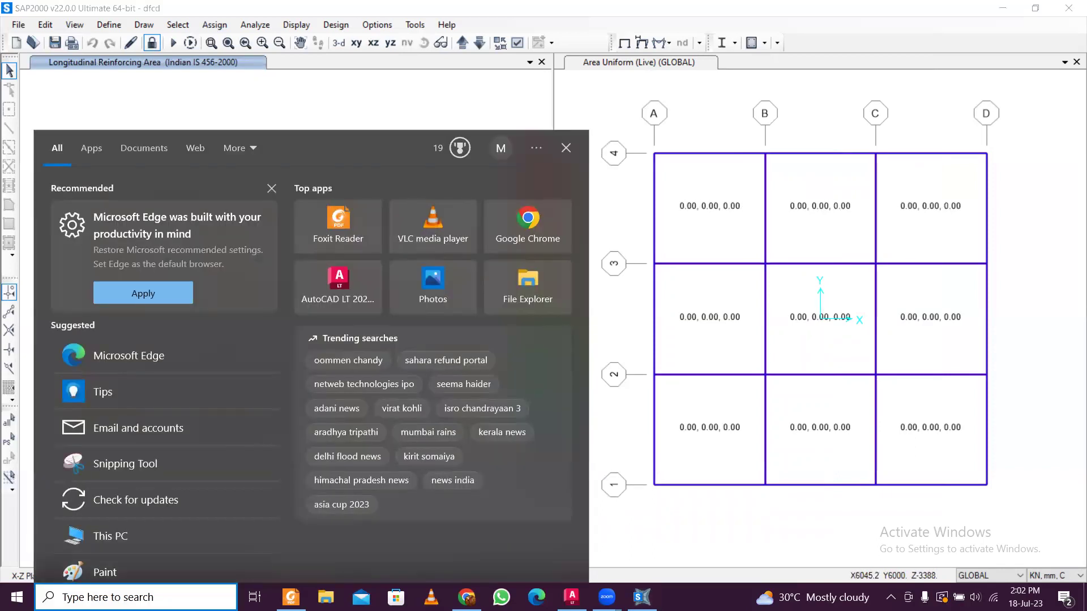
pyautogui.press('Escape')
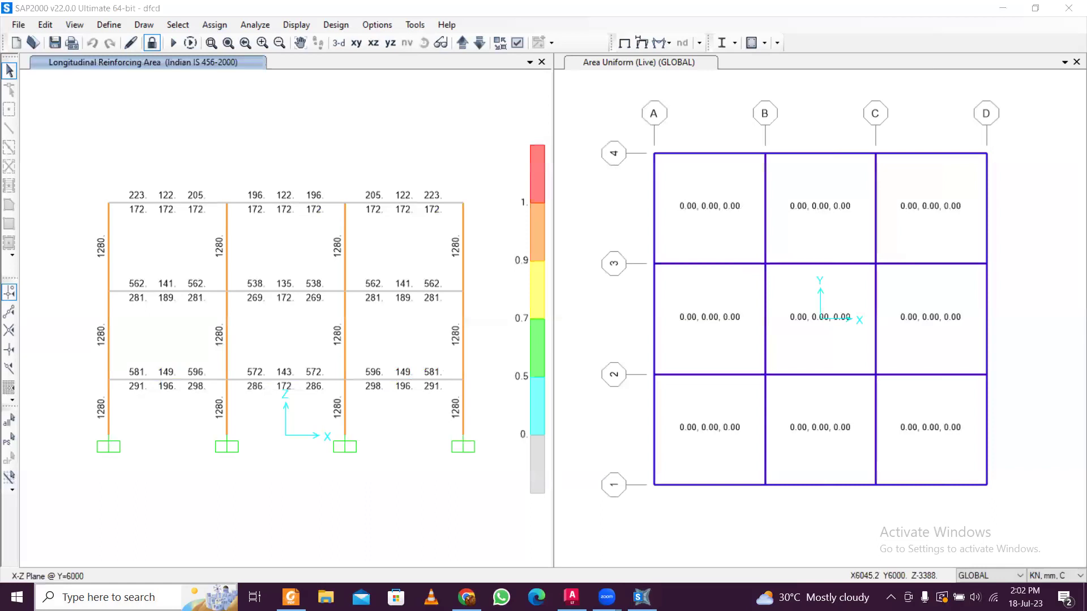